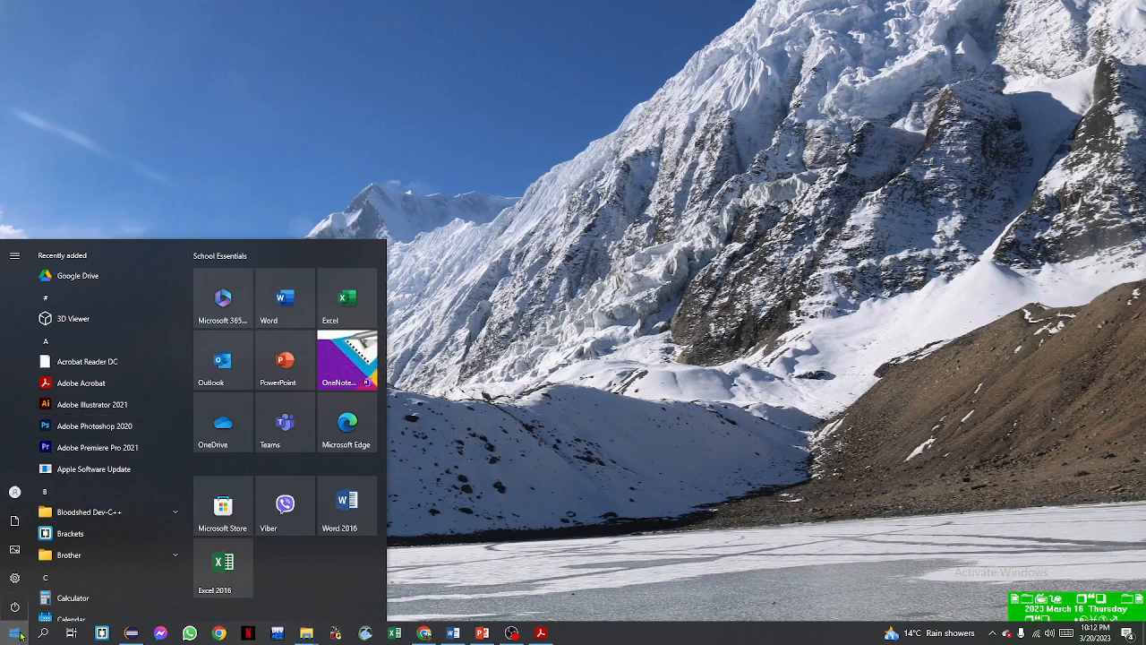
{"action": "scroll", "coordinate": [89, 470], "scroll_direction": "down", "scroll_amount": 4}
{"action": "scroll", "coordinate": [106, 478], "scroll_direction": "down", "scroll_amount": 2}
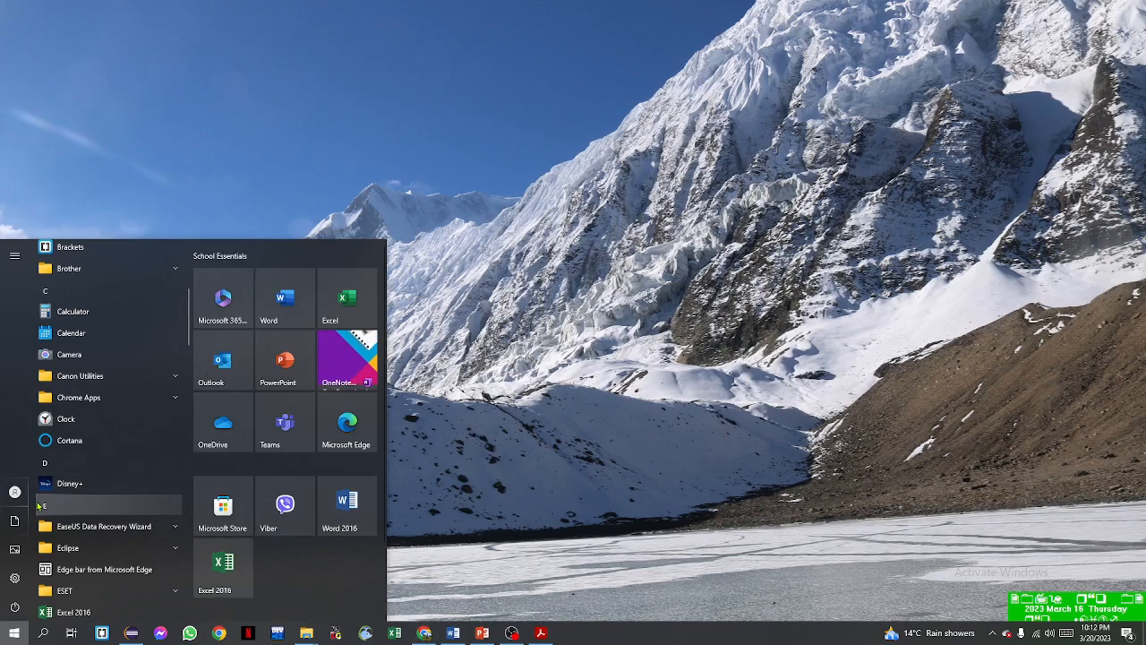
{"action": "scroll", "coordinate": [115, 398], "scroll_direction": "down", "scroll_amount": 3}
{"action": "scroll", "coordinate": [114, 458], "scroll_direction": "up", "scroll_amount": 3}
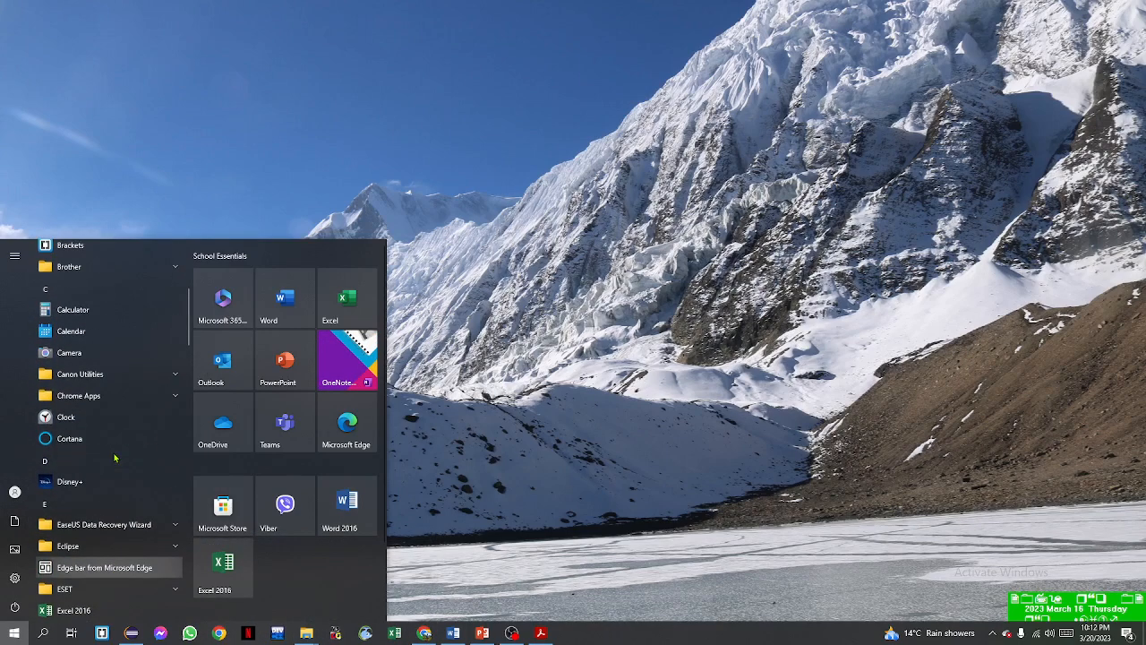
{"action": "scroll", "coordinate": [113, 458], "scroll_direction": "up", "scroll_amount": 4}
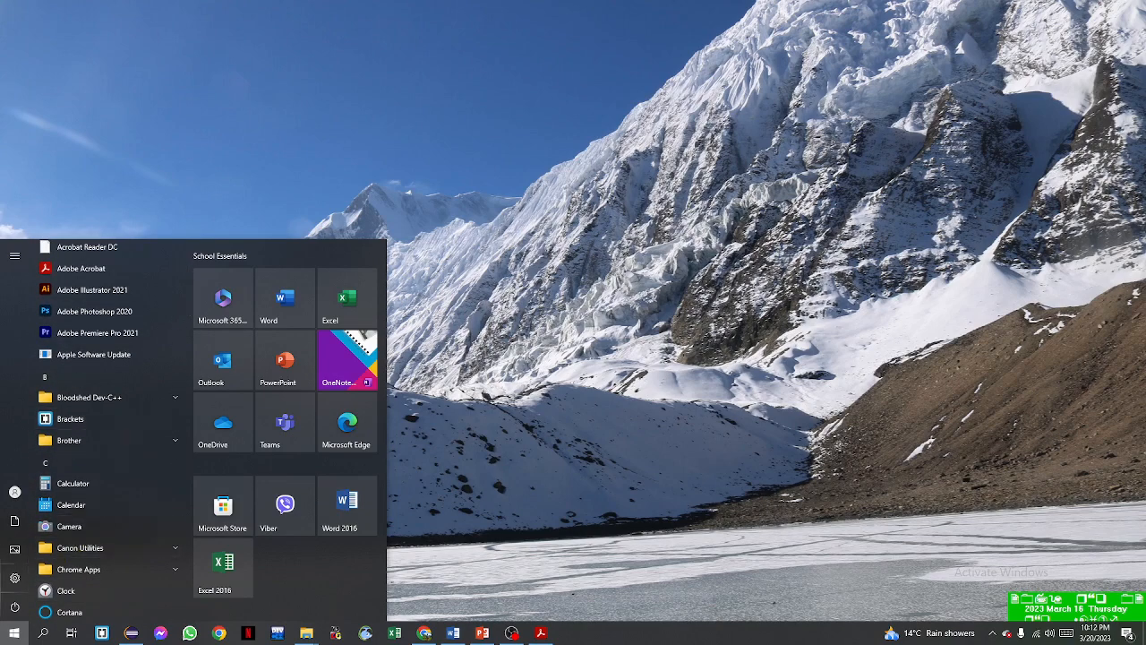
{"action": "left_click", "coordinate": [14, 631]}
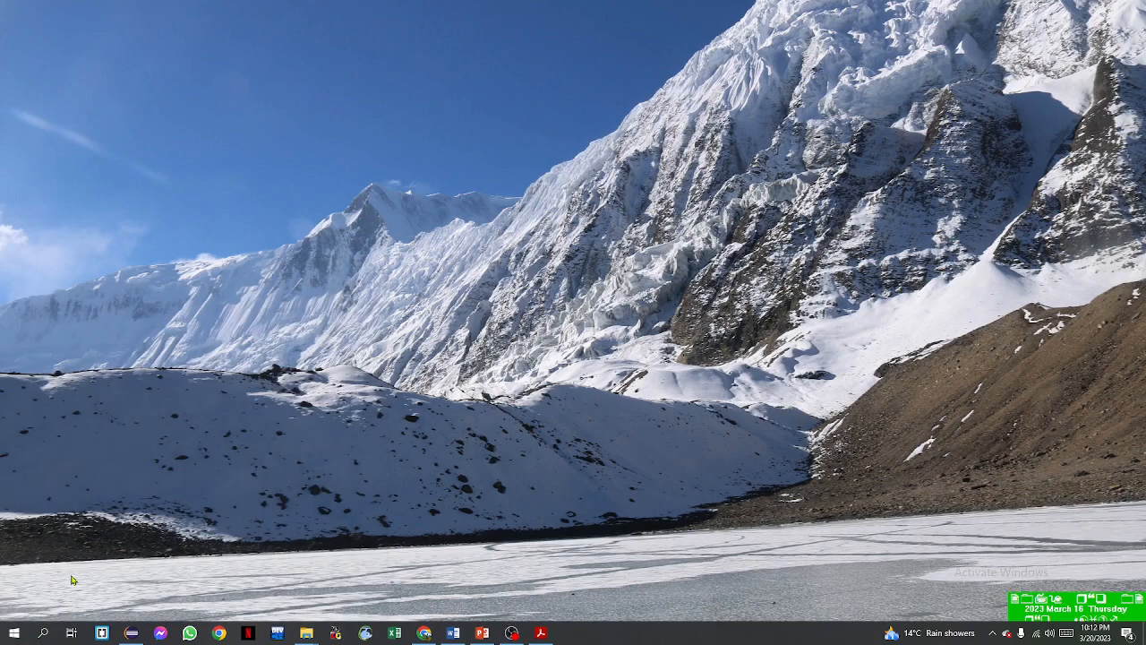
Start Excel 2016 from the Start menu search, dismiss the activation dialog, and open a blank workbook
{"action": "key", "text": "super"}
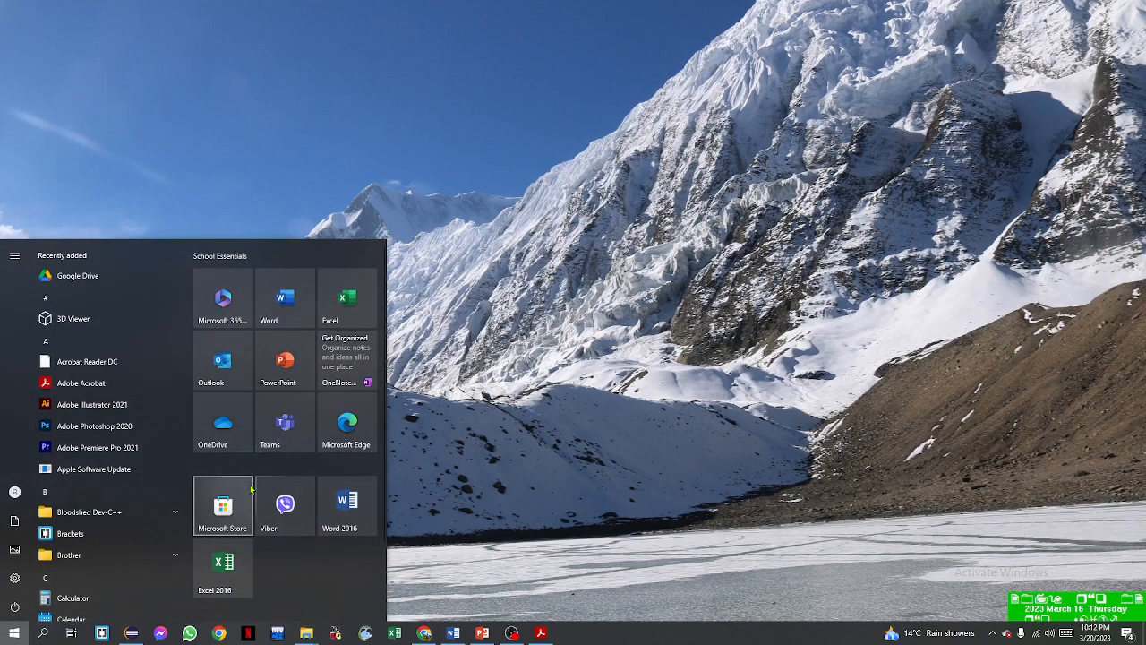
{"action": "type", "text": "ex"}
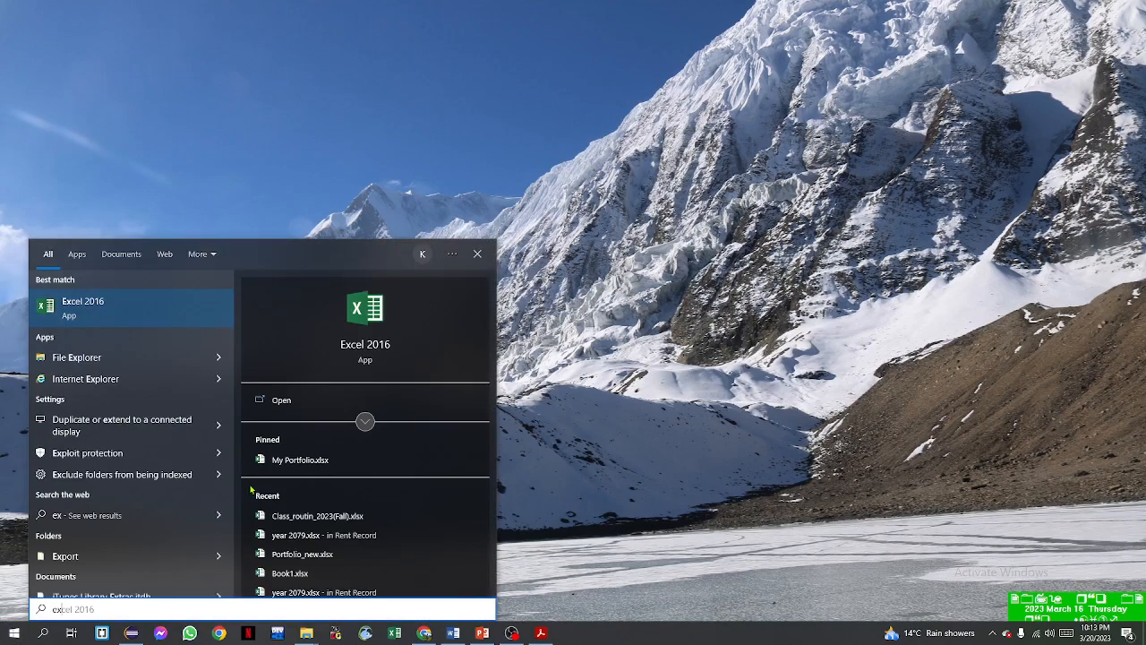
{"action": "left_click", "coordinate": [100, 313]}
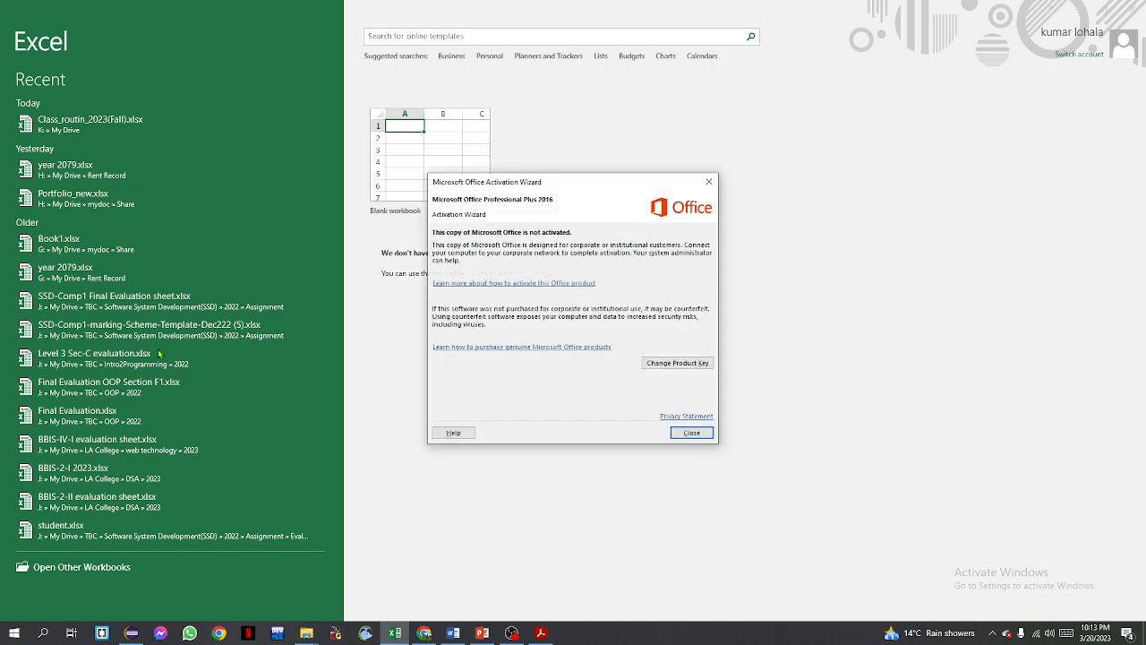
{"action": "left_click", "coordinate": [690, 433]}
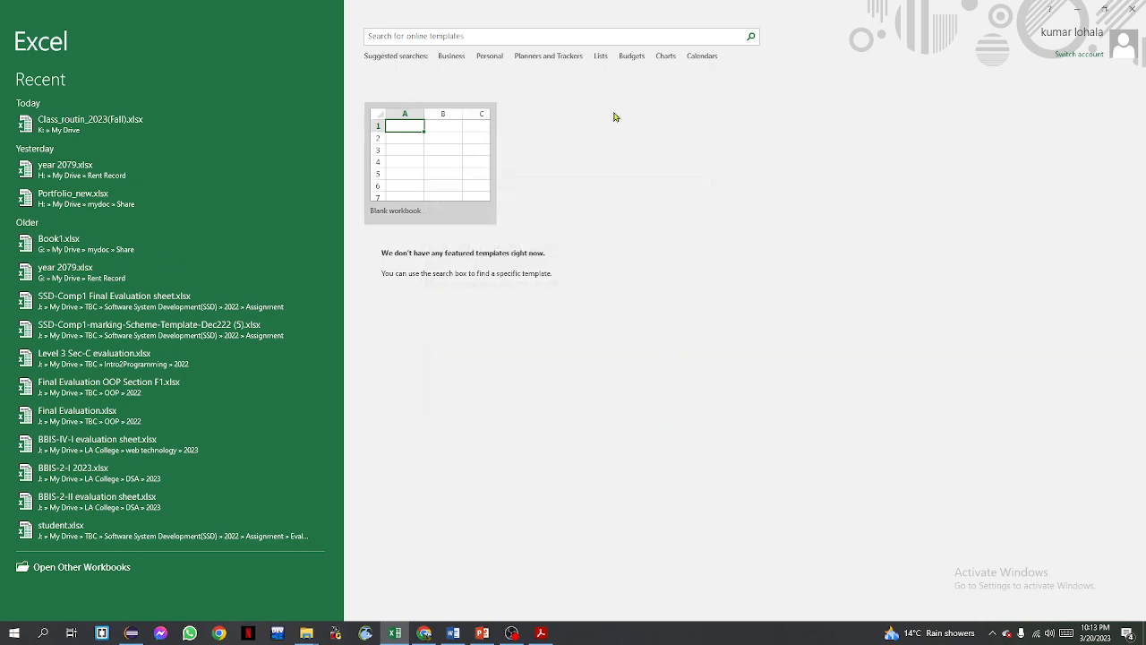
{"action": "left_click", "coordinate": [428, 170]}
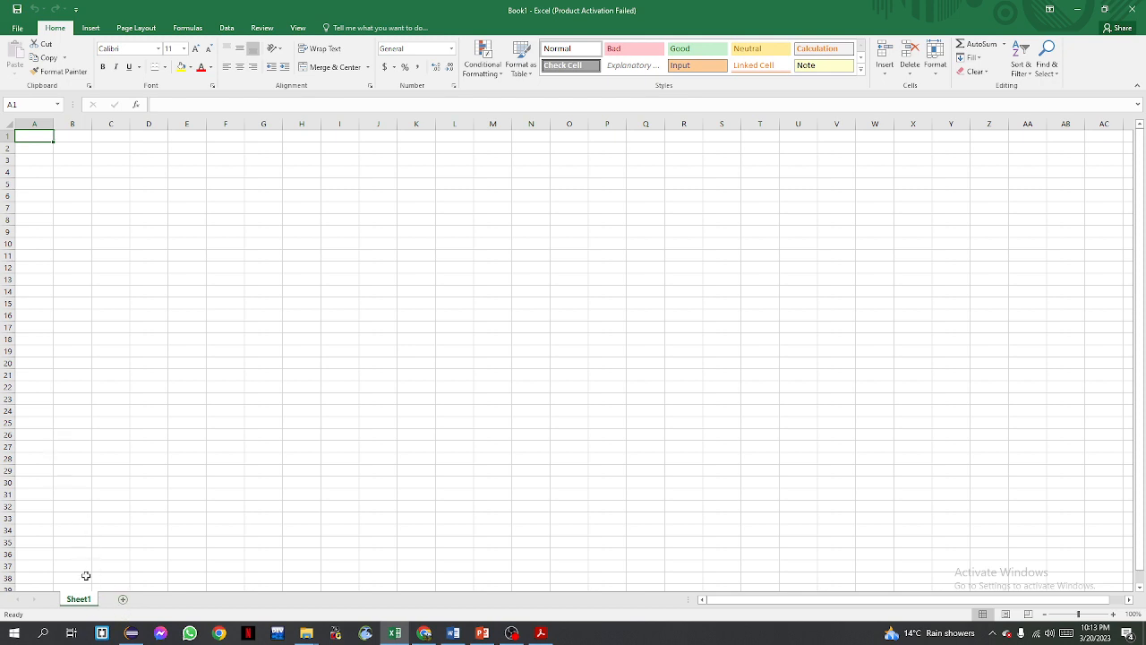
Add a new worksheet to the workbook and return to Sheet1
{"action": "left_click", "coordinate": [123, 599]}
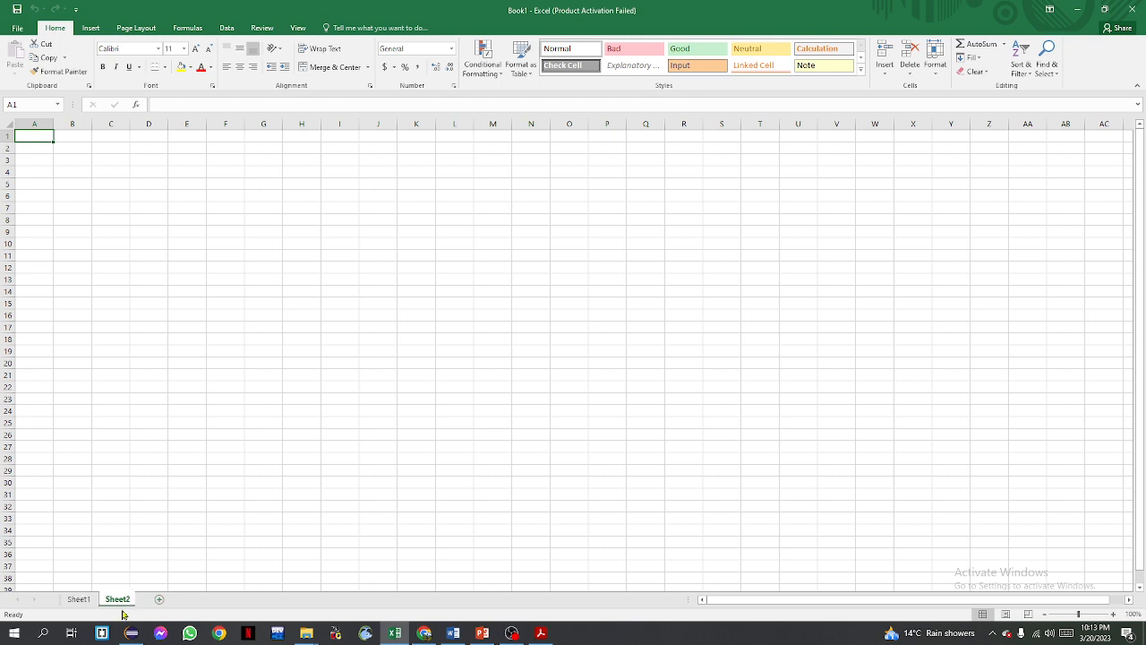
{"action": "mouse_move", "coordinate": [131, 633]}
{"action": "left_click", "coordinate": [79, 600]}
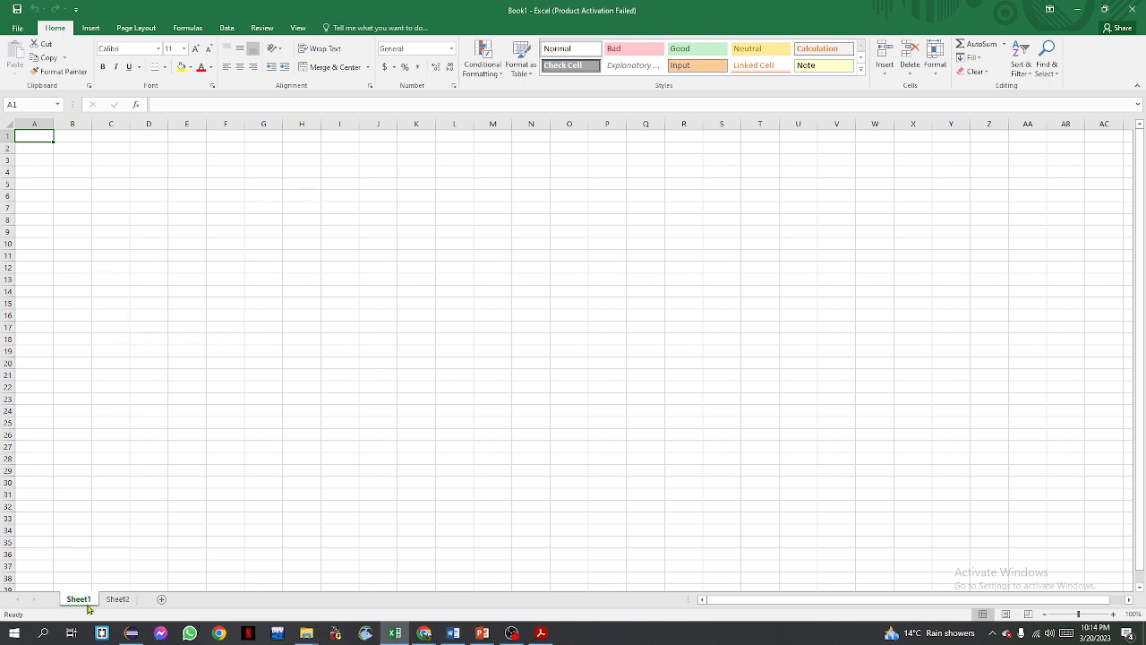
Rename Sheet1 as Rough
{"action": "left_click", "coordinate": [1113, 614]}
{"action": "left_click", "coordinate": [1113, 614]}
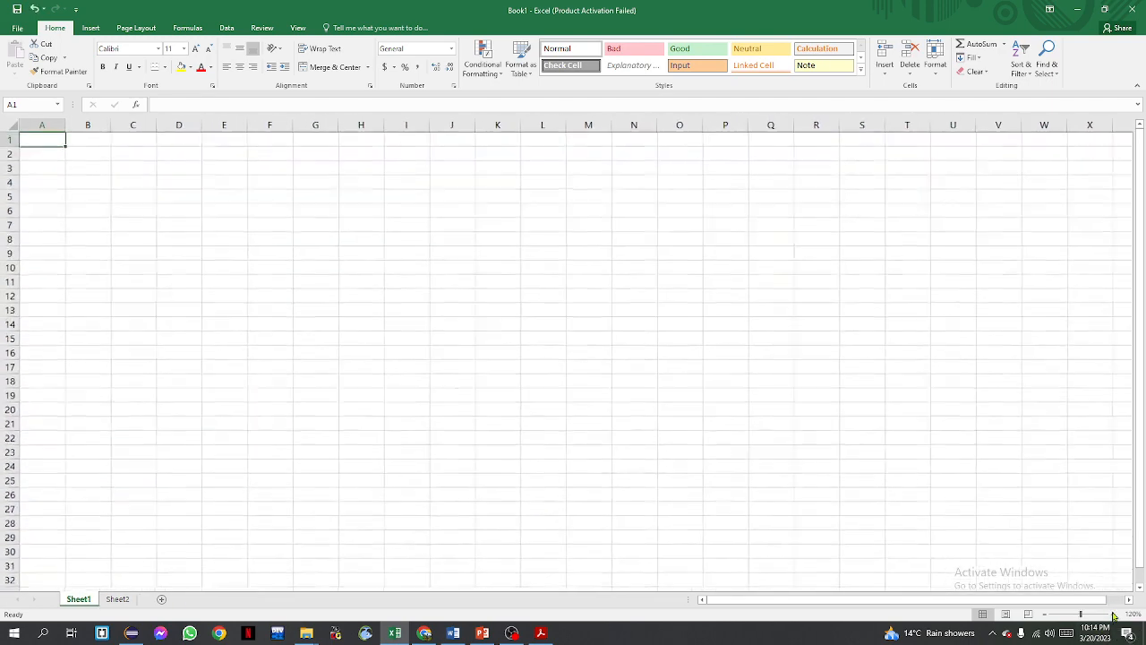
{"action": "left_click", "coordinate": [1113, 614]}
{"action": "left_click", "coordinate": [1113, 614]}
{"action": "left_click", "coordinate": [1114, 614]}
{"action": "left_click", "coordinate": [1113, 615]}
{"action": "left_click", "coordinate": [1113, 614]}
{"action": "left_click", "coordinate": [1113, 614]}
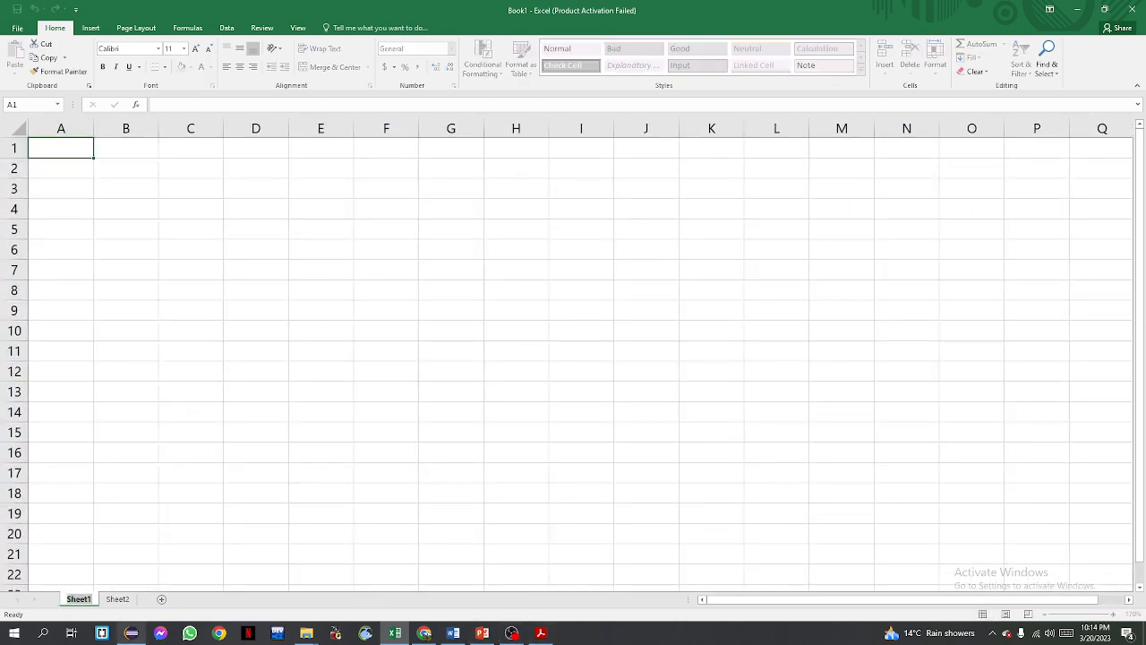
{"action": "mouse_move", "coordinate": [131, 633]}
{"action": "type", "text": "Rough"}
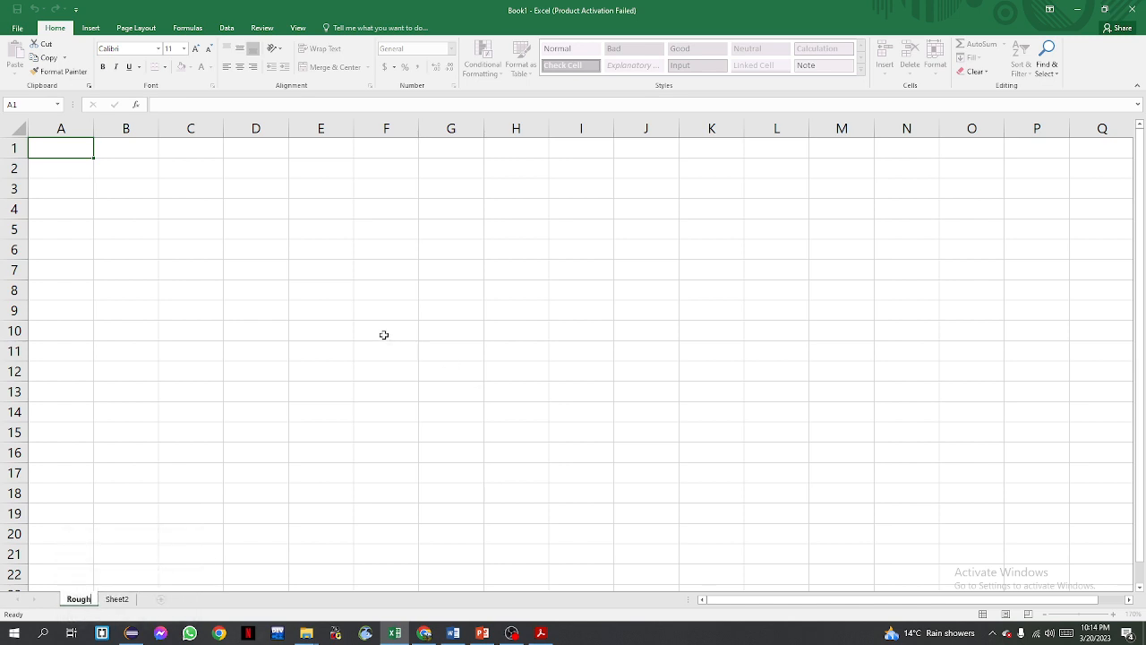
{"action": "key", "text": "Return"}
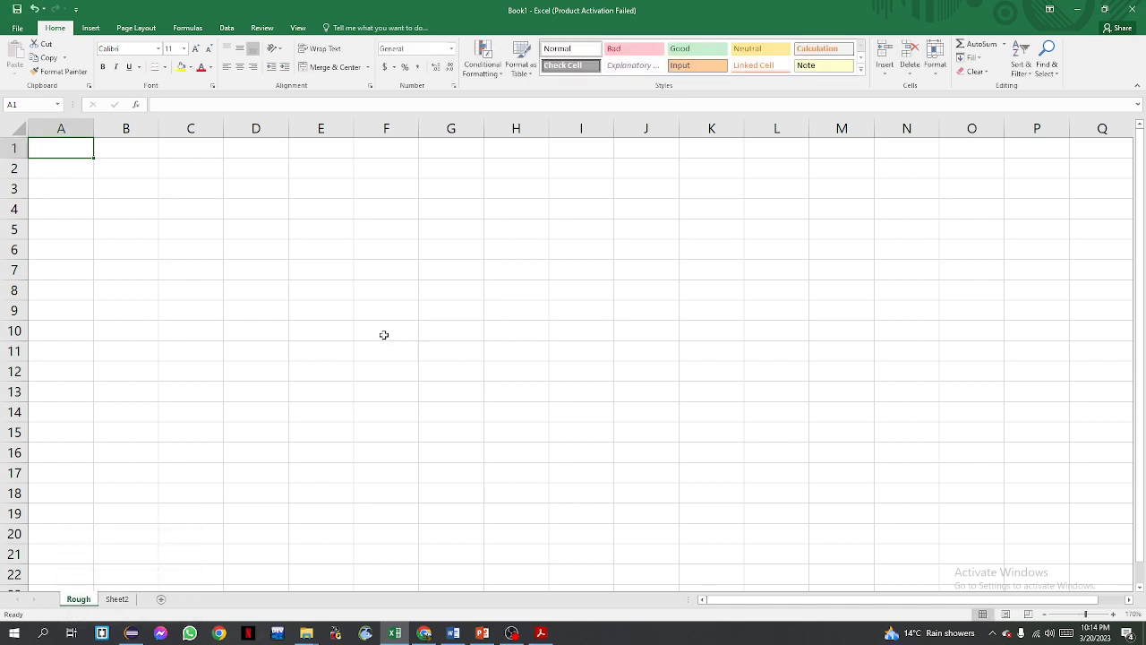
Select several columns and scroll around the Rough sheet to examine its columns and rows
{"action": "left_click", "coordinate": [1044, 615]}
{"action": "left_click", "coordinate": [1044, 614]}
{"action": "left_click", "coordinate": [1044, 615]}
{"action": "left_click", "coordinate": [1044, 615]}
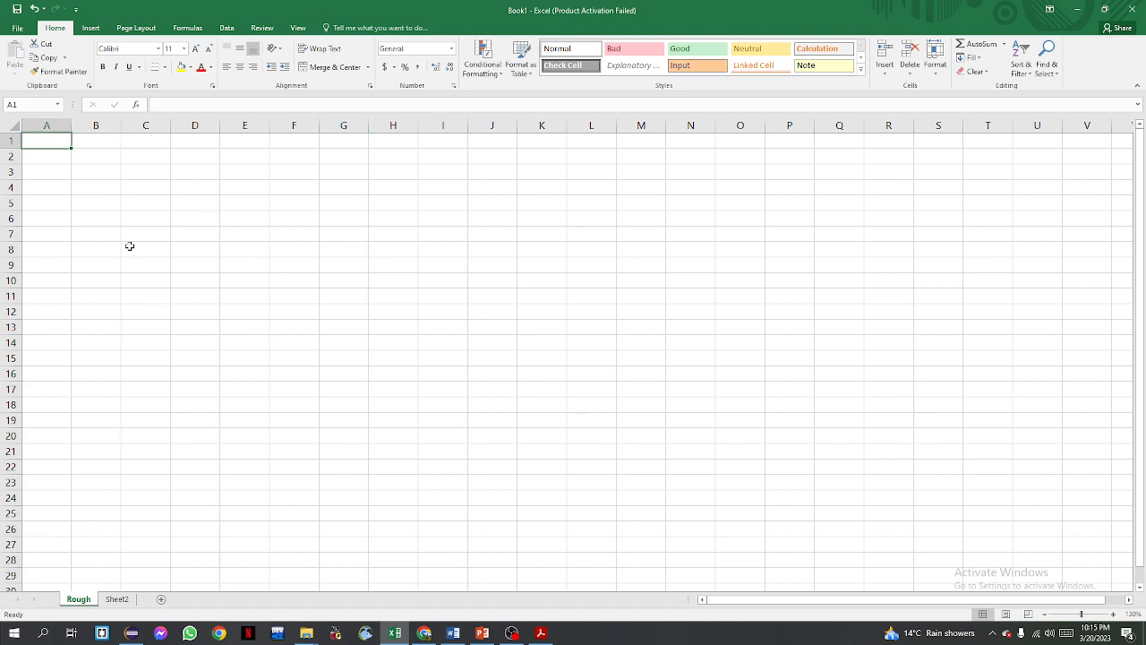
{"action": "left_click_drag", "start_coordinate": [49, 125], "coordinate": [636, 126]}
{"action": "left_click", "coordinate": [734, 125]}
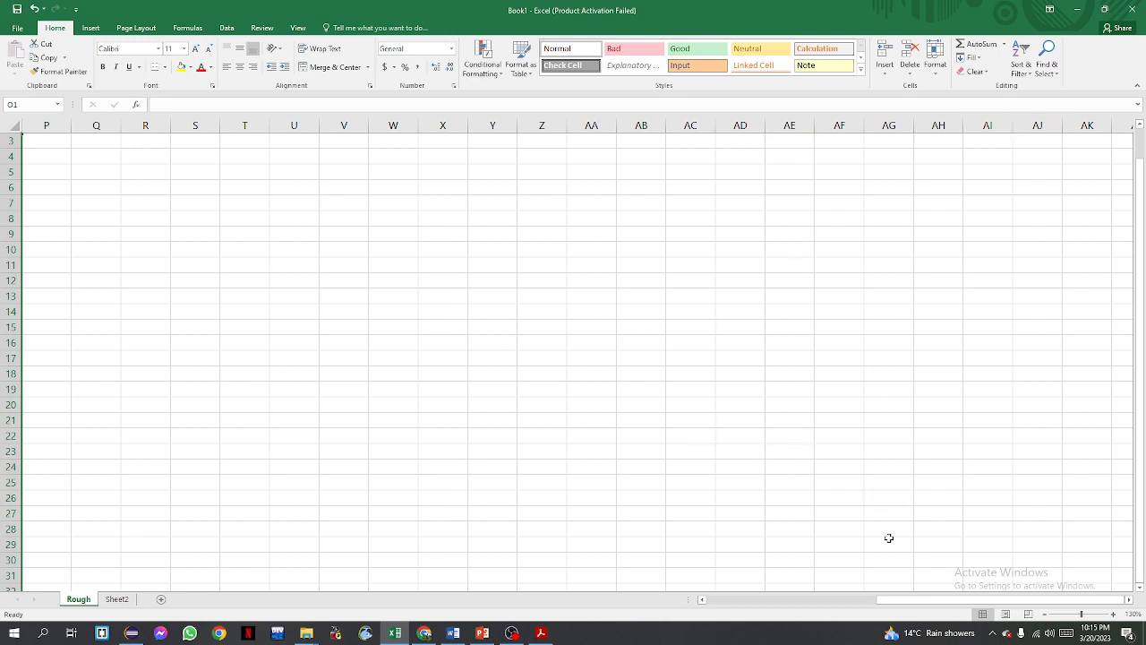
{"action": "left_click_drag", "start_coordinate": [901, 598], "coordinate": [657, 595]}
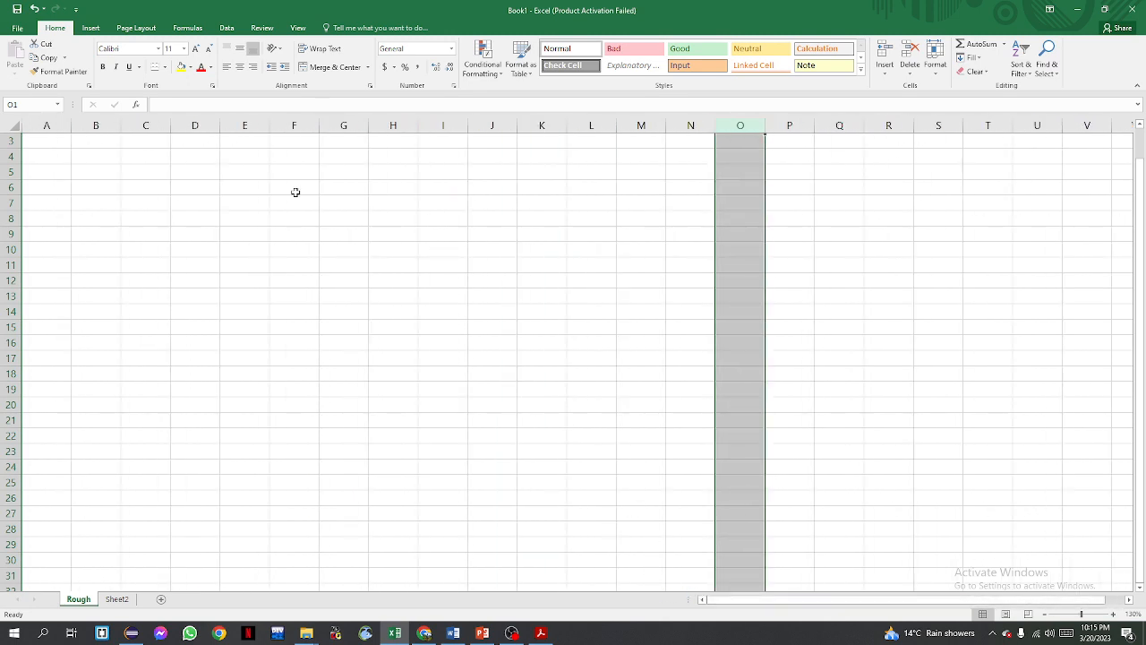
{"action": "left_click", "coordinate": [222, 159]}
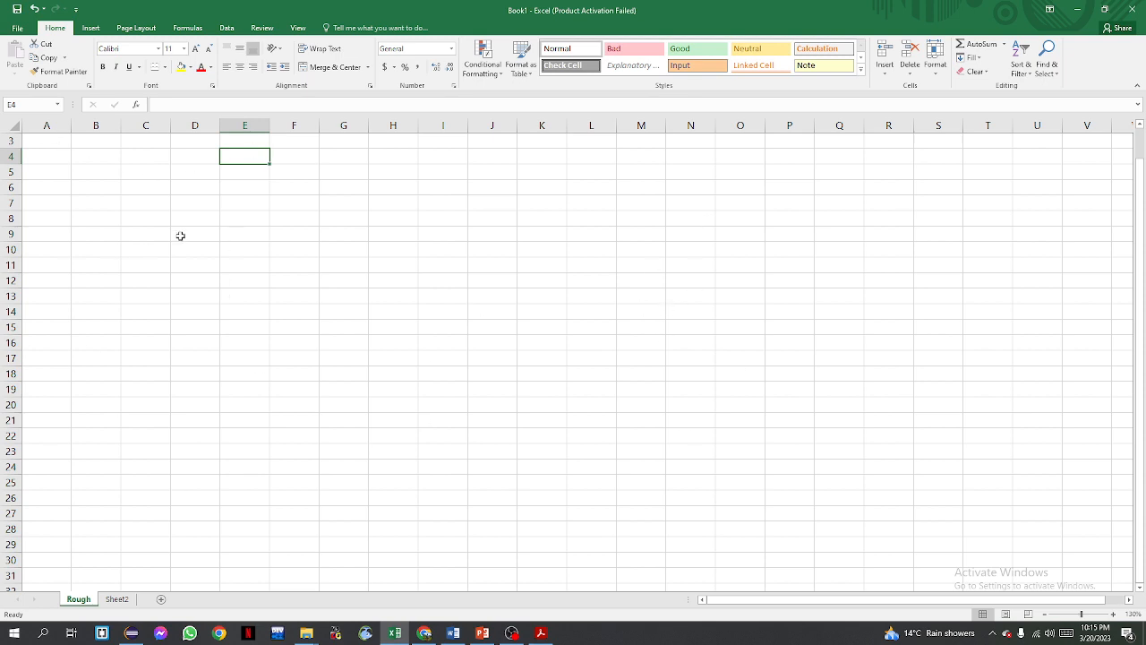
{"action": "scroll", "coordinate": [100, 430], "scroll_direction": "down", "scroll_amount": 10}
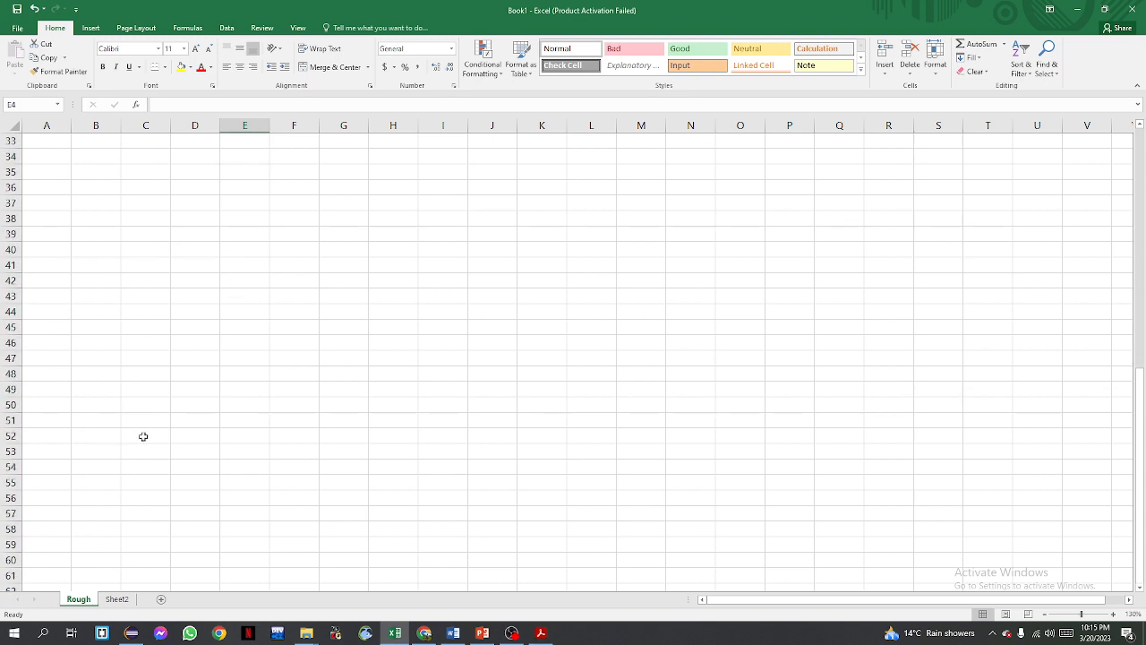
{"action": "scroll", "coordinate": [161, 438], "scroll_direction": "up", "scroll_amount": 10}
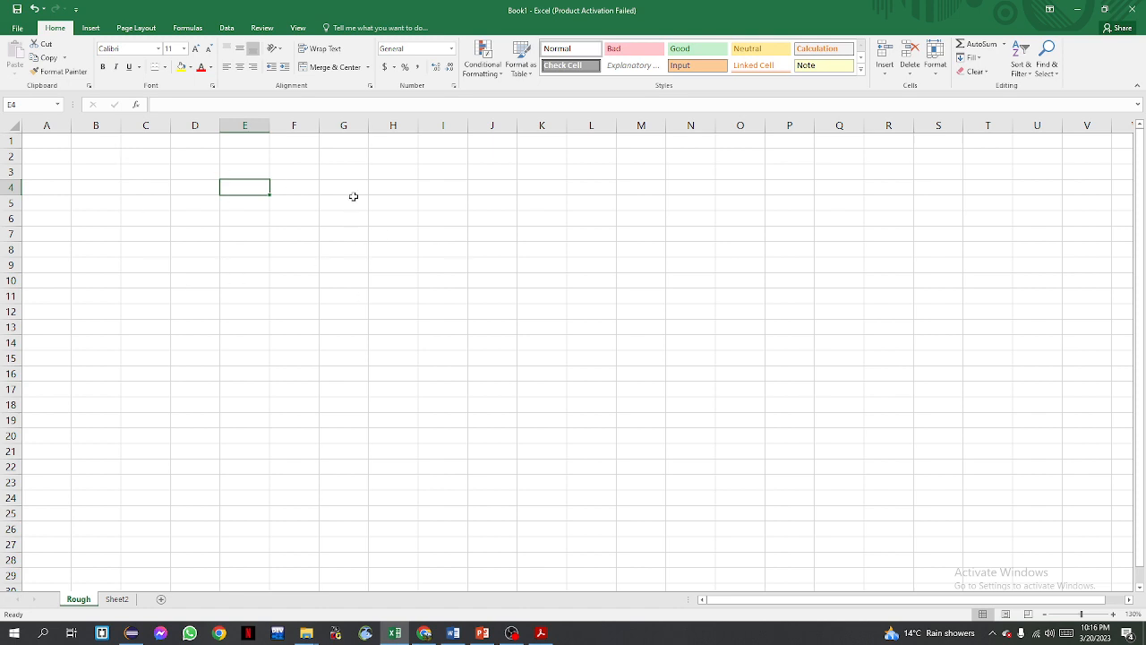
Enter the text cell in cell E6
{"action": "left_click", "coordinate": [247, 223]}
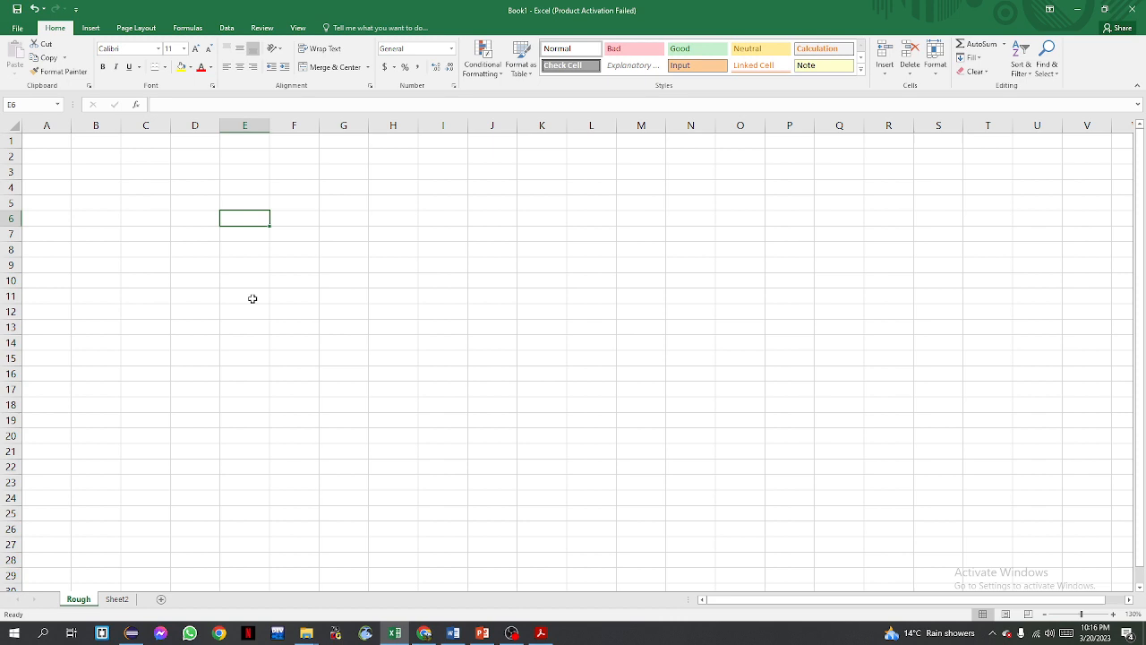
{"action": "double_click", "coordinate": [242, 222]}
{"action": "type", "text": "cell"}
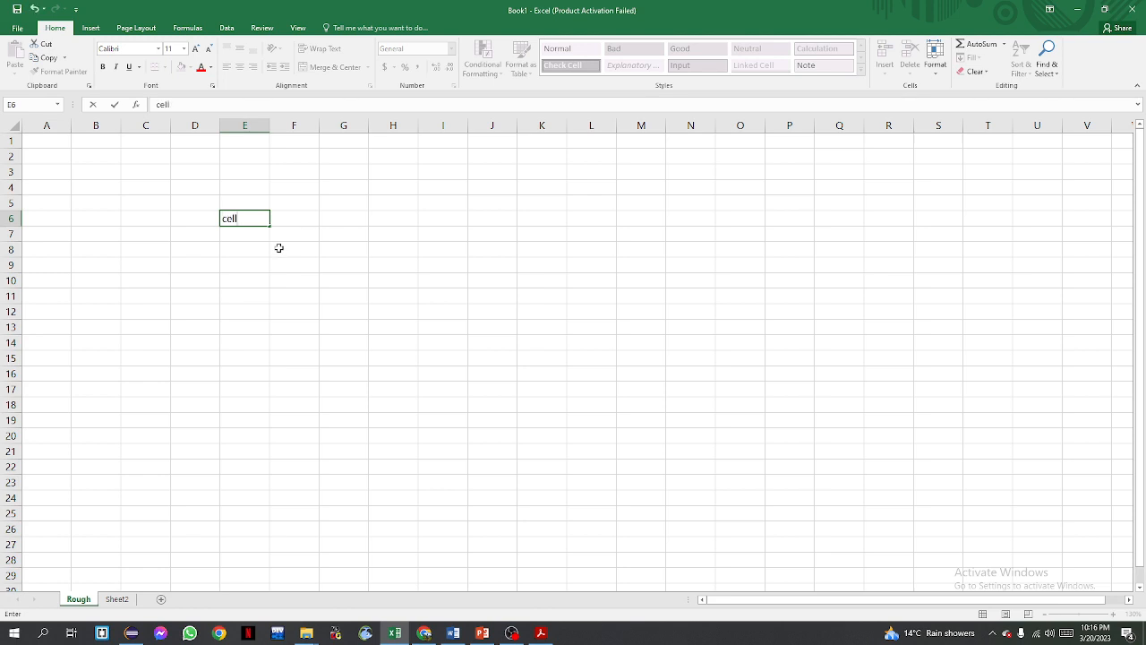
{"action": "key", "text": "Return"}
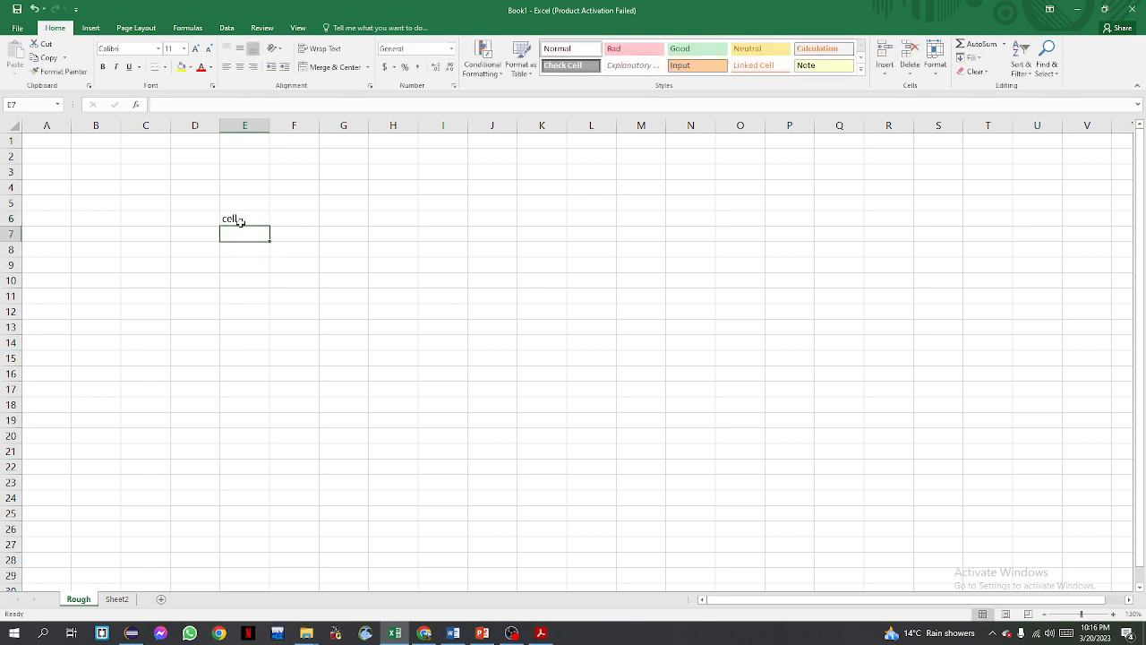
Select column E and row 6 to show the column and row containing cell E6
{"action": "left_click", "coordinate": [247, 223]}
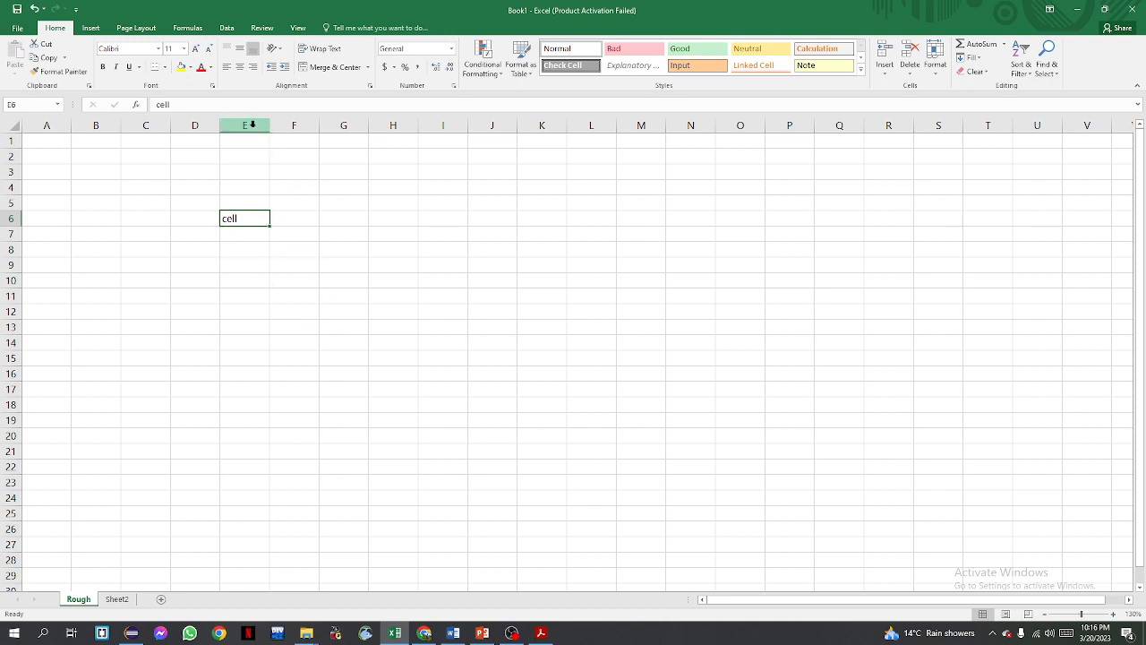
{"action": "left_click", "coordinate": [252, 124]}
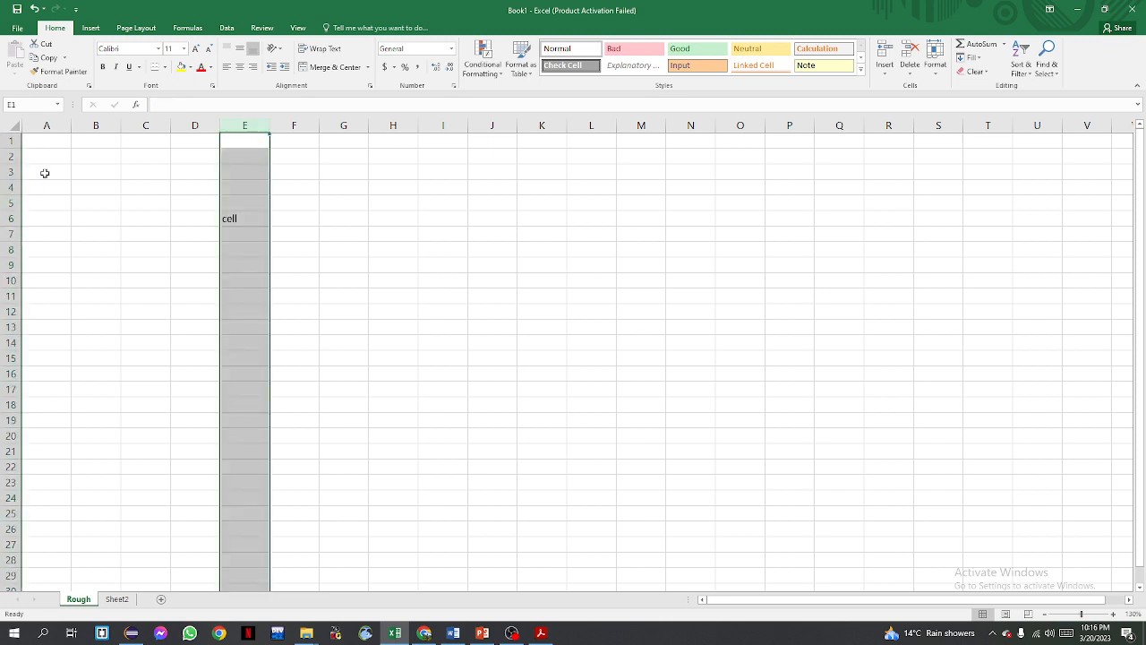
{"action": "left_click", "coordinate": [11, 218]}
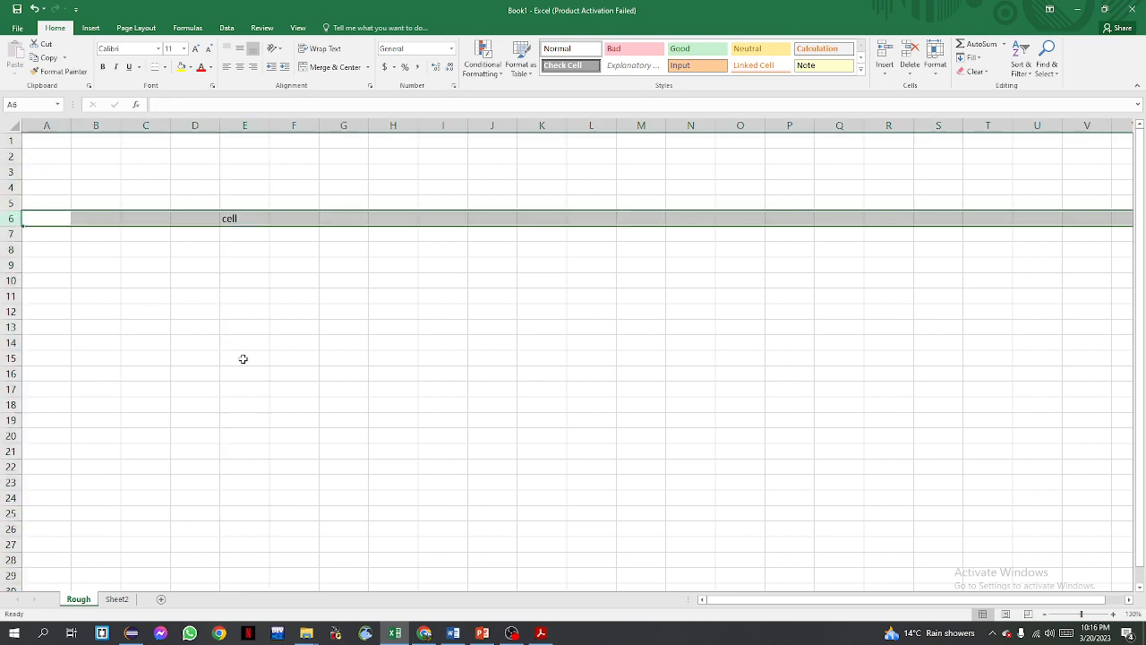
Replace the contents of cell E6 with the number 25
{"action": "left_click", "coordinate": [247, 221]}
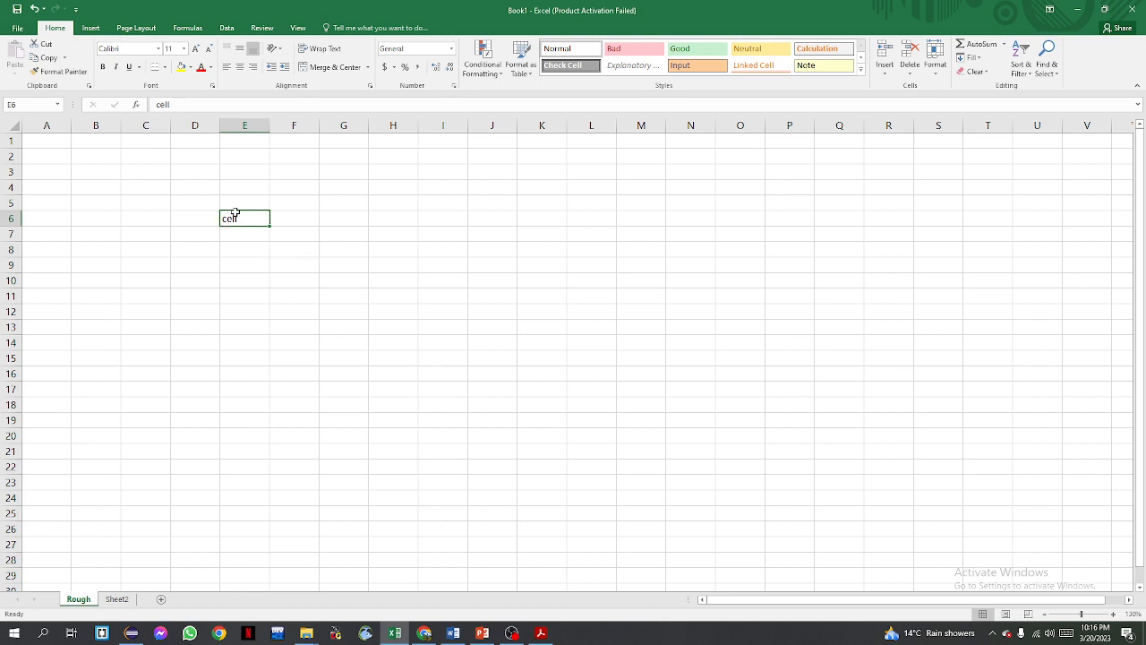
{"action": "type", "text": "25"}
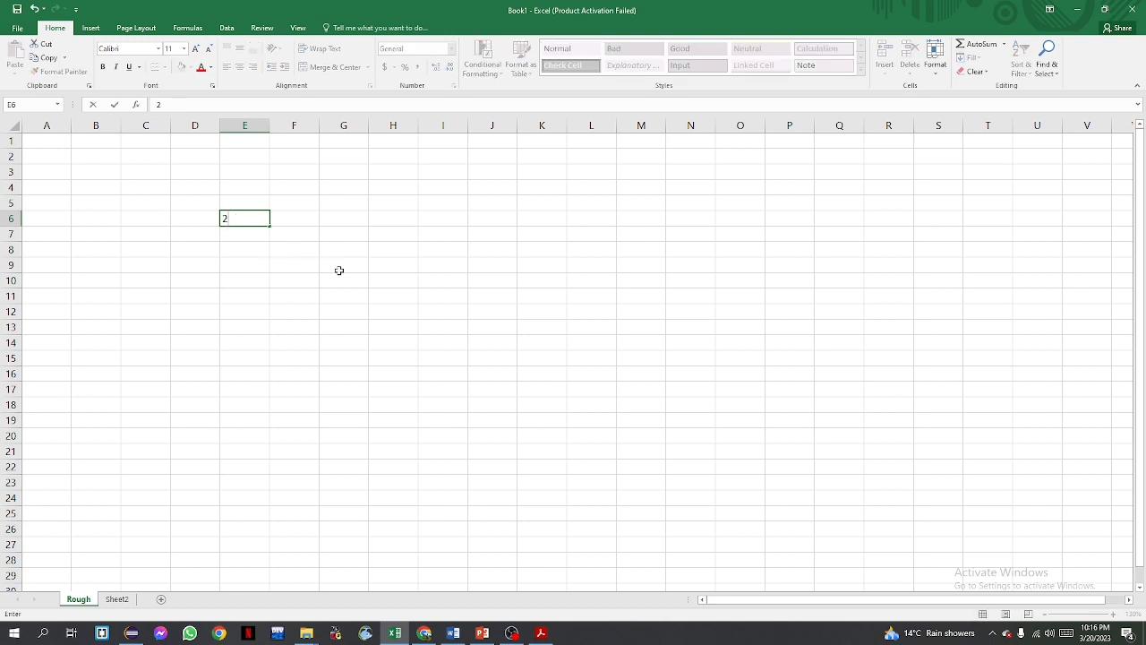
{"action": "key", "text": "Return"}
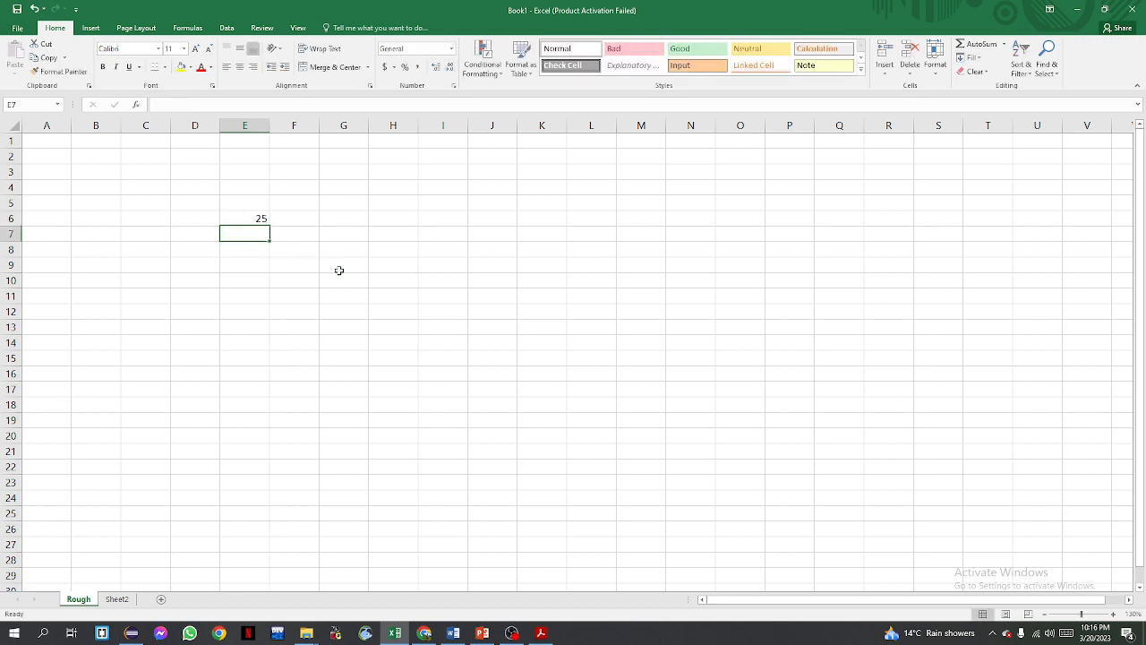
{"action": "left_click", "coordinate": [243, 218]}
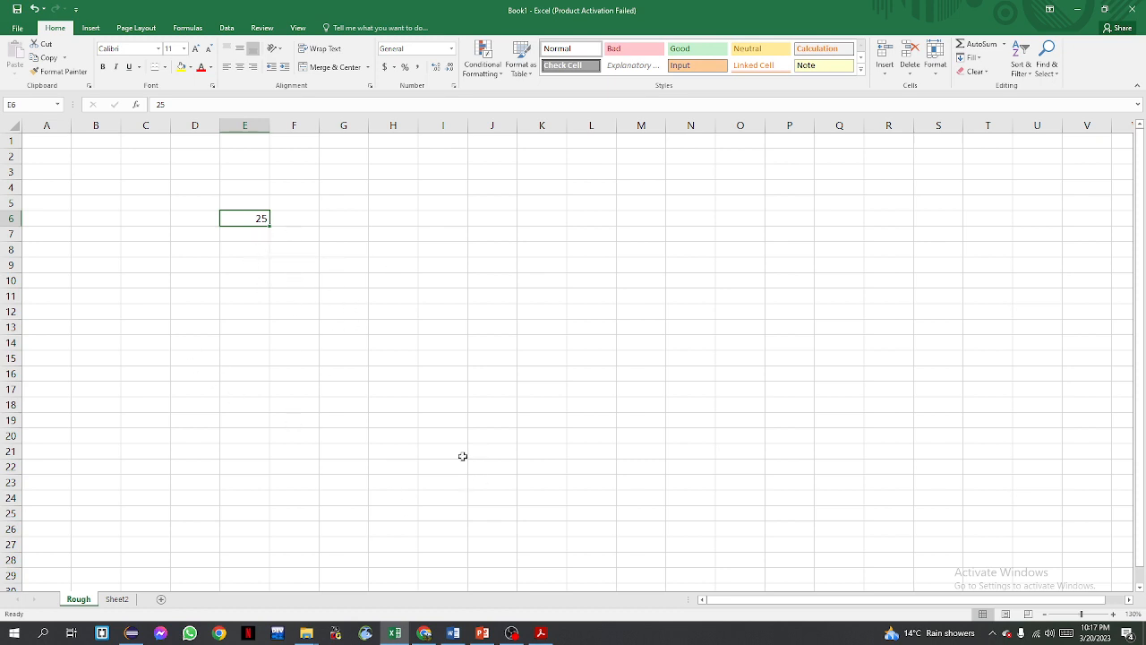
{"action": "left_click", "coordinate": [248, 267]}
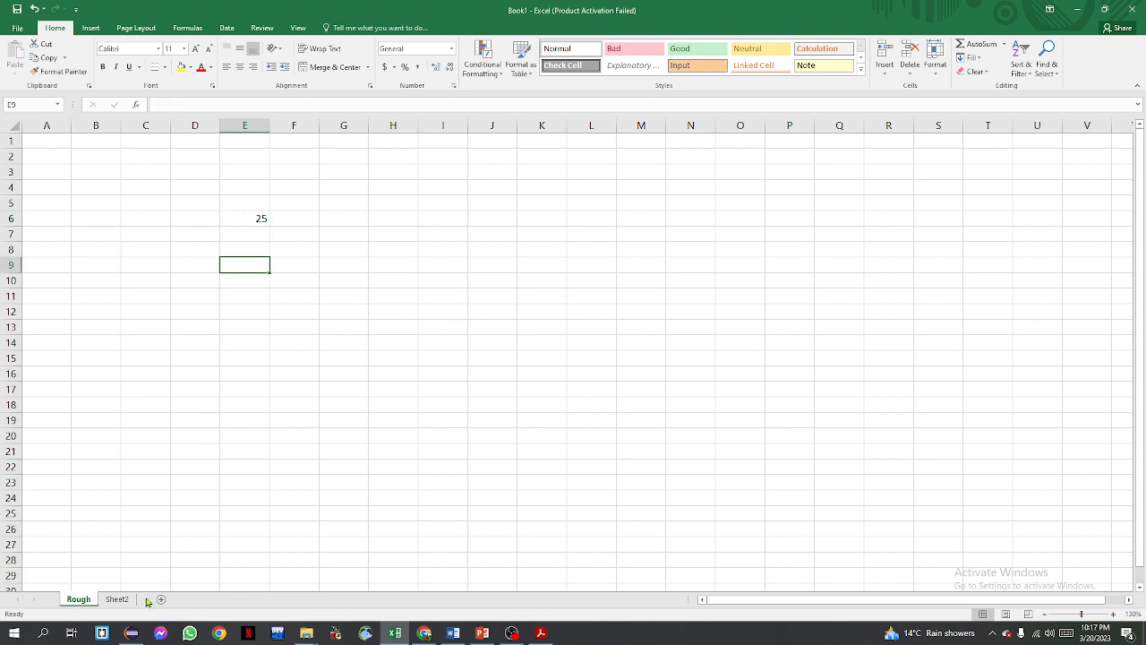
Add a third worksheet and return to the Rough sheet
{"action": "left_click", "coordinate": [117, 600]}
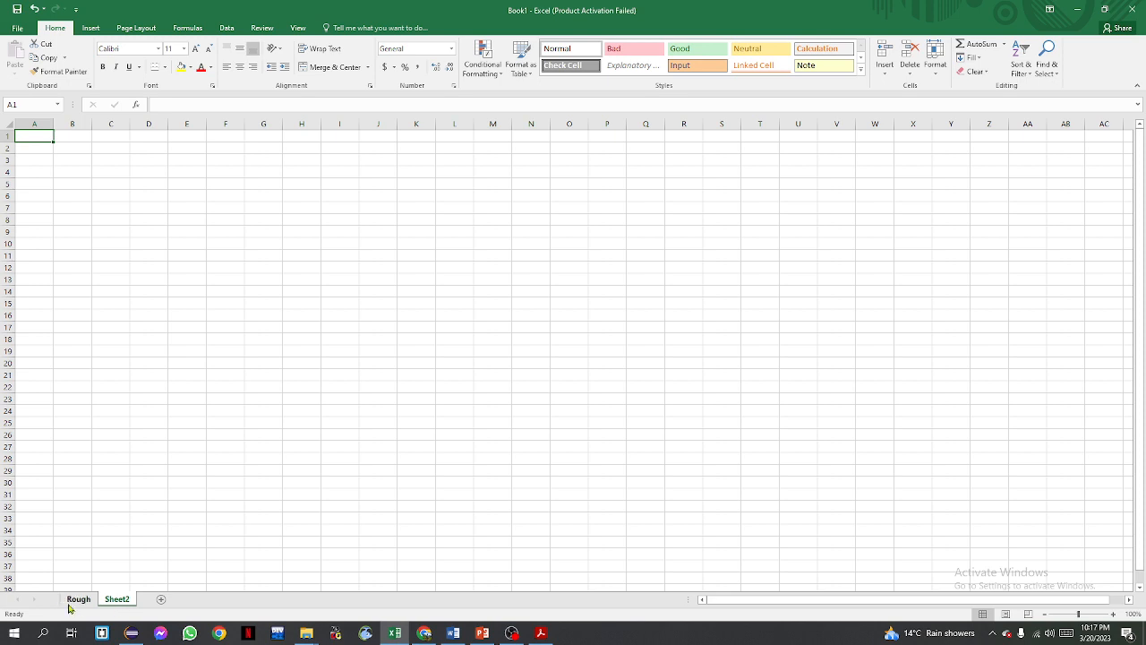
{"action": "left_click", "coordinate": [163, 602]}
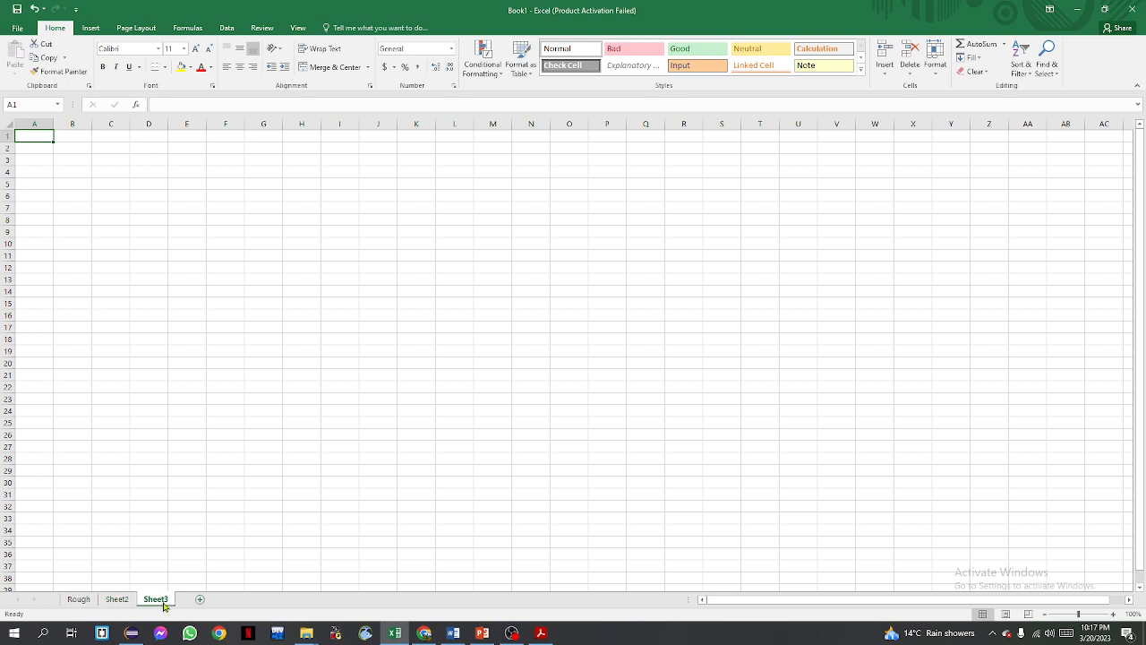
{"action": "left_click", "coordinate": [87, 599]}
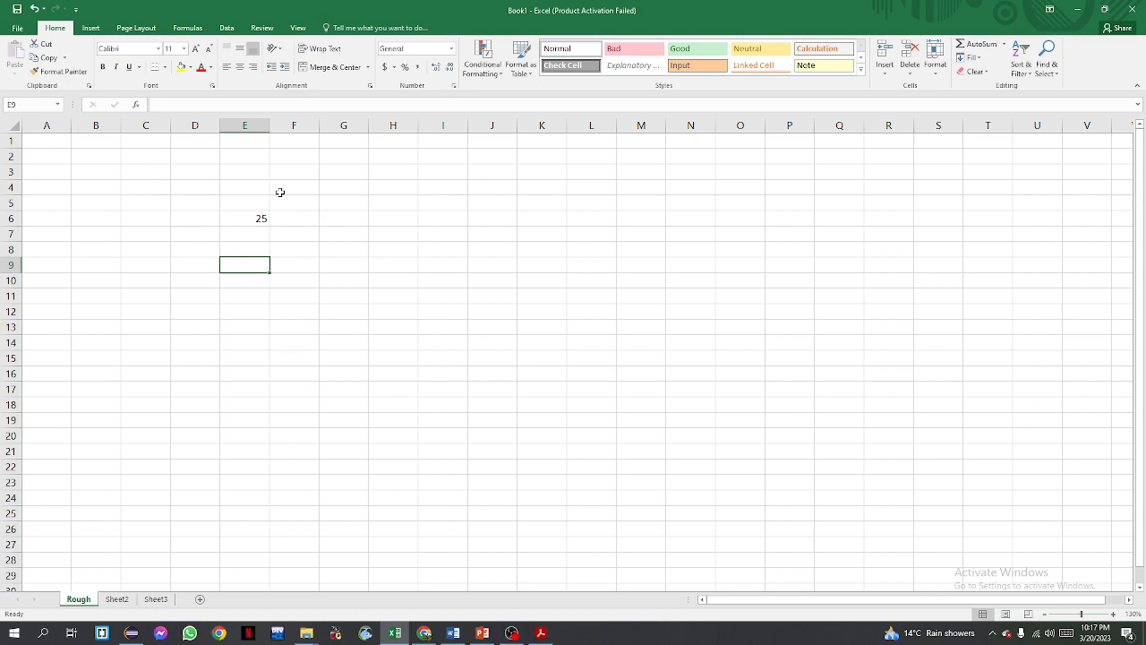
Switch to Sheet2 and back to the Rough sheet, then clear the number from cell E6
{"action": "left_click", "coordinate": [166, 221]}
{"action": "left_click", "coordinate": [263, 249]}
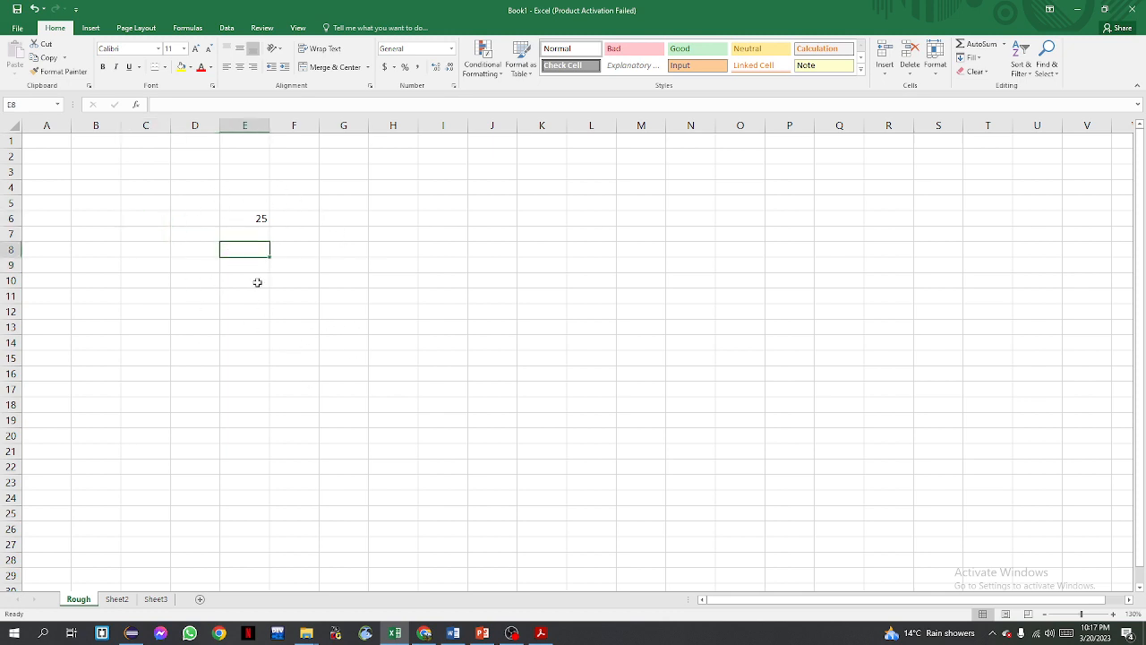
{"action": "left_click", "coordinate": [117, 599]}
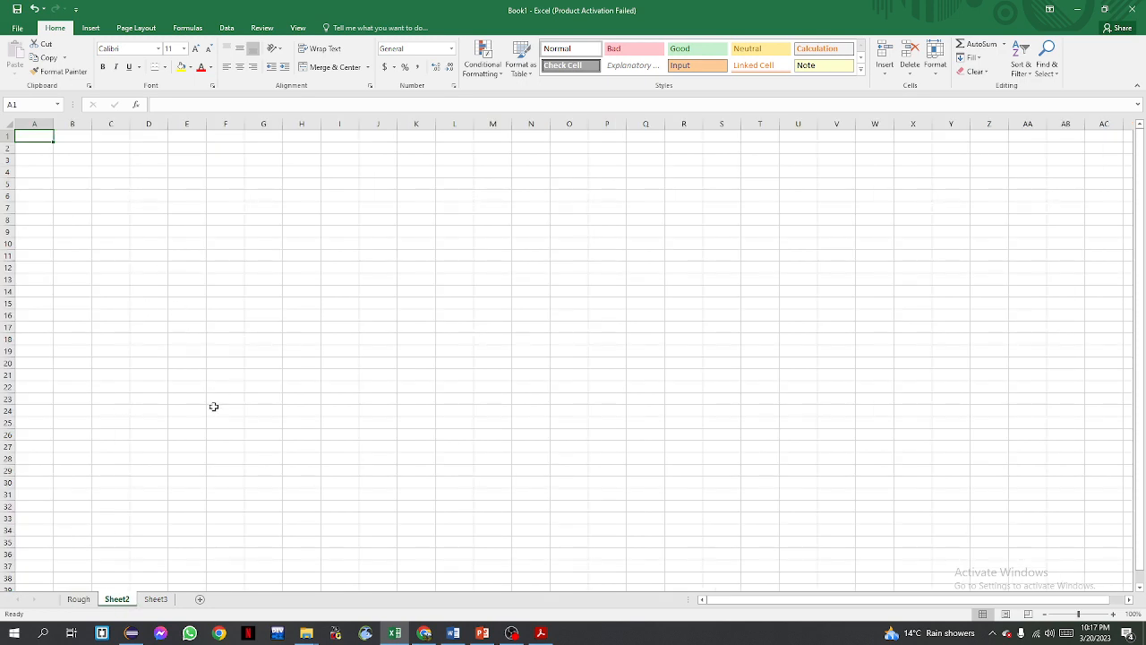
{"action": "left_click", "coordinate": [79, 599]}
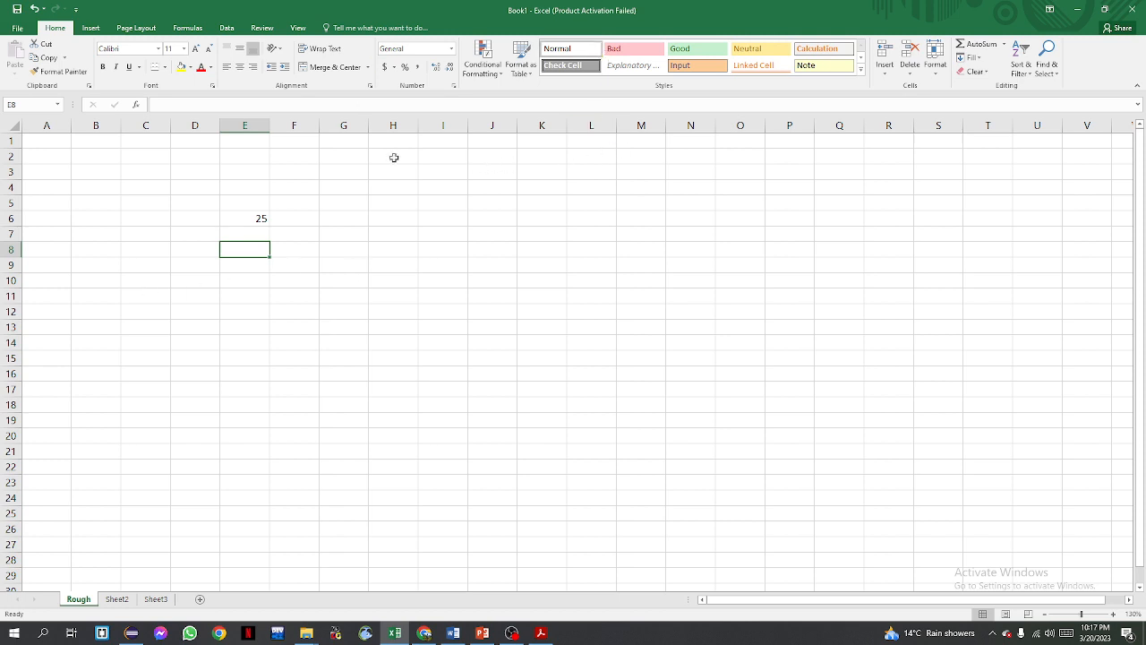
{"action": "left_click", "coordinate": [255, 215]}
{"action": "key", "text": "Delete"}
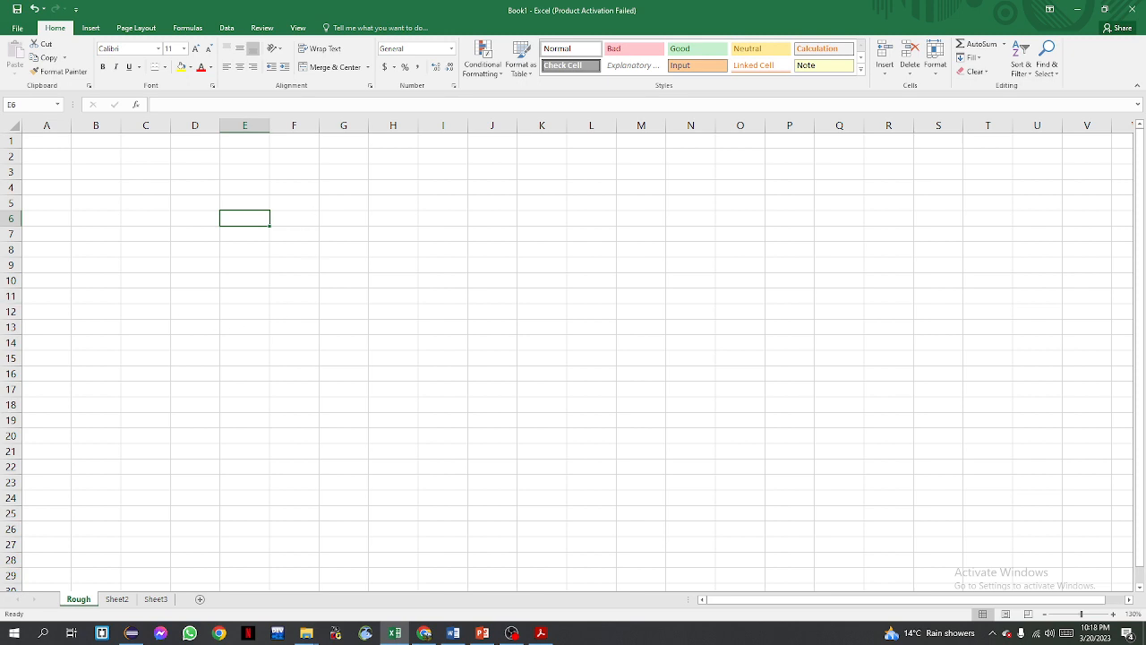
Enter the numbers 1 and 2 in cells A1 and A2
{"action": "left_click", "coordinate": [511, 633]}
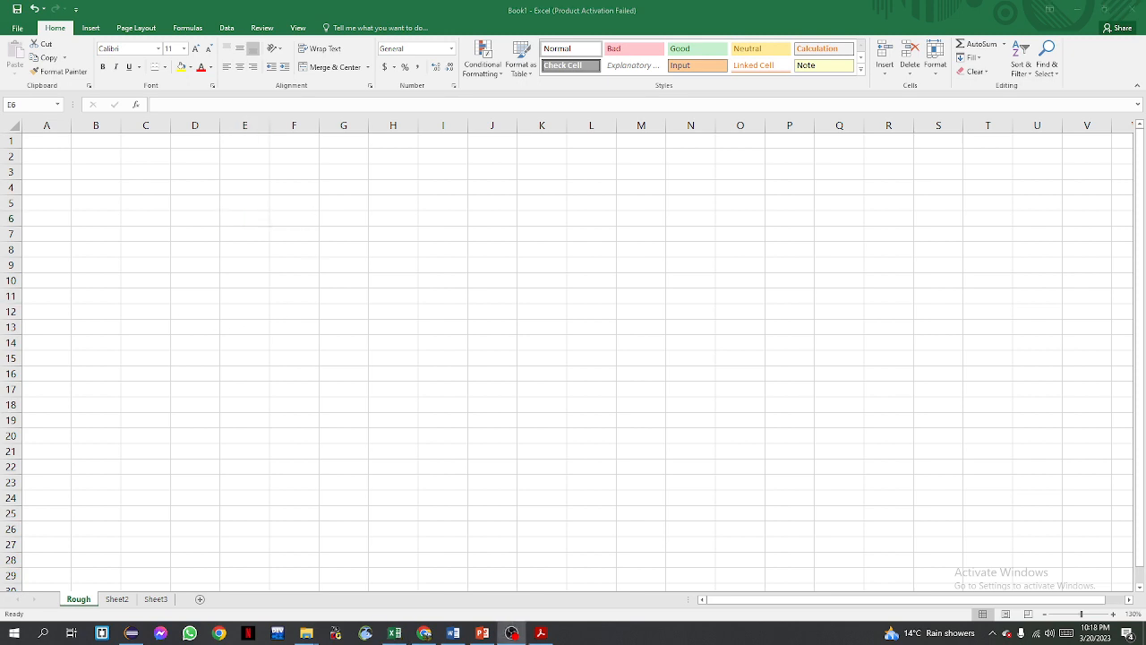
{"action": "left_click", "coordinate": [51, 137]}
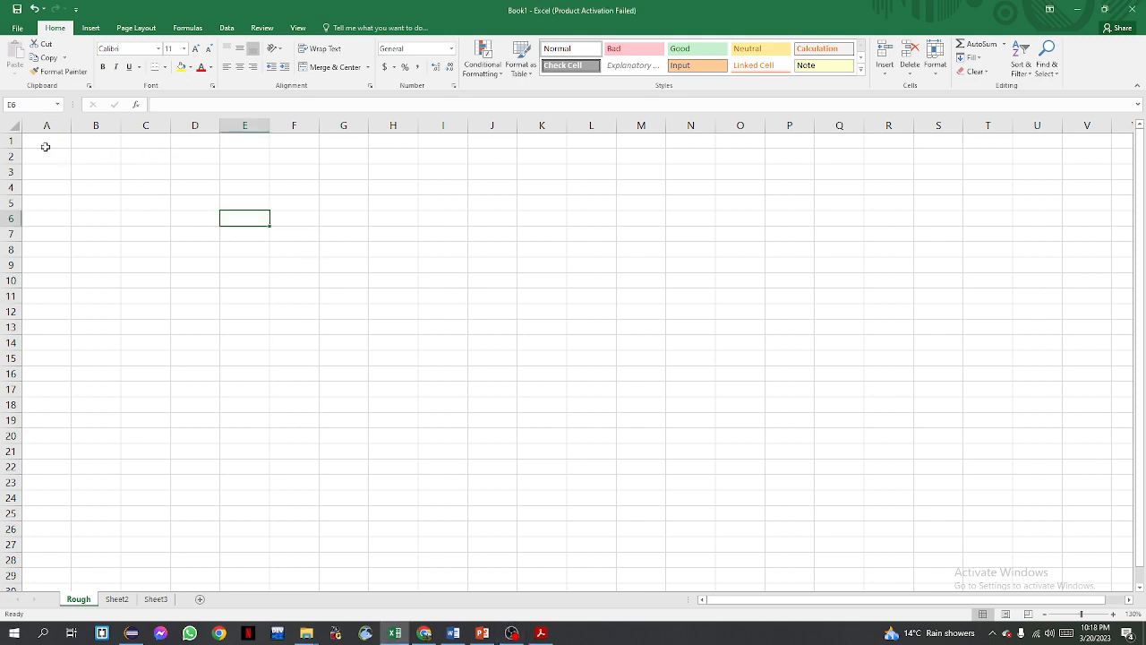
{"action": "left_click", "coordinate": [45, 143]}
{"action": "type", "text": "1"}
{"action": "key", "text": "Return"}
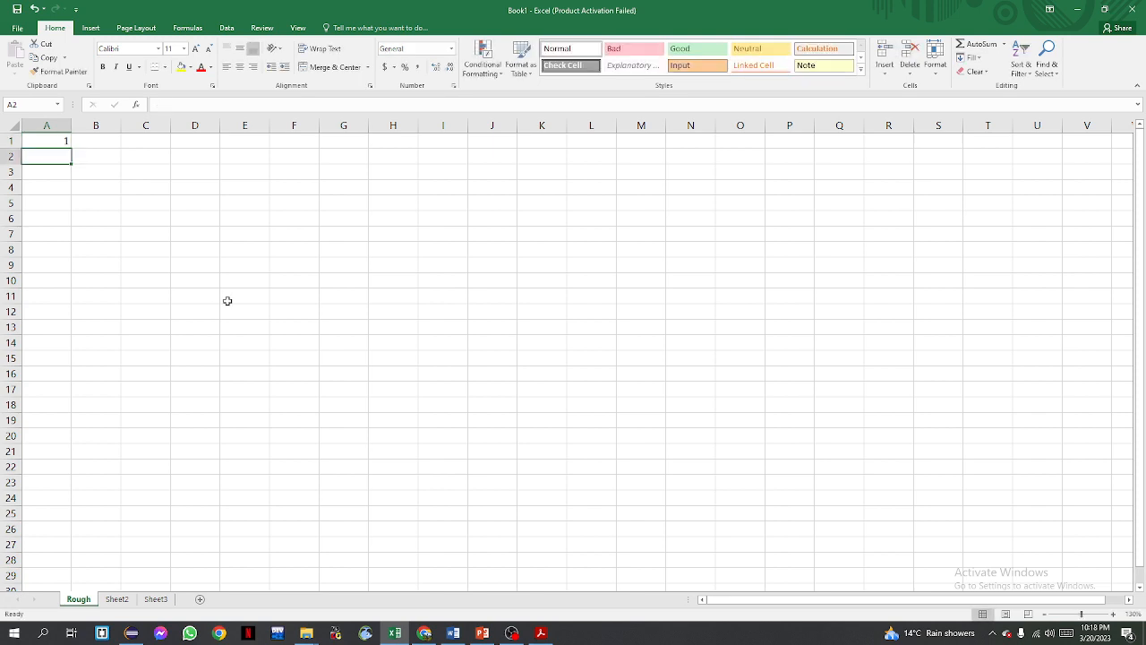
{"action": "type", "text": "2"}
{"action": "key", "text": "Return"}
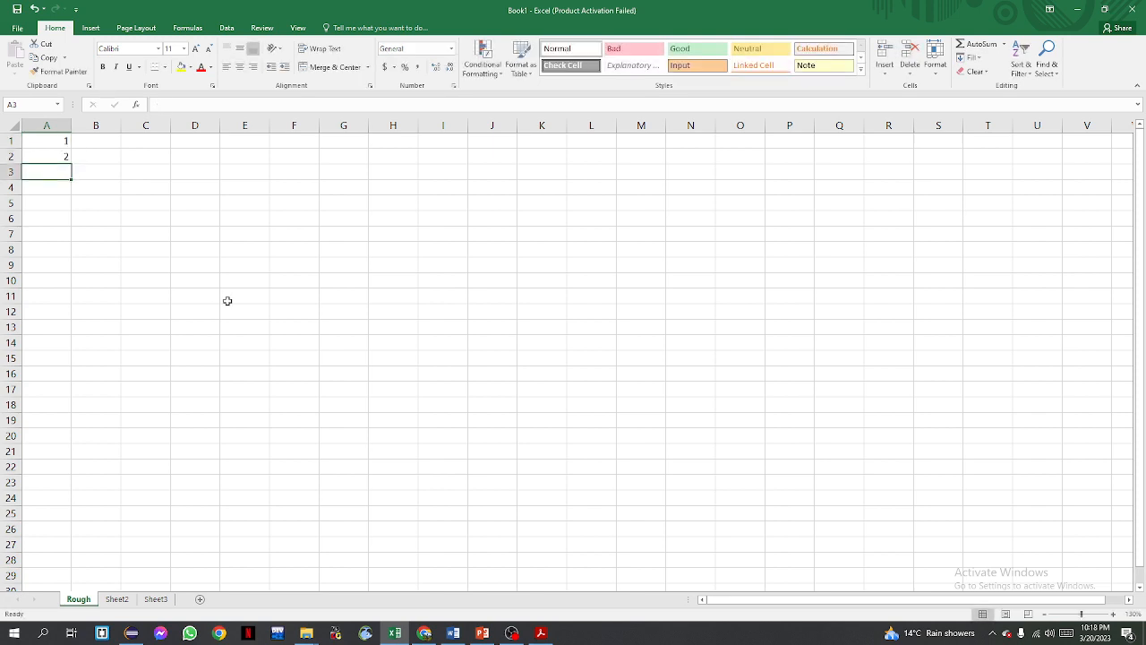
Autofill the 1, 2 series down column A to row 25 and undo the fill
{"action": "left_click", "coordinate": [57, 146]}
{"action": "left_click_drag", "start_coordinate": [57, 146], "coordinate": [91, 529]}
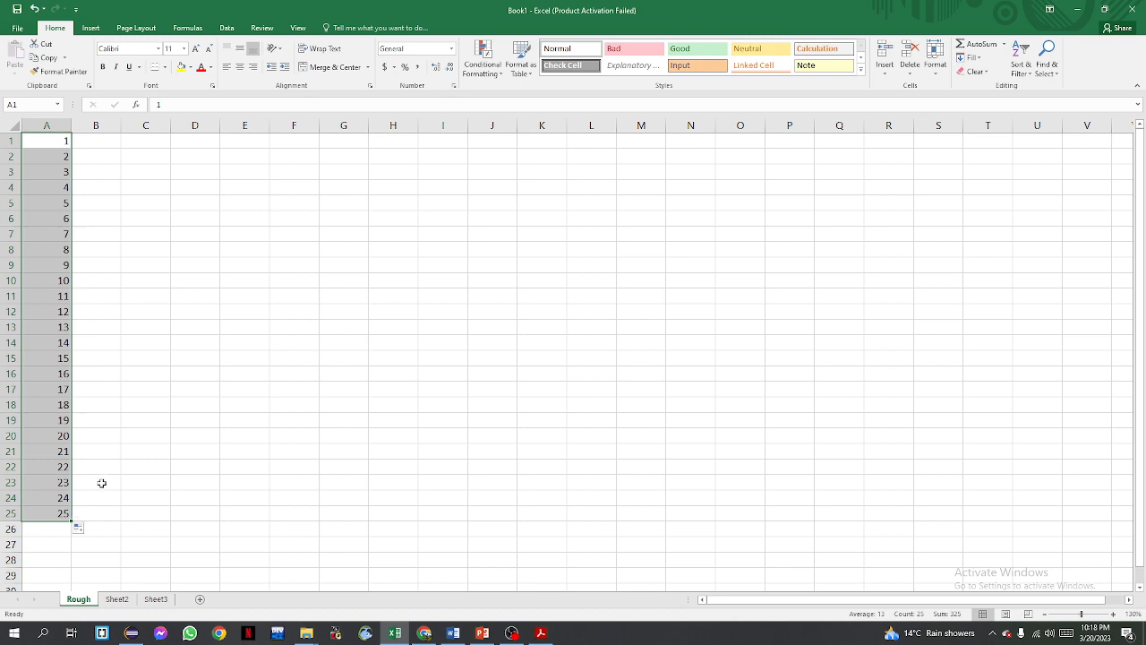
{"action": "key", "text": "ctrl+z"}
{"action": "left_click", "coordinate": [75, 143]}
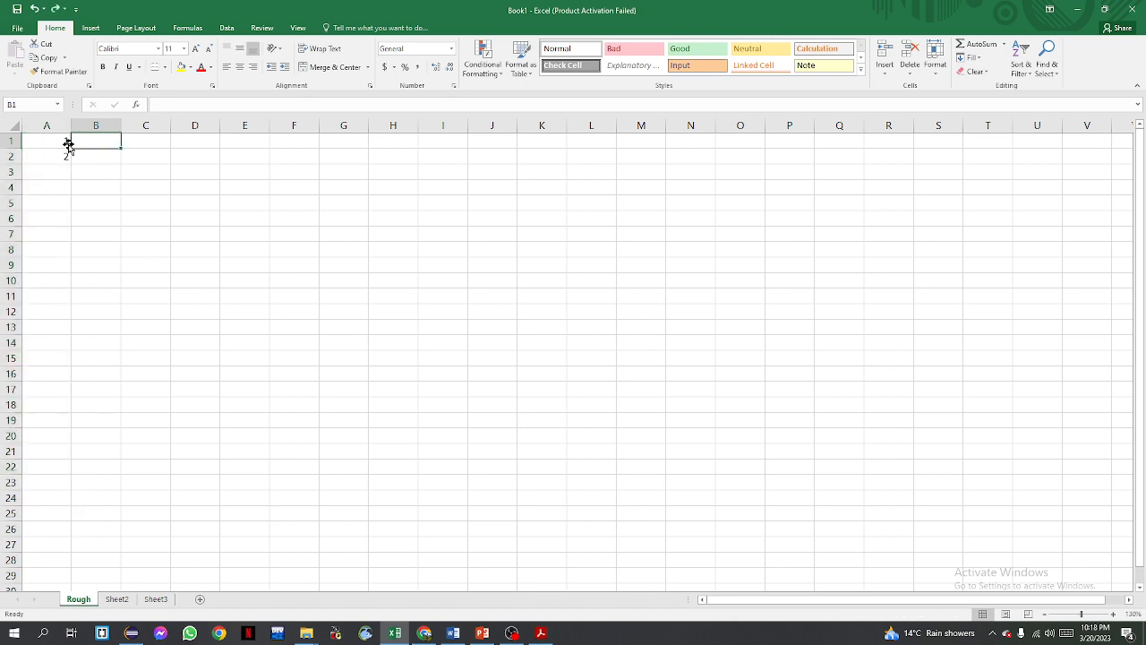
Enter sun in cell A1 and autofill the day-name series down to A4
{"action": "left_click", "coordinate": [51, 140]}
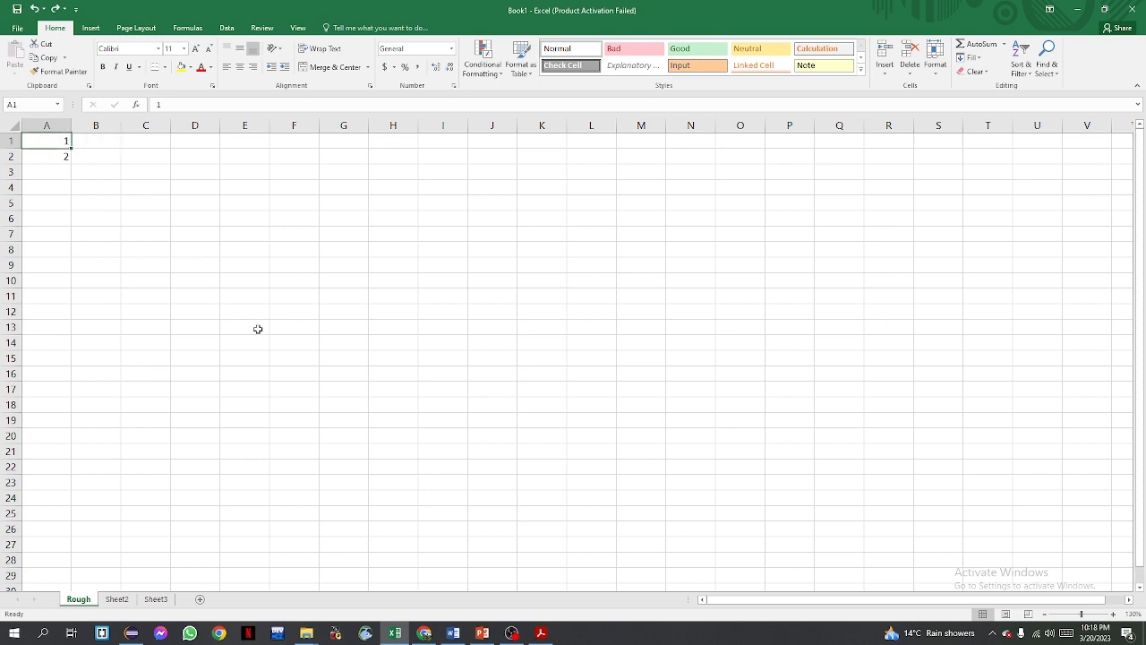
{"action": "type", "text": "sun\\"}
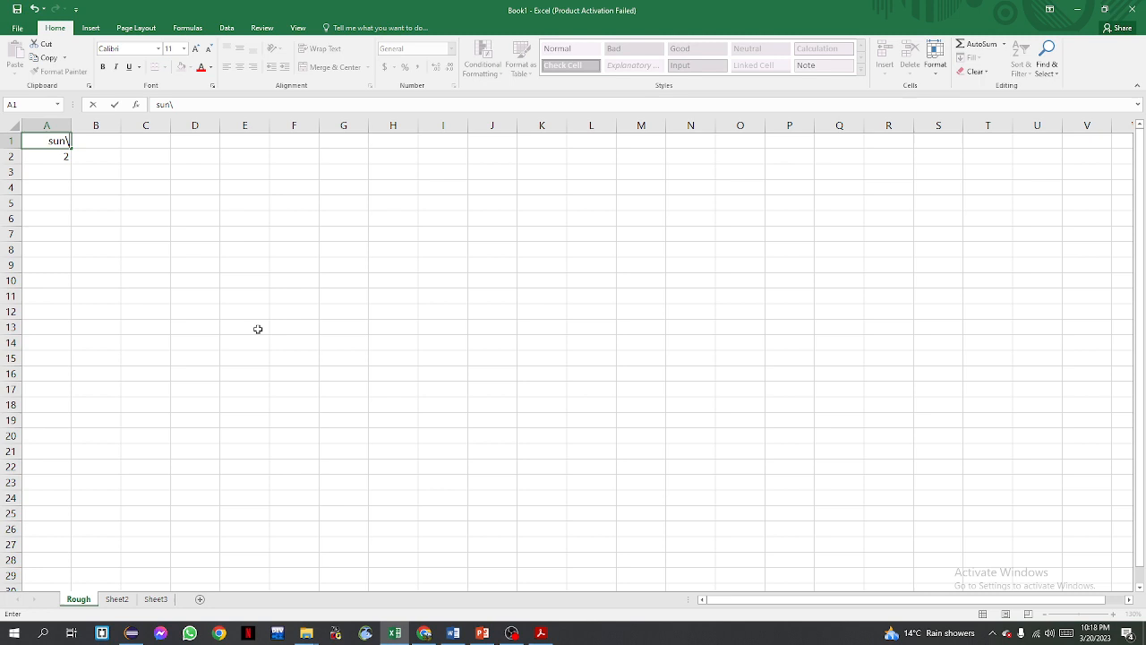
{"action": "key", "text": "BackSpace"}
{"action": "key", "text": "Return"}
{"action": "left_click", "coordinate": [39, 144]}
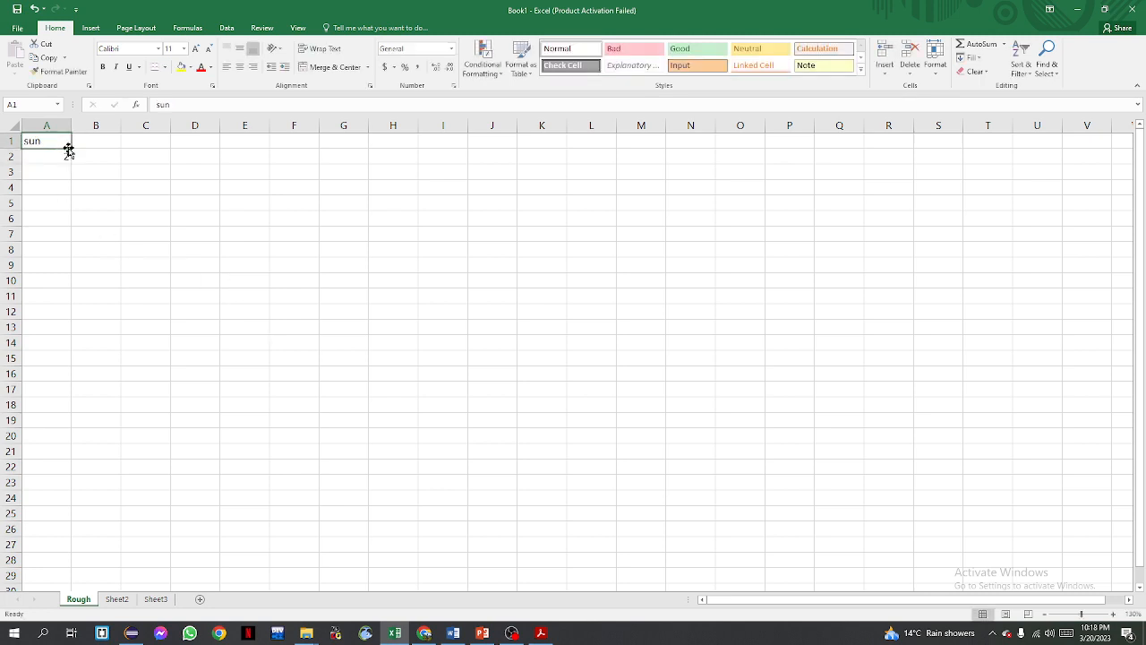
{"action": "left_click_drag", "start_coordinate": [72, 146], "coordinate": [71, 190]}
{"action": "left_click", "coordinate": [78, 202]}
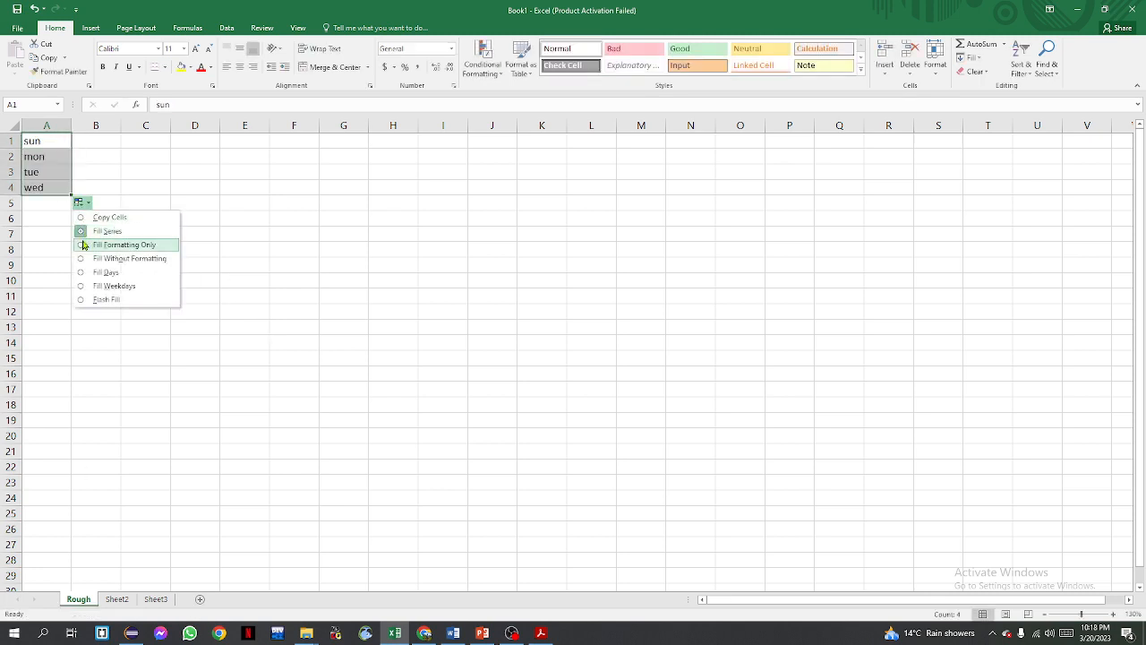
{"action": "left_click", "coordinate": [32, 222]}
{"action": "left_click", "coordinate": [39, 154]}
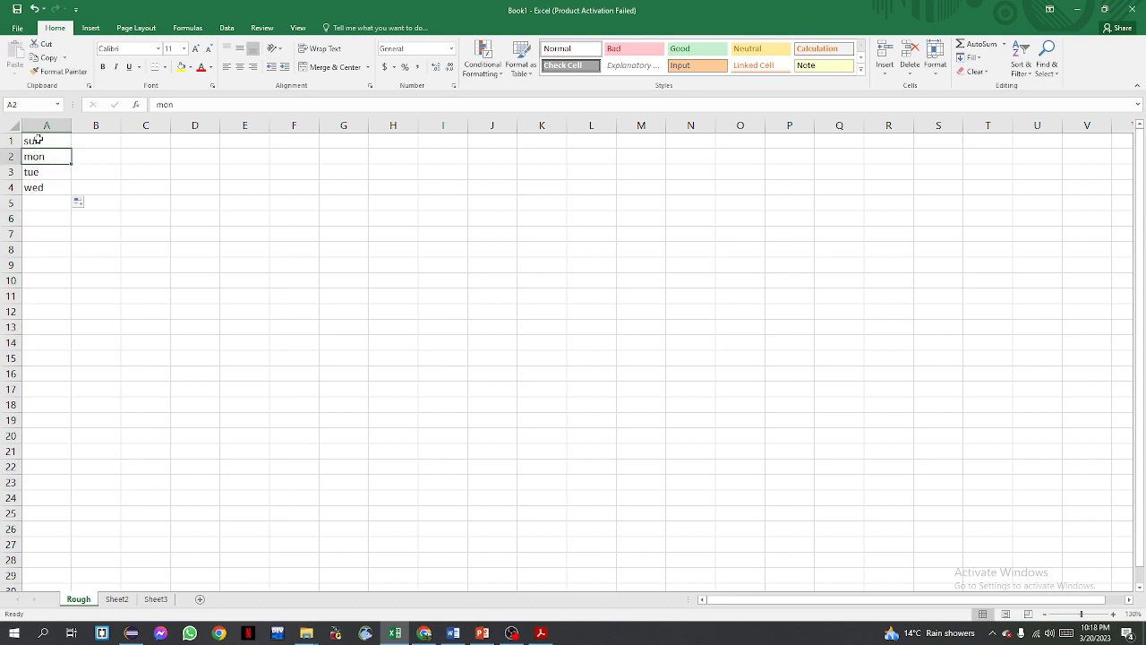
Replace A1 with Sunday and autofill the full day names down to Saturday in A7
{"action": "left_click", "coordinate": [38, 141]}
{"action": "type", "text": "Sunday"}
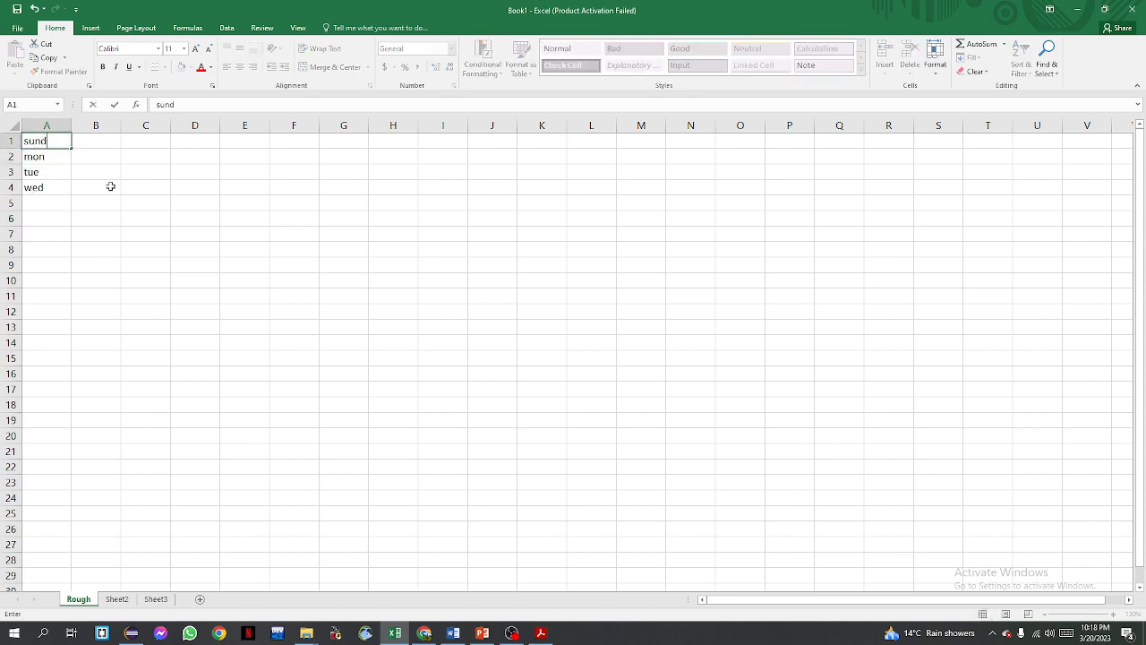
{"action": "key", "text": "Return"}
{"action": "left_click", "coordinate": [69, 144]}
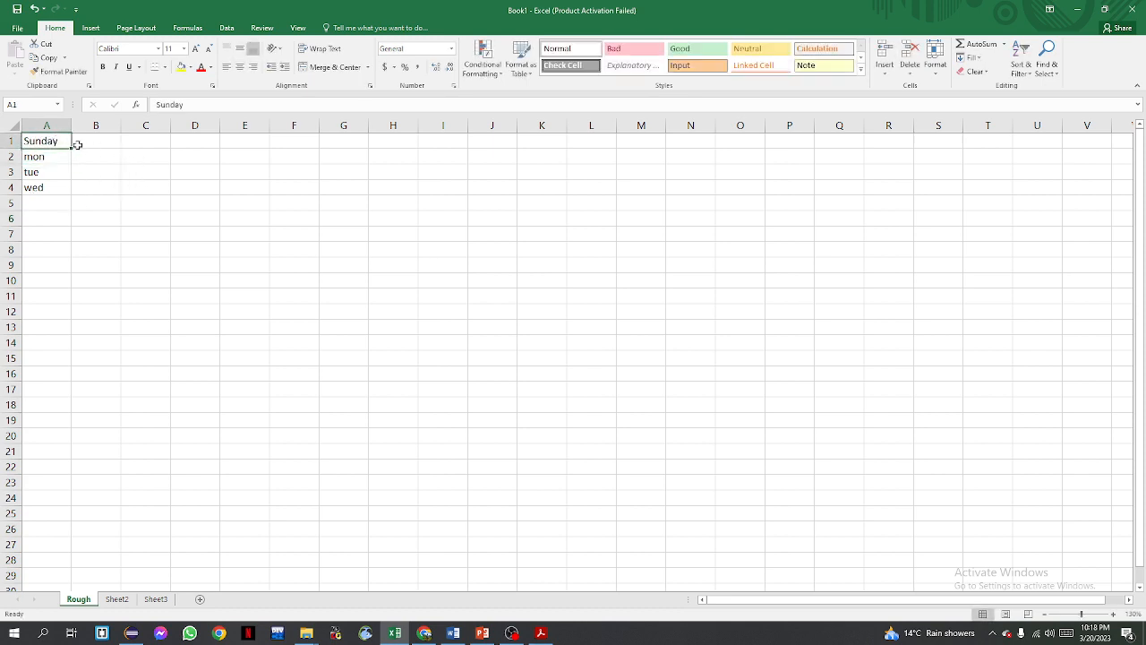
{"action": "left_click_drag", "start_coordinate": [71, 146], "coordinate": [85, 234]}
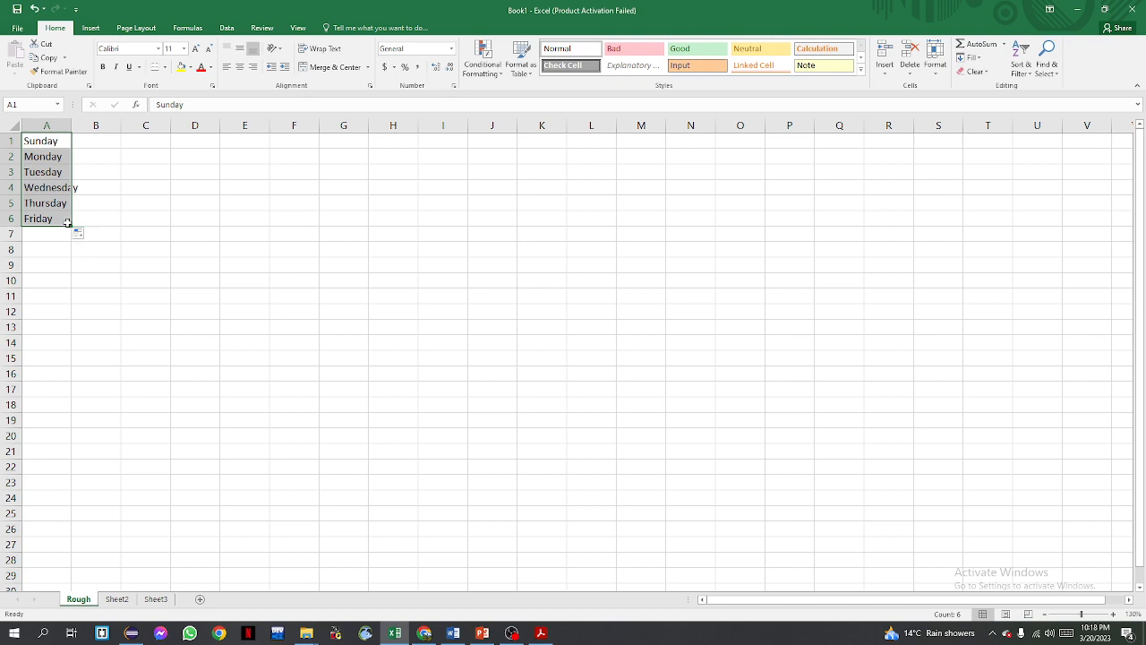
{"action": "left_click_drag", "start_coordinate": [72, 226], "coordinate": [71, 240]}
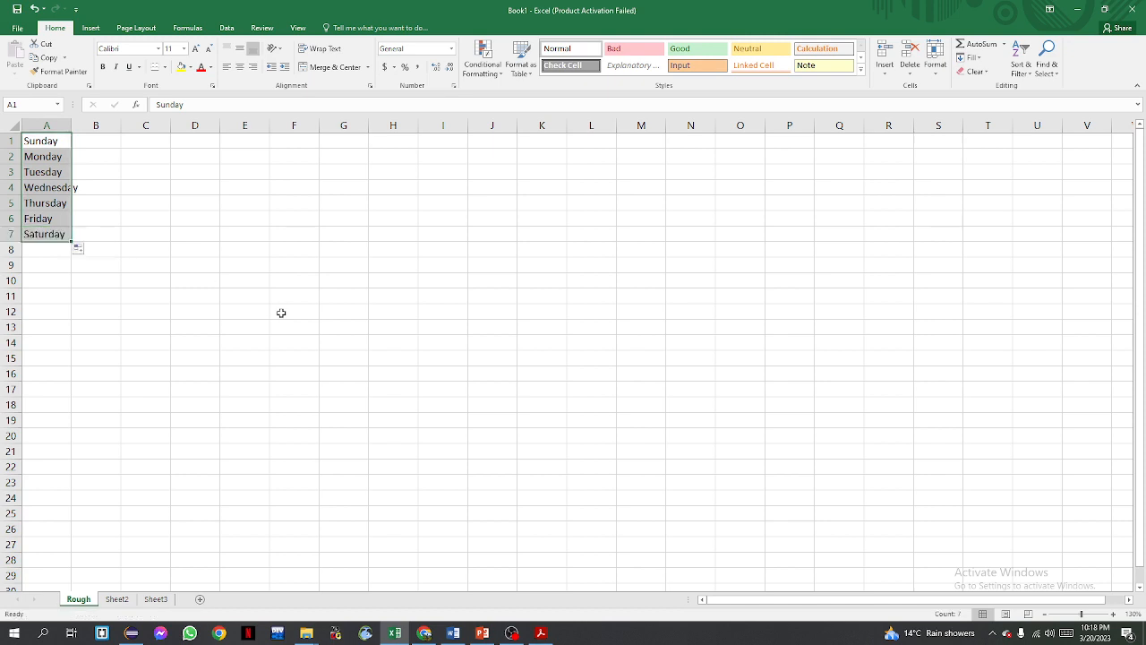
Clear the day names from cells A1 to A7
{"action": "key", "text": "Delete"}
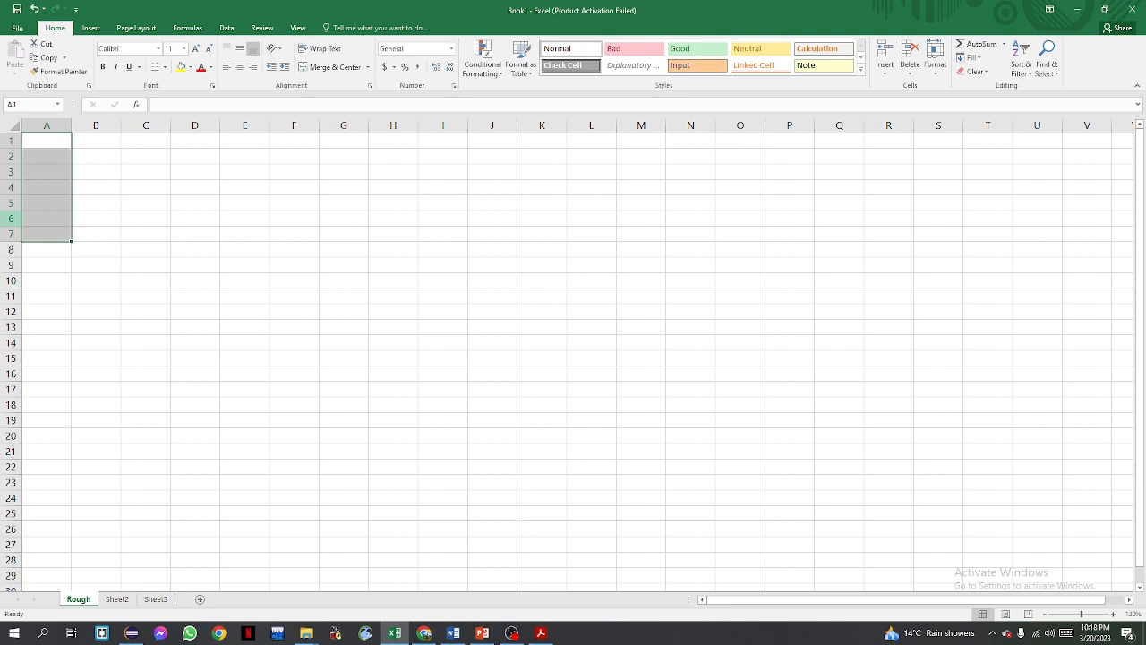
{"action": "key", "text": "alt+Tab"}
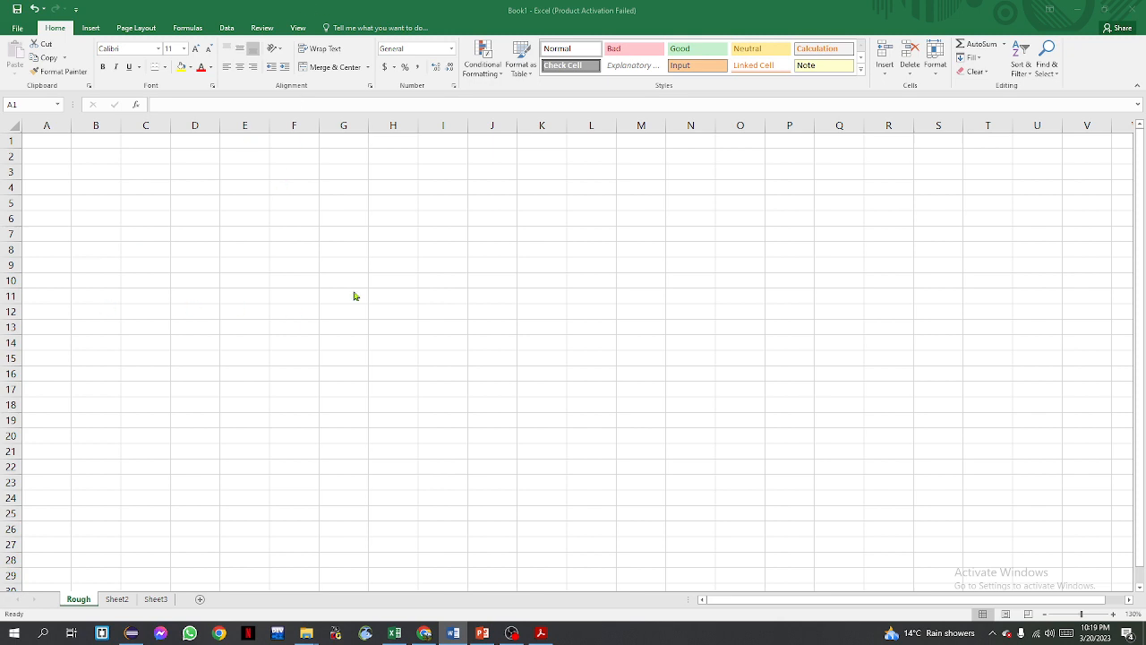
{"action": "key", "text": "alt+Tab"}
Enter 10-20 in cell A1 and undo the entry
{"action": "left_click", "coordinate": [34, 139]}
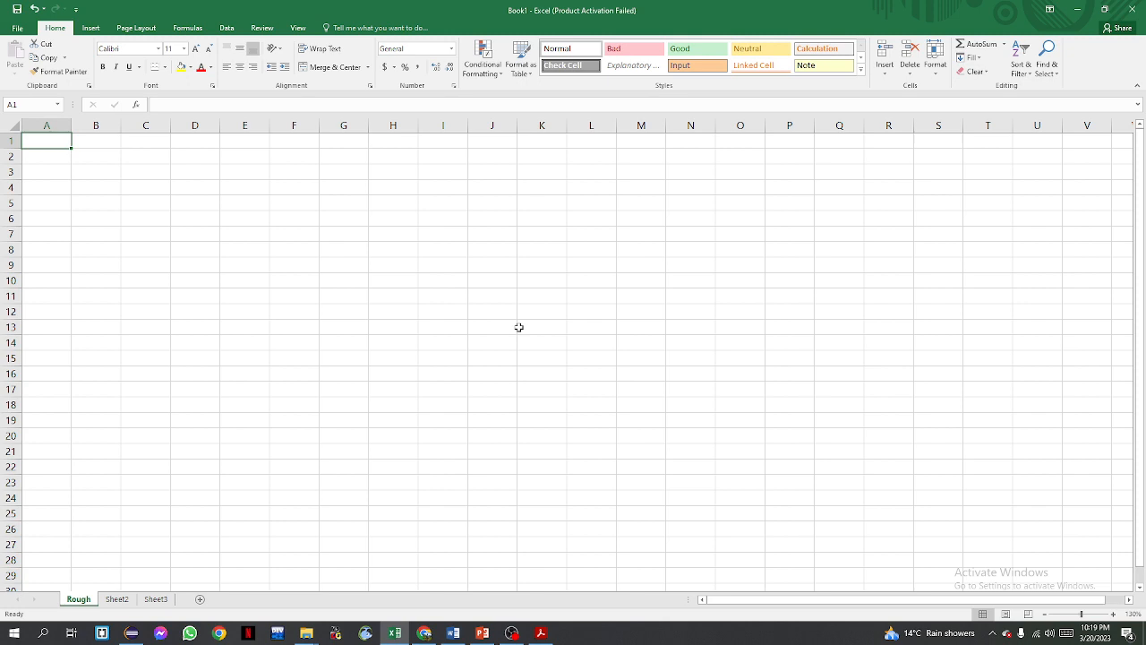
{"action": "type", "text": "10"}
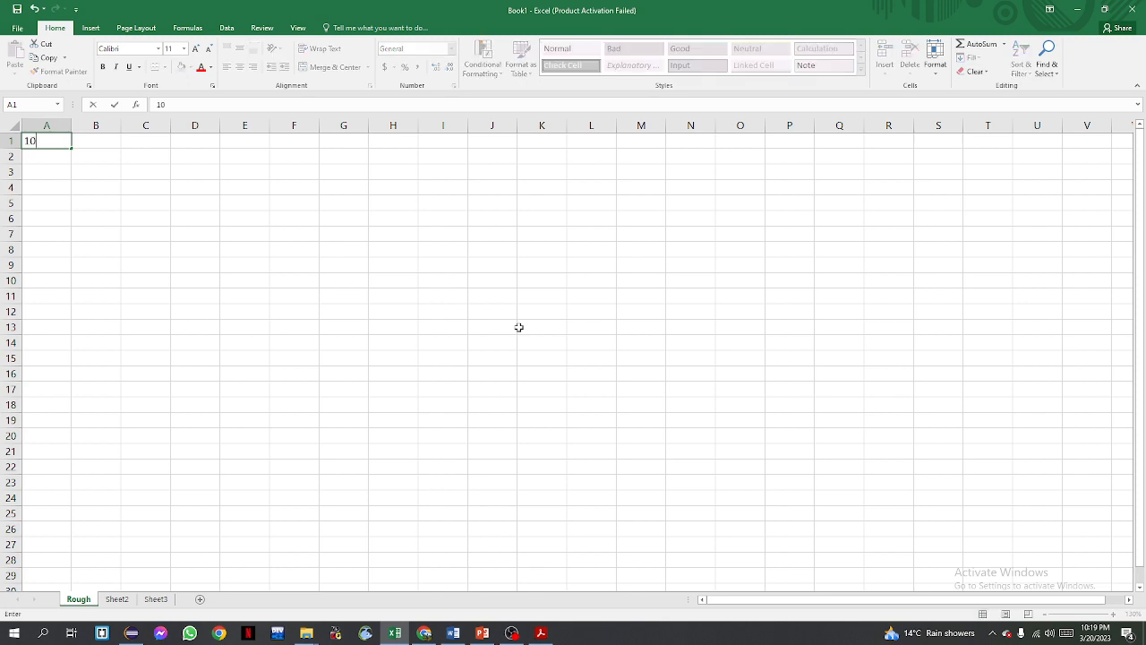
{"action": "type", "text": "-20"}
{"action": "key", "text": "Return"}
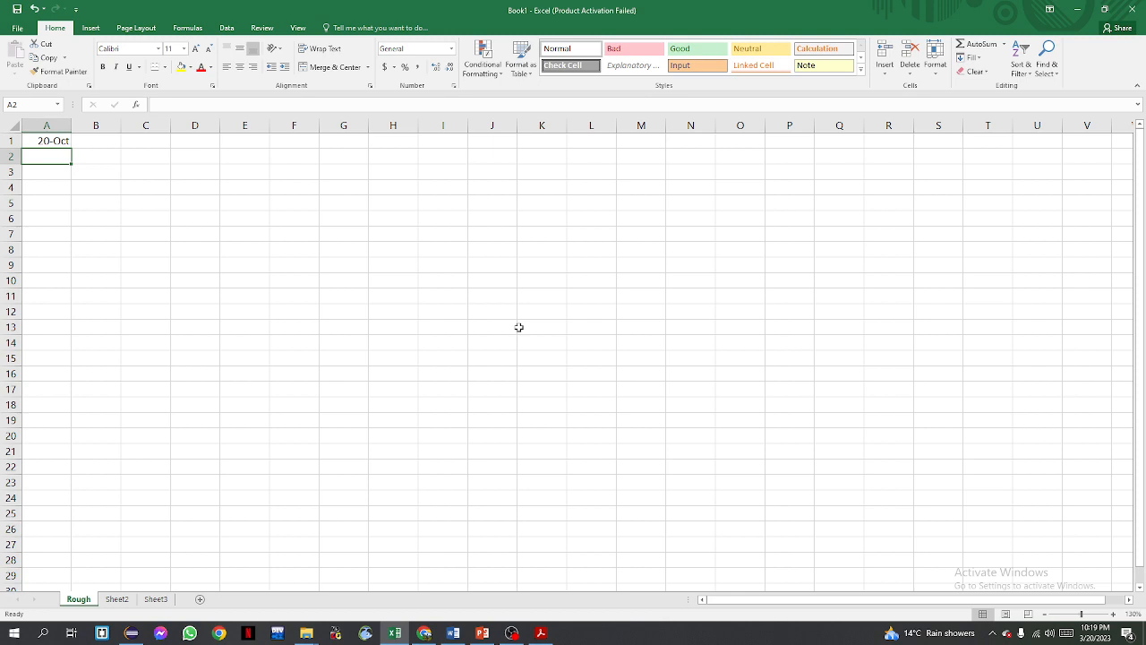
{"action": "key", "text": "ctrl+z"}
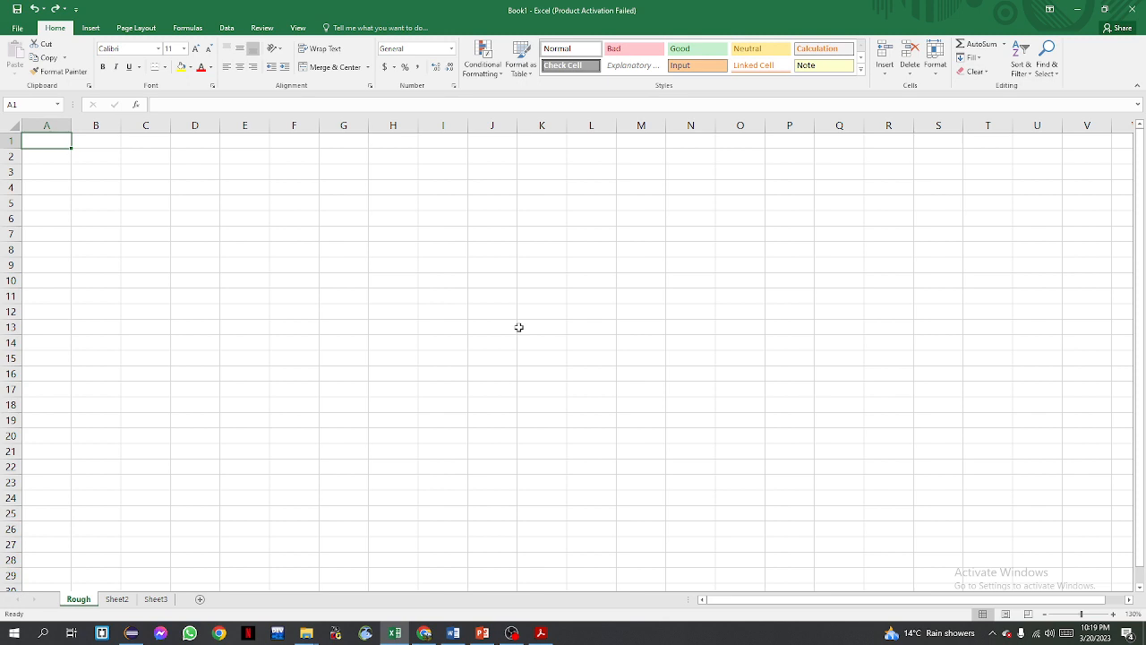
Enter '10-20 in cell A1 so it is stored as text
{"action": "type", "text": "'"}
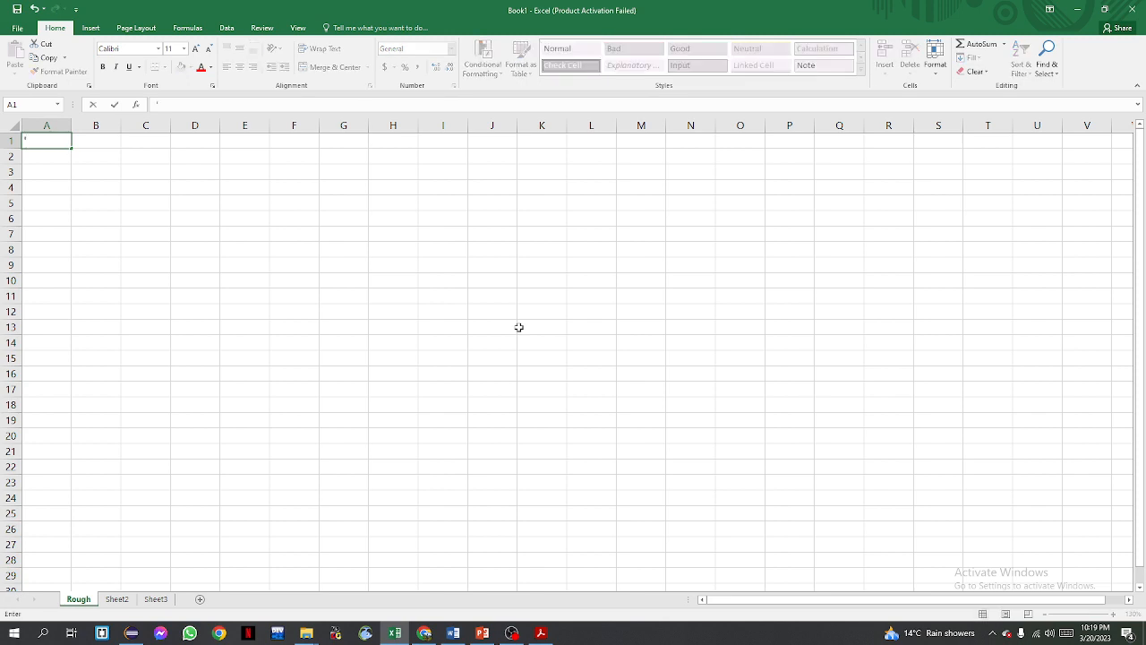
{"action": "type", "text": "10-20"}
{"action": "key", "text": "Return"}
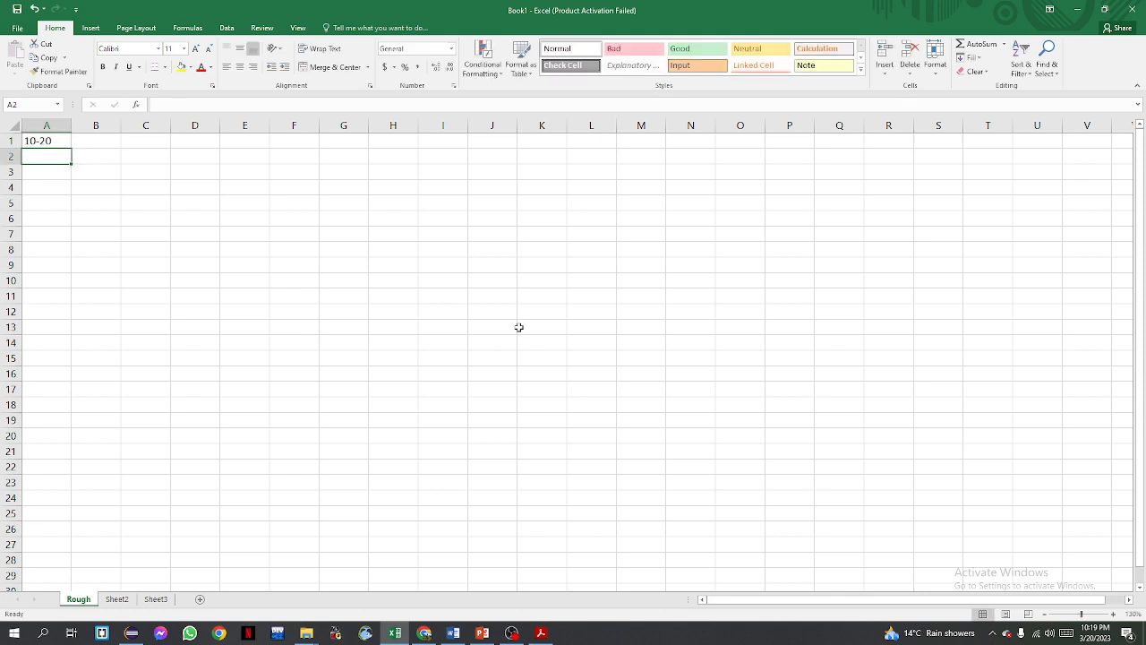
Enter '20-30 as text in cell A2
{"action": "left_click", "coordinate": [57, 144]}
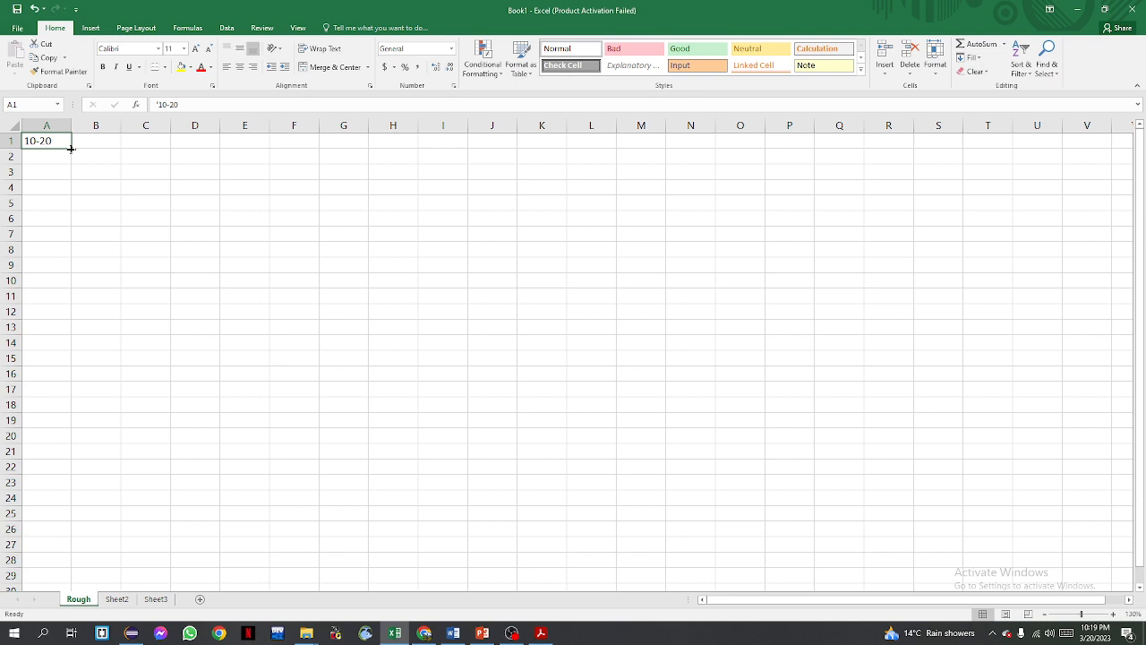
{"action": "mouse_move", "coordinate": [70, 149]}
{"action": "left_mouse_down"}
{"action": "mouse_move", "coordinate": [71, 175]}
{"action": "mouse_move", "coordinate": [77, 157]}
{"action": "left_mouse_up"}
{"action": "left_click", "coordinate": [51, 155]}
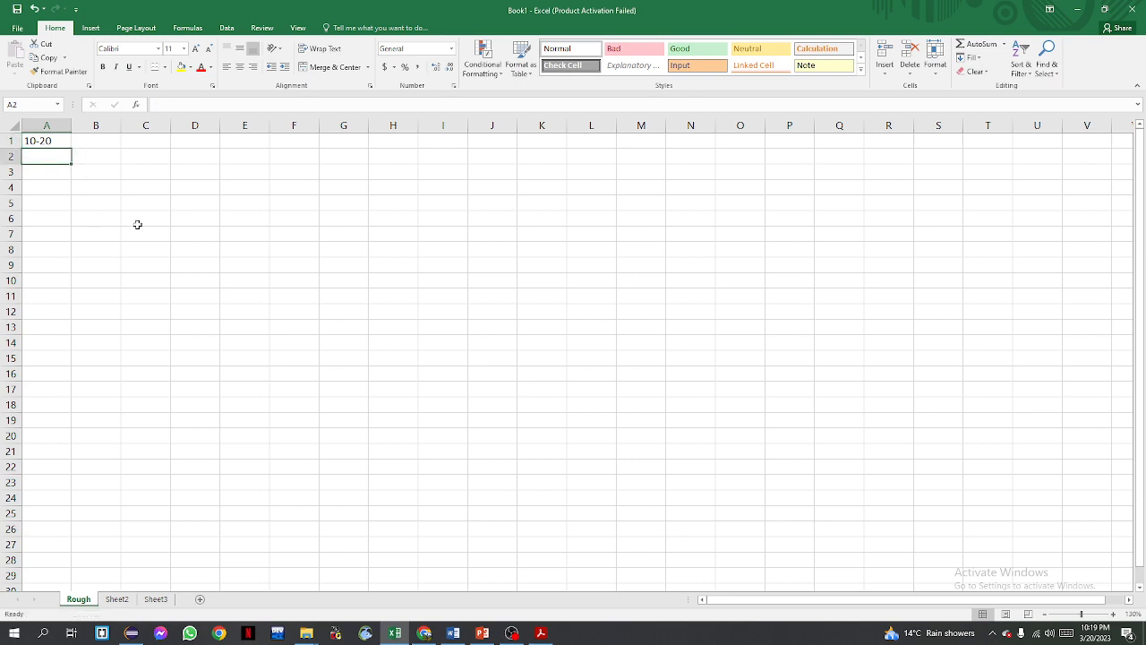
{"action": "type", "text": "1"}
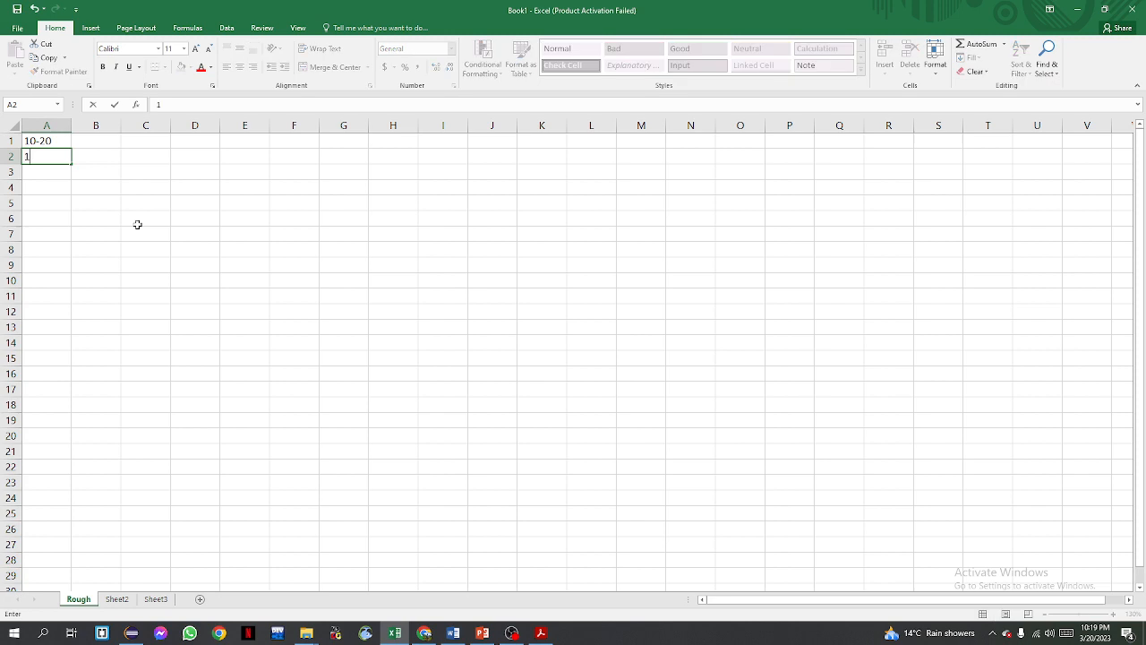
{"action": "key", "text": "BackSpace"}
{"action": "type", "text": "20"}
{"action": "key", "text": "BackSpace"}
{"action": "key", "text": "BackSpace"}
{"action": "type", "text": "'20-30"}
{"action": "key", "text": "Return"}
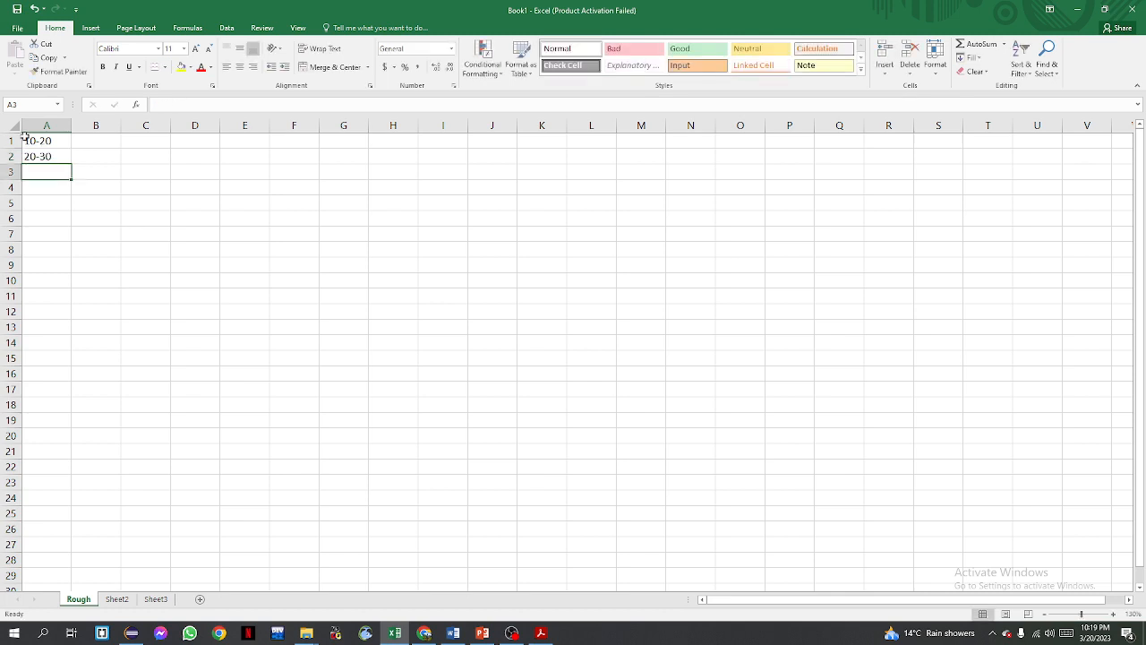
Autofill the 10-20, 20-30 pattern down to A12, then clear cells A3 to A12
{"action": "mouse_move", "coordinate": [37, 138]}
{"action": "left_mouse_down"}
{"action": "mouse_move", "coordinate": [40, 156]}
{"action": "mouse_move", "coordinate": [76, 181]}
{"action": "mouse_move", "coordinate": [72, 317]}
{"action": "left_mouse_up"}
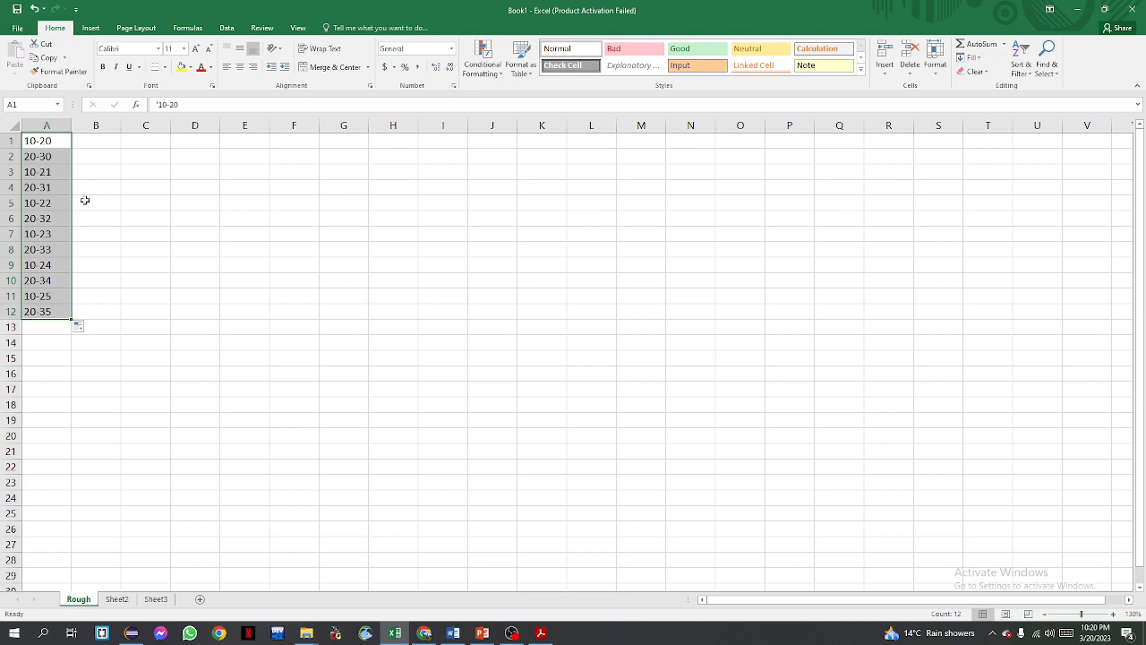
{"action": "left_click", "coordinate": [41, 316]}
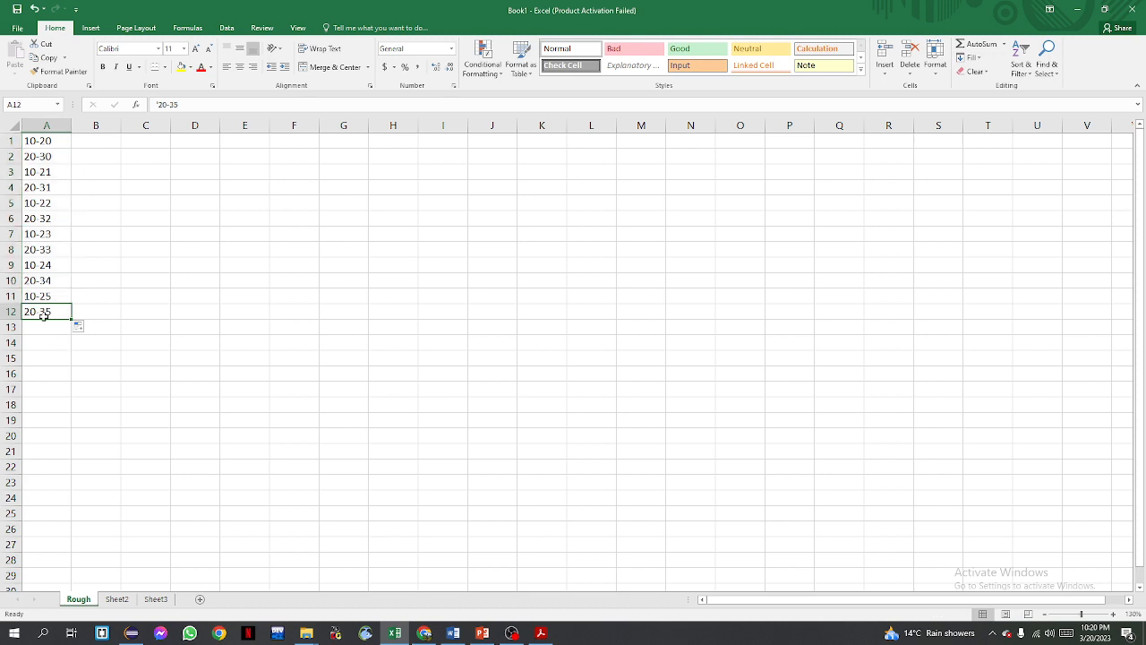
{"action": "left_click_drag", "start_coordinate": [51, 292], "coordinate": [49, 170]}
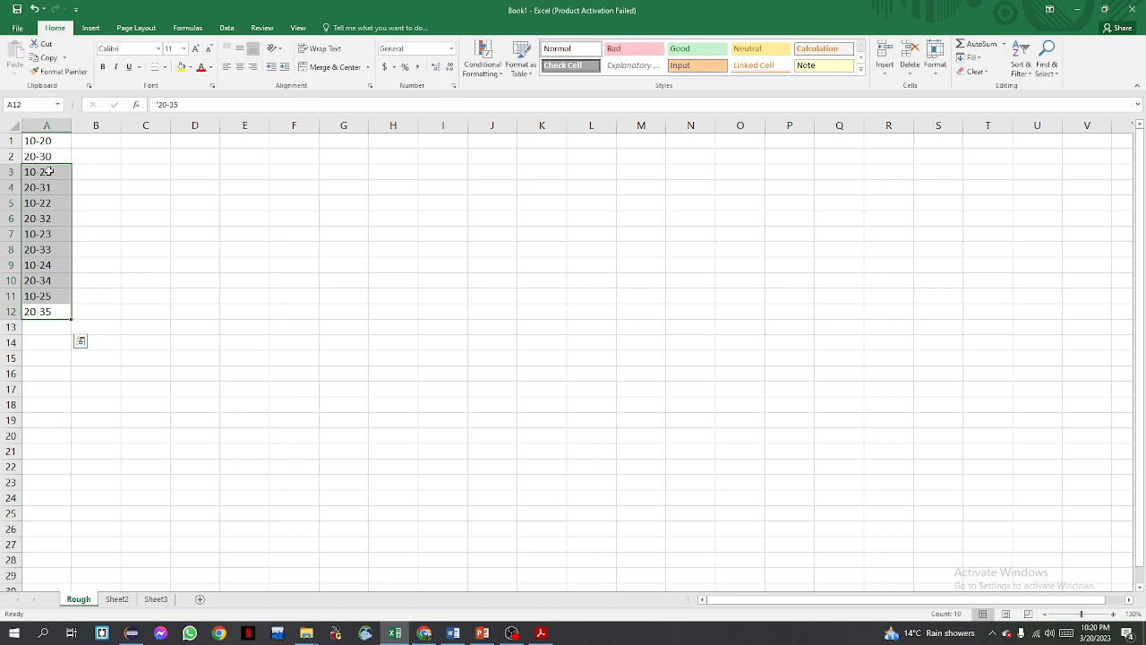
{"action": "key", "text": "Delete"}
{"action": "left_click", "coordinate": [49, 170]}
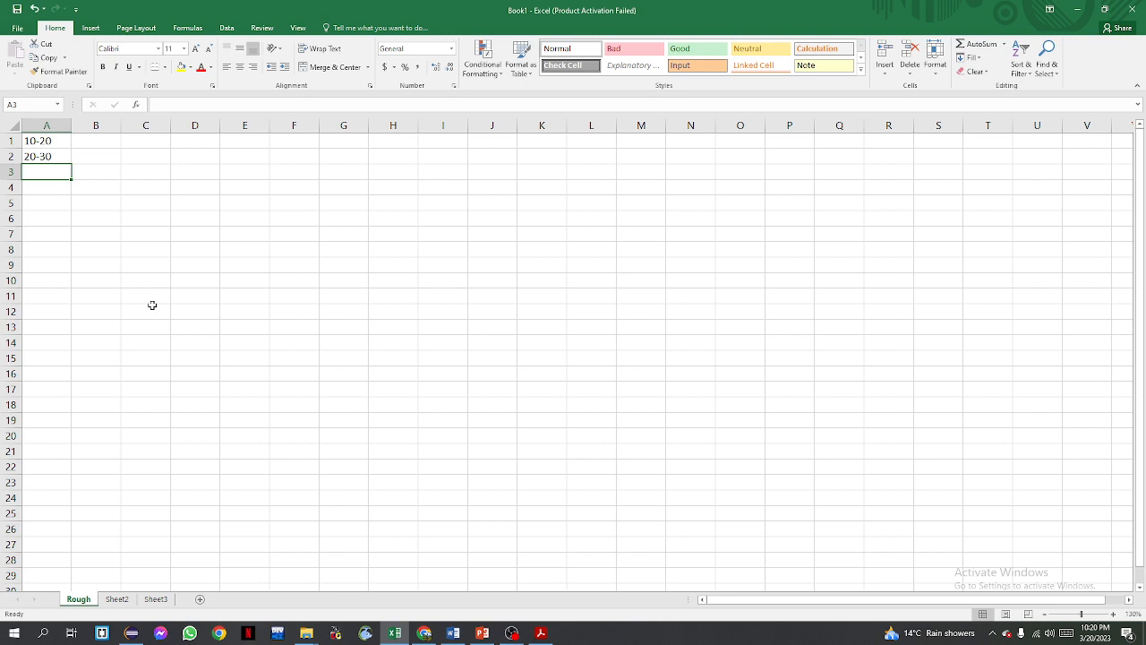
Enter '30-40 as text in cell A3, then clear the range A1:A3
{"action": "type", "text": "'"}
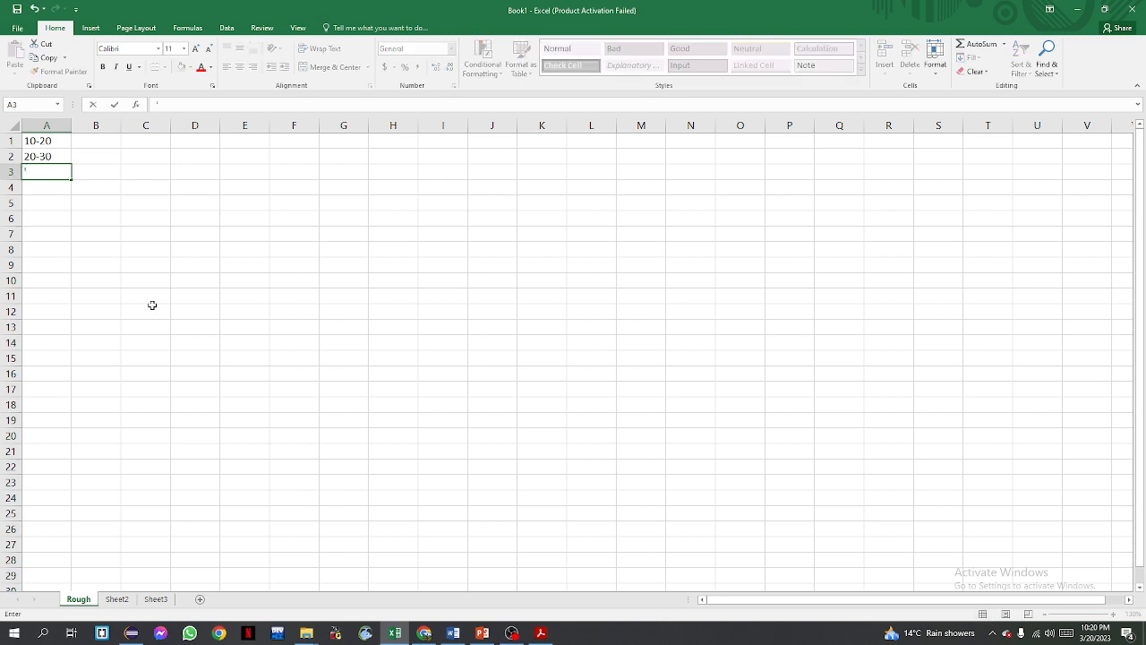
{"action": "type", "text": "30-40"}
{"action": "key", "text": "Return"}
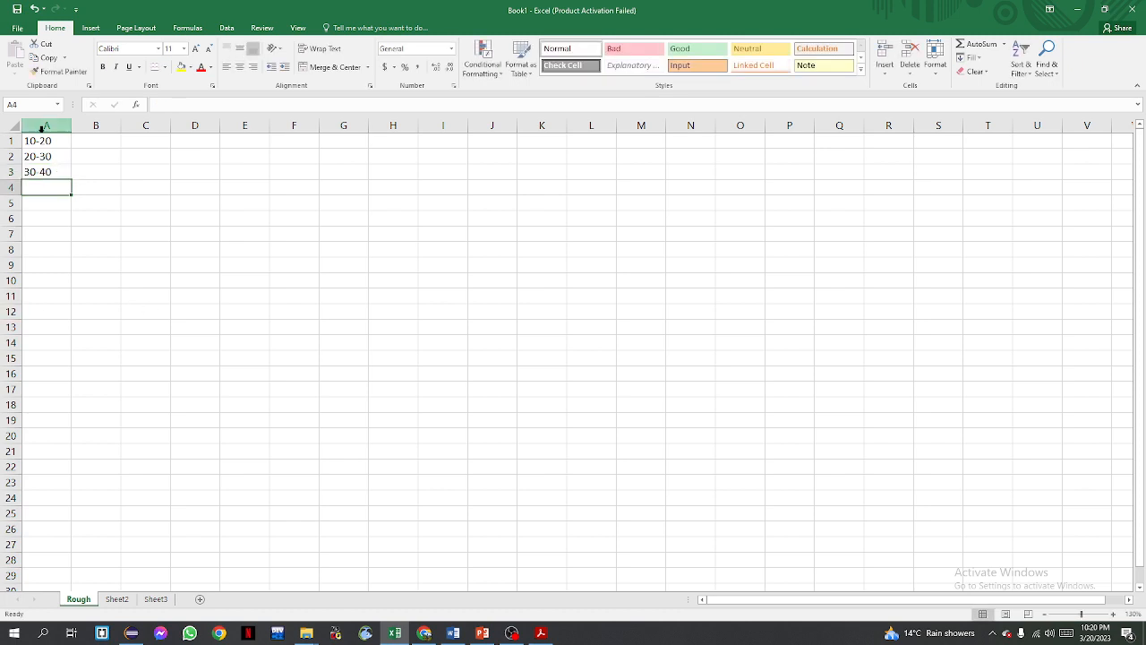
{"action": "left_click_drag", "start_coordinate": [43, 141], "coordinate": [46, 175]}
{"action": "key", "text": "Delete"}
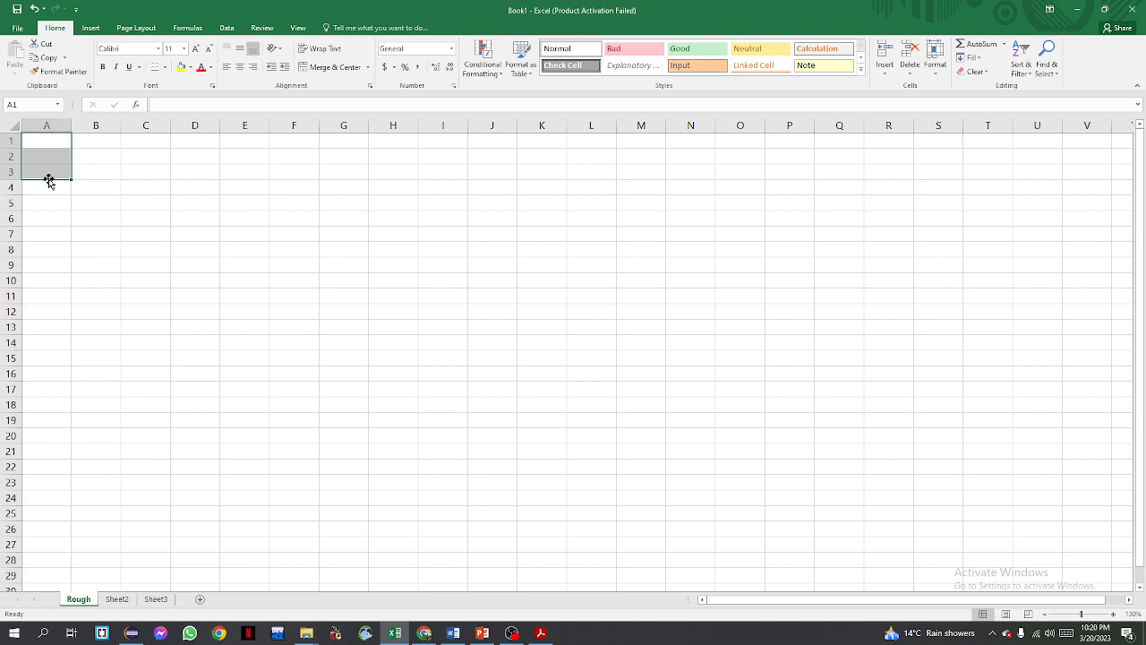
Enter the column headers X, Y, X+Y, X-Y, X*Y and X/Y across cells A1 to F1
{"action": "left_click", "coordinate": [51, 143]}
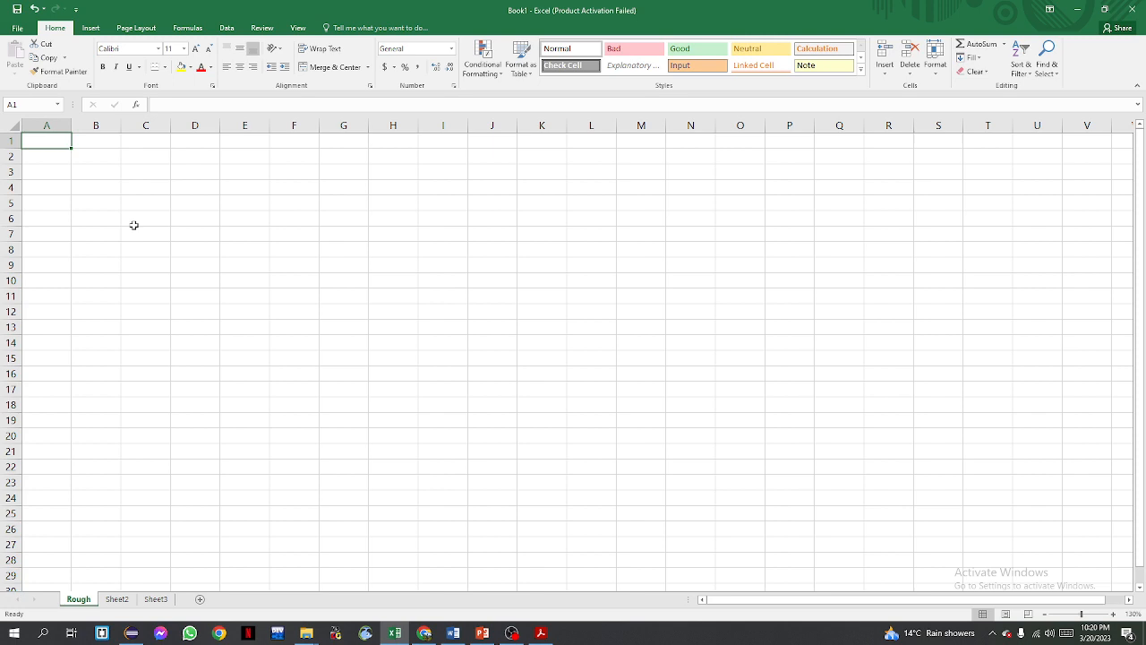
{"action": "type", "text": "X"}
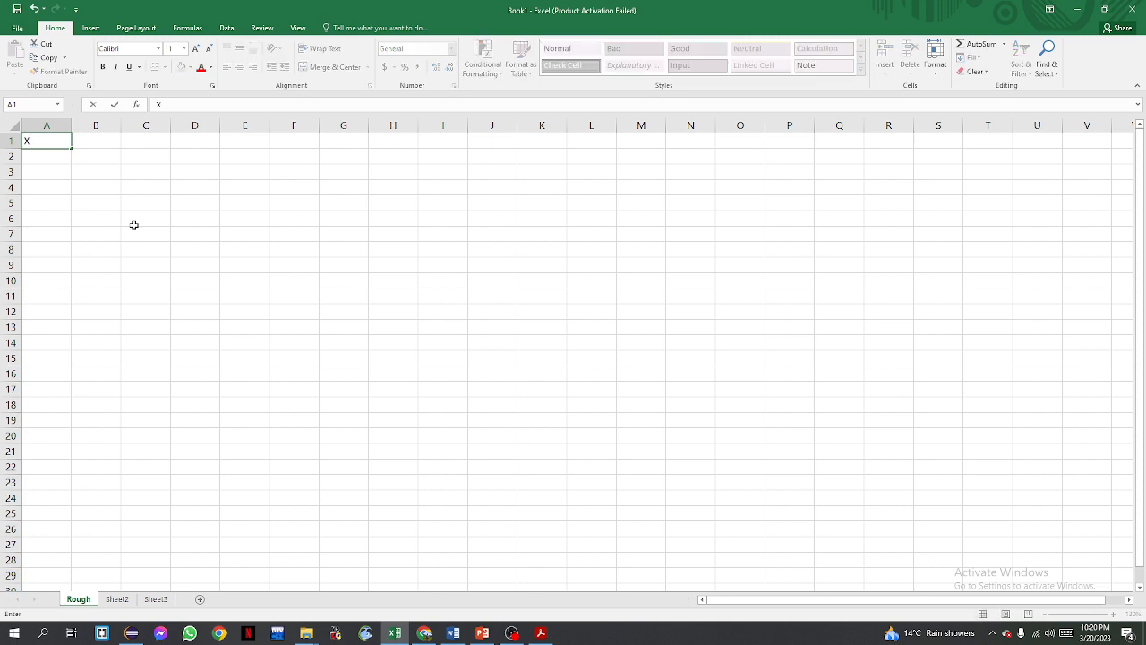
{"action": "key", "text": "Tab"}
{"action": "type", "text": "Y"}
{"action": "key", "text": "Tab"}
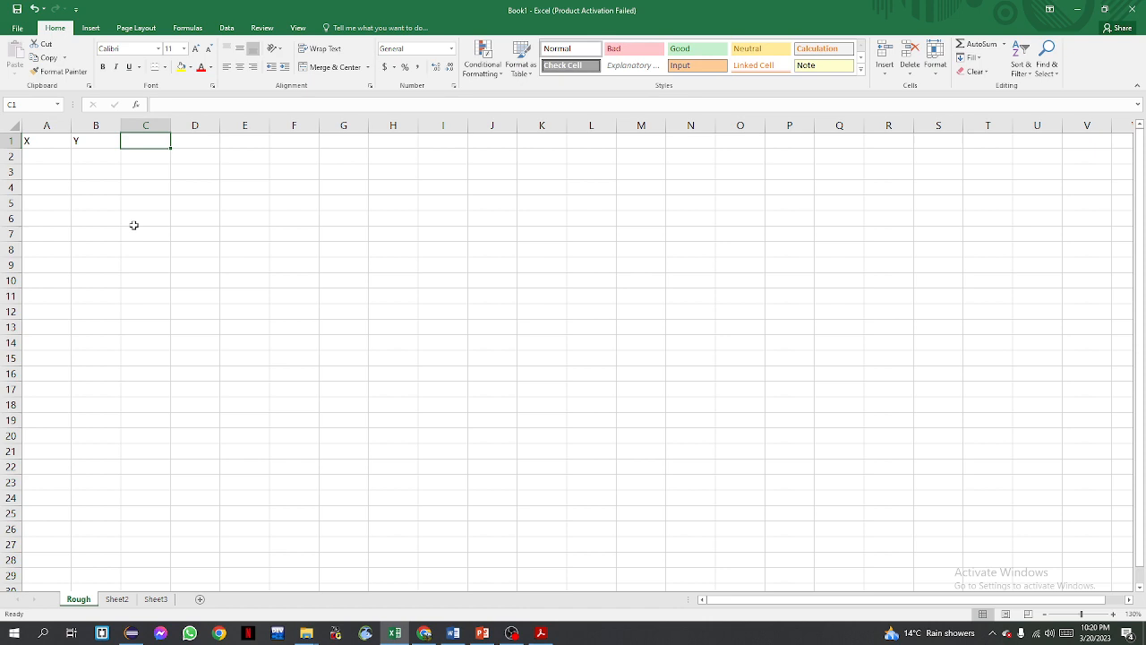
{"action": "type", "text": "X+Y"}
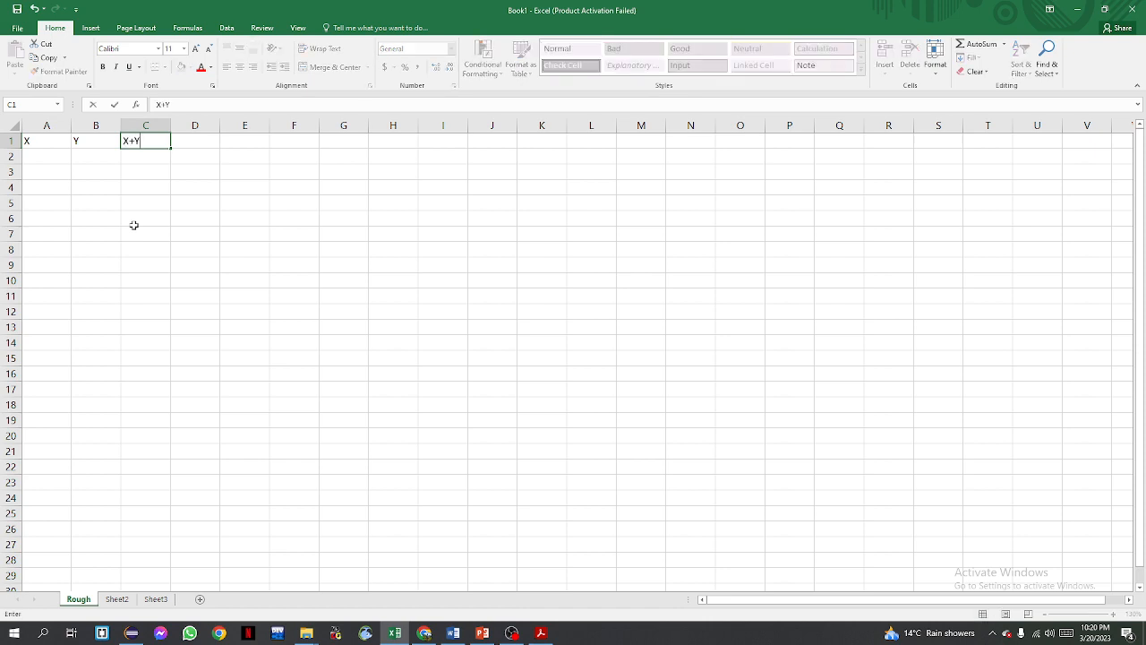
{"action": "key", "text": "Tab"}
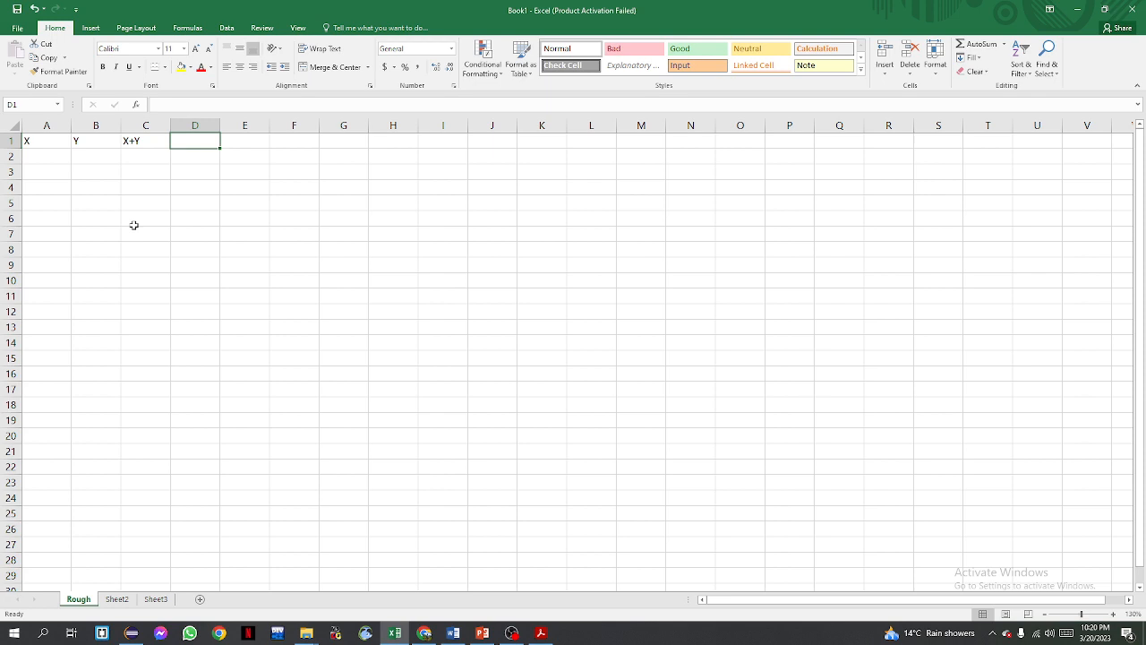
{"action": "type", "text": "X"}
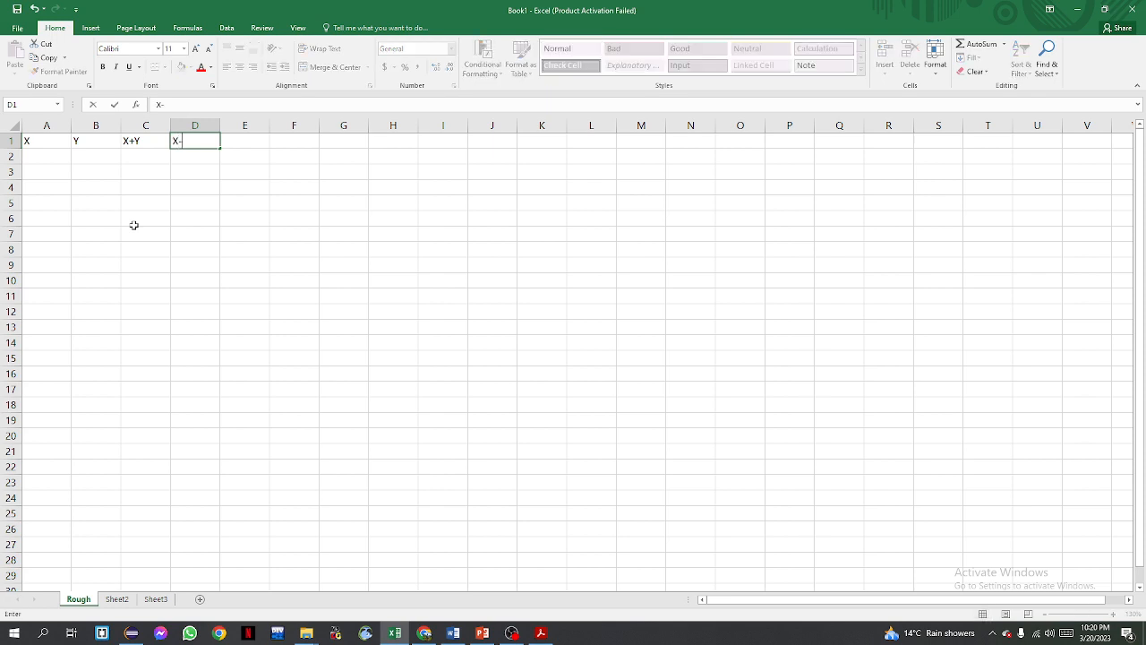
{"action": "type", "text": "-Y"}
{"action": "key", "text": "Tab"}
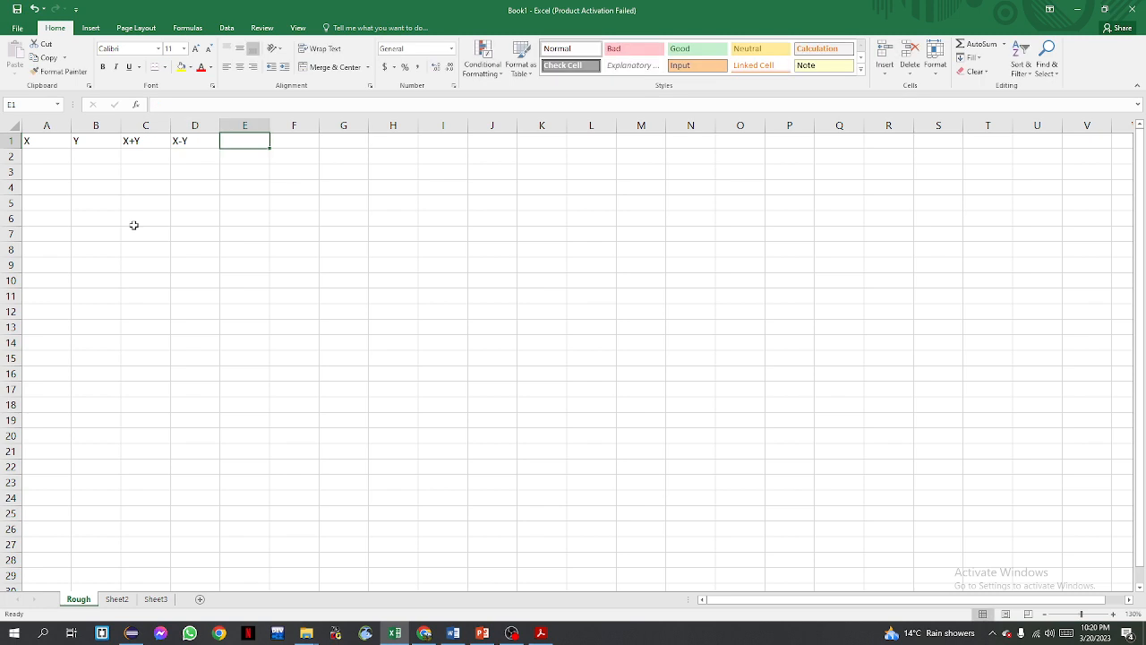
{"action": "type", "text": "X"}
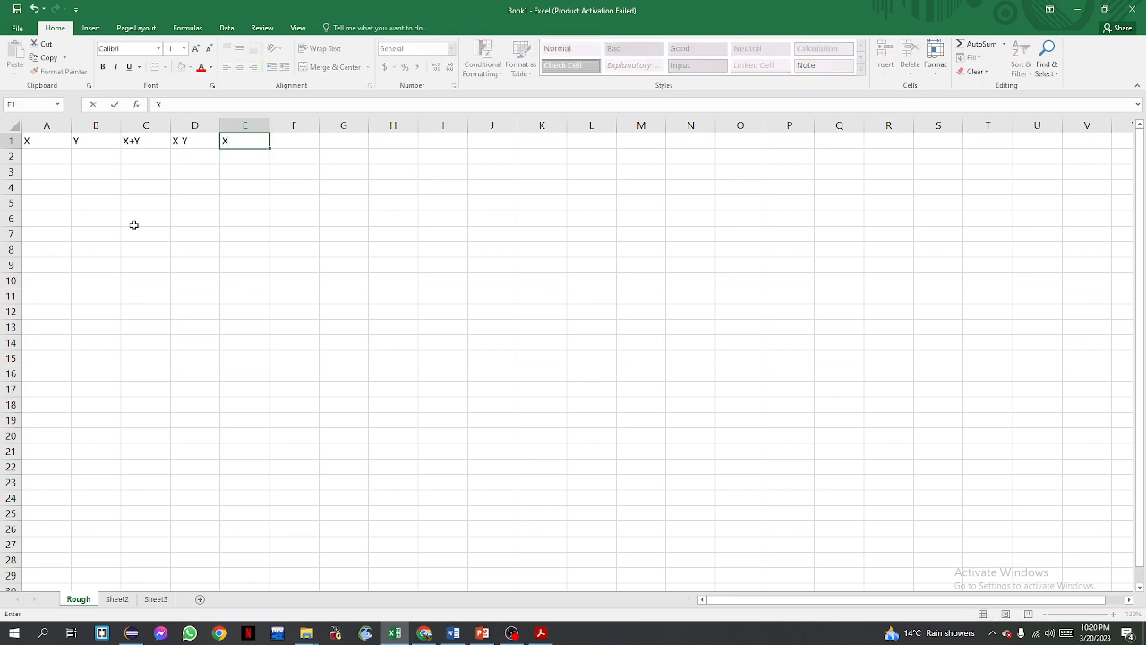
{"action": "type", "text": "*Y"}
{"action": "key", "text": "Tab"}
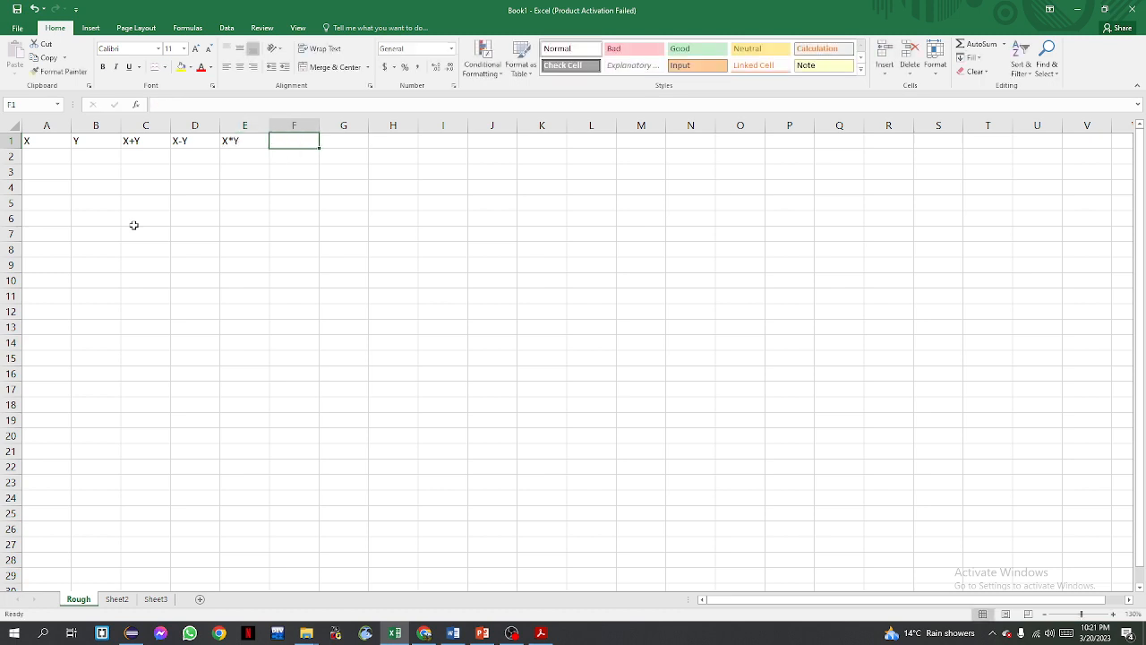
{"action": "type", "text": "X"}
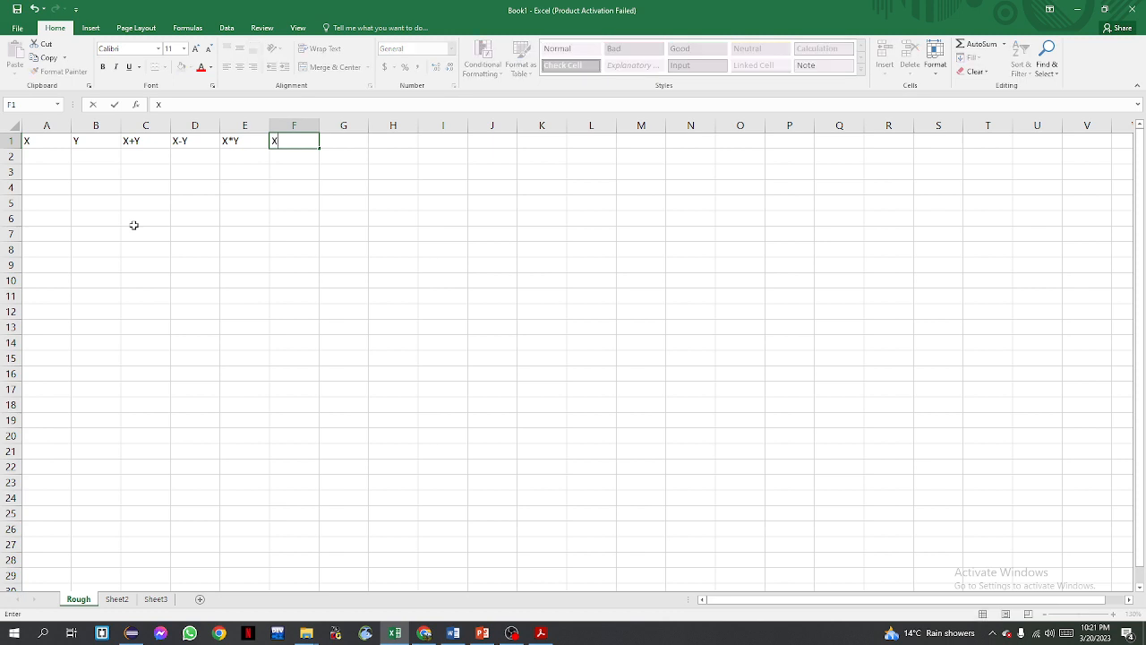
{"action": "type", "text": "/Y"}
{"action": "key", "text": "Return"}
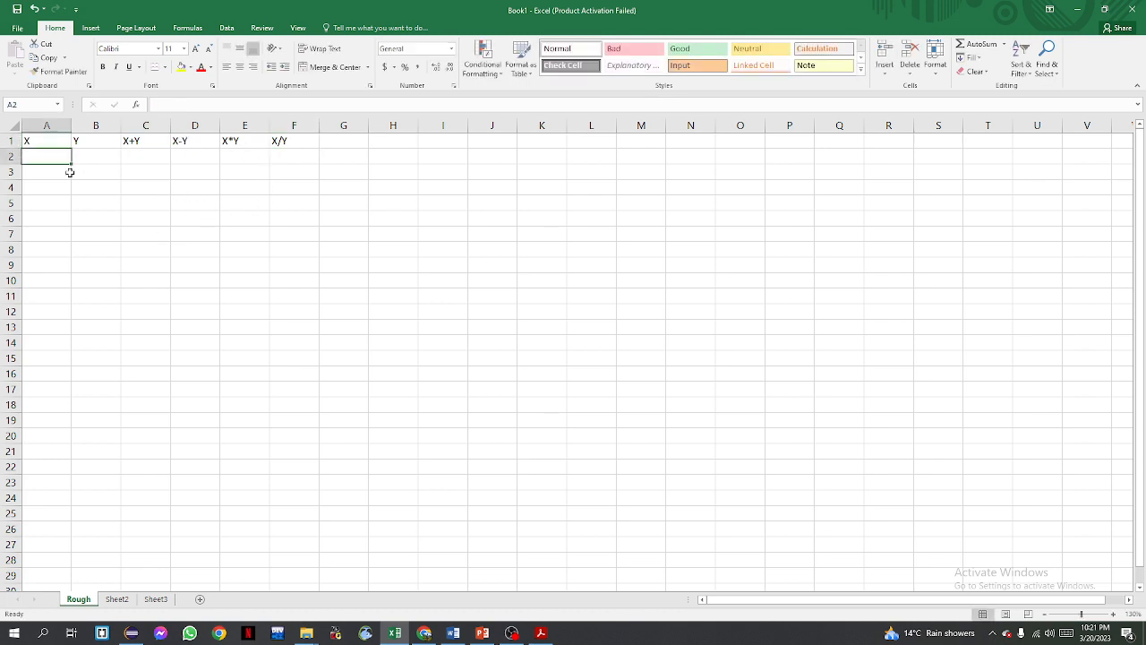
Enter the X values 20, 35, 26, 52, 65, 52, 52 and 42 down cells A2 to A9
{"action": "mouse_move", "coordinate": [38, 155]}
{"action": "left_mouse_down"}
{"action": "mouse_move", "coordinate": [72, 154]}
{"action": "mouse_move", "coordinate": [90, 176]}
{"action": "mouse_move", "coordinate": [74, 273]}
{"action": "mouse_move", "coordinate": [39, 243]}
{"action": "mouse_move", "coordinate": [40, 157]}
{"action": "left_mouse_up"}
{"action": "type", "text": "20"}
{"action": "key", "text": "Return"}
{"action": "type", "text": "35"}
{"action": "key", "text": "Return"}
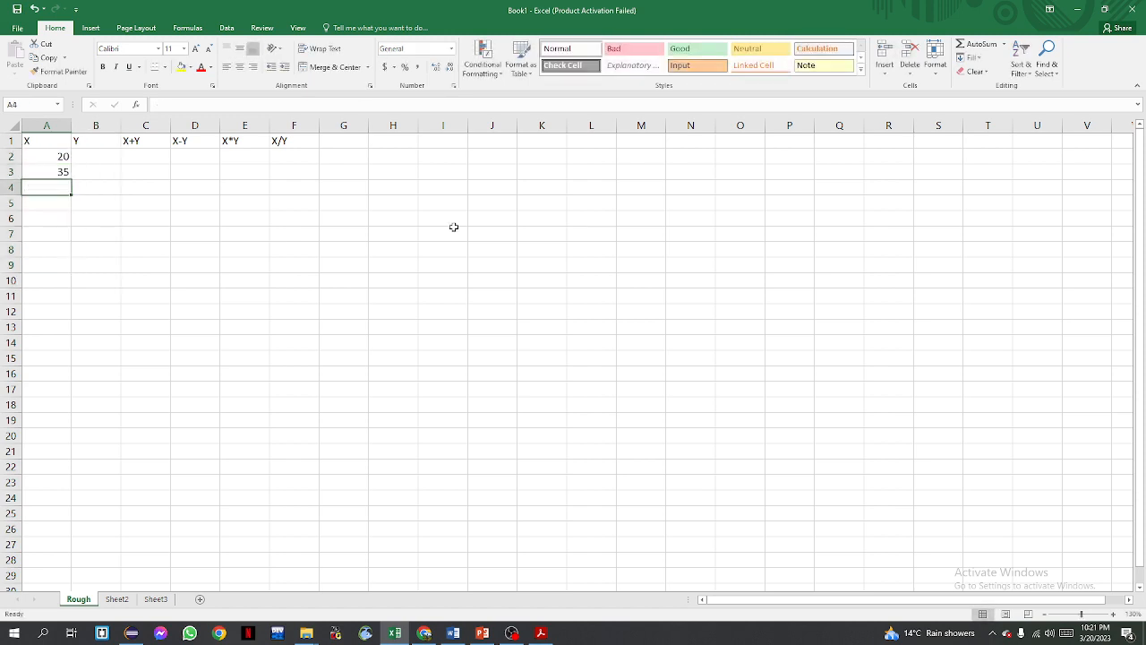
{"action": "type", "text": "26"}
{"action": "key", "text": "Return"}
{"action": "type", "text": "52"}
{"action": "key", "text": "Return"}
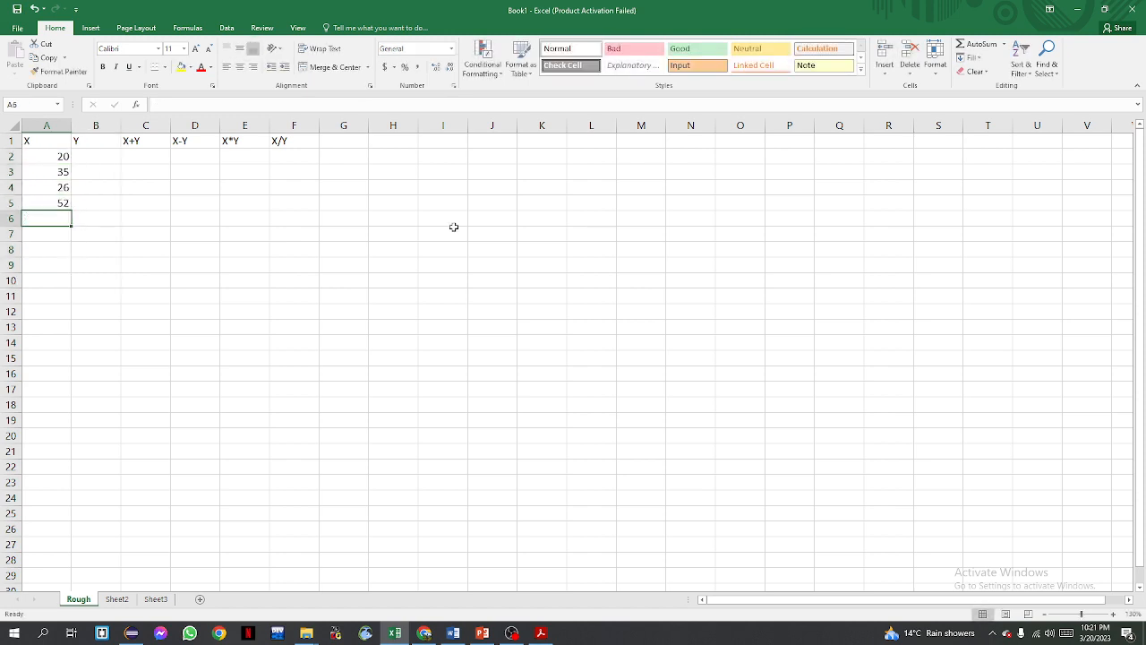
{"action": "type", "text": "65"}
{"action": "key", "text": "Return"}
{"action": "type", "text": "52"}
{"action": "key", "text": "Return"}
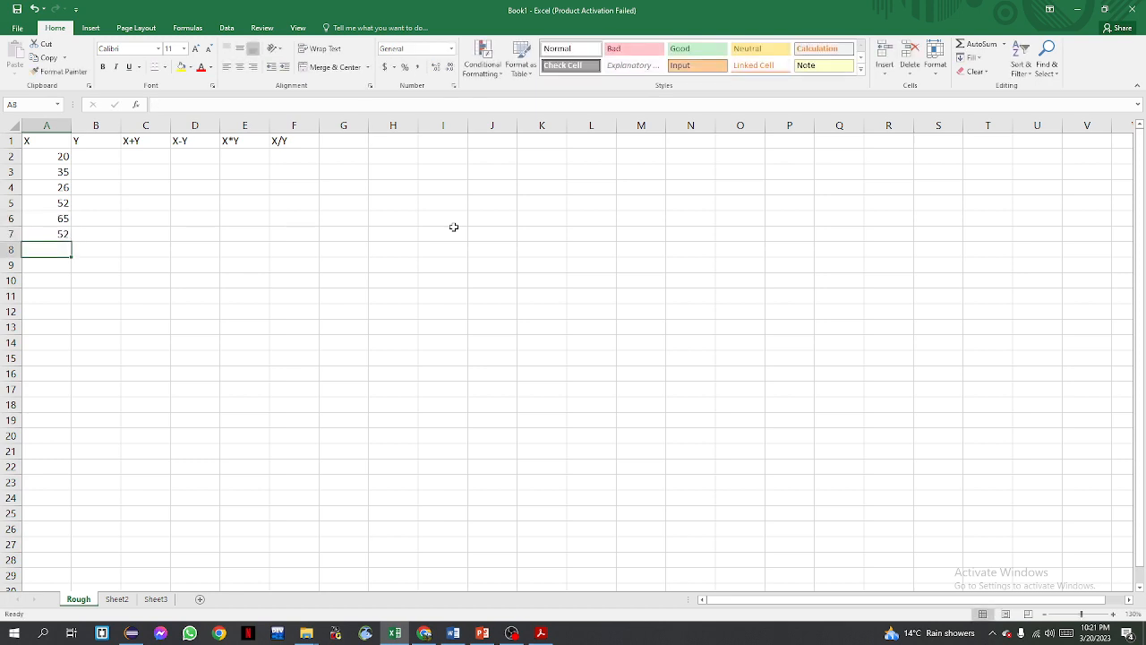
{"action": "type", "text": "52"}
{"action": "key", "text": "Return"}
{"action": "type", "text": "42"}
{"action": "key", "text": "Return"}
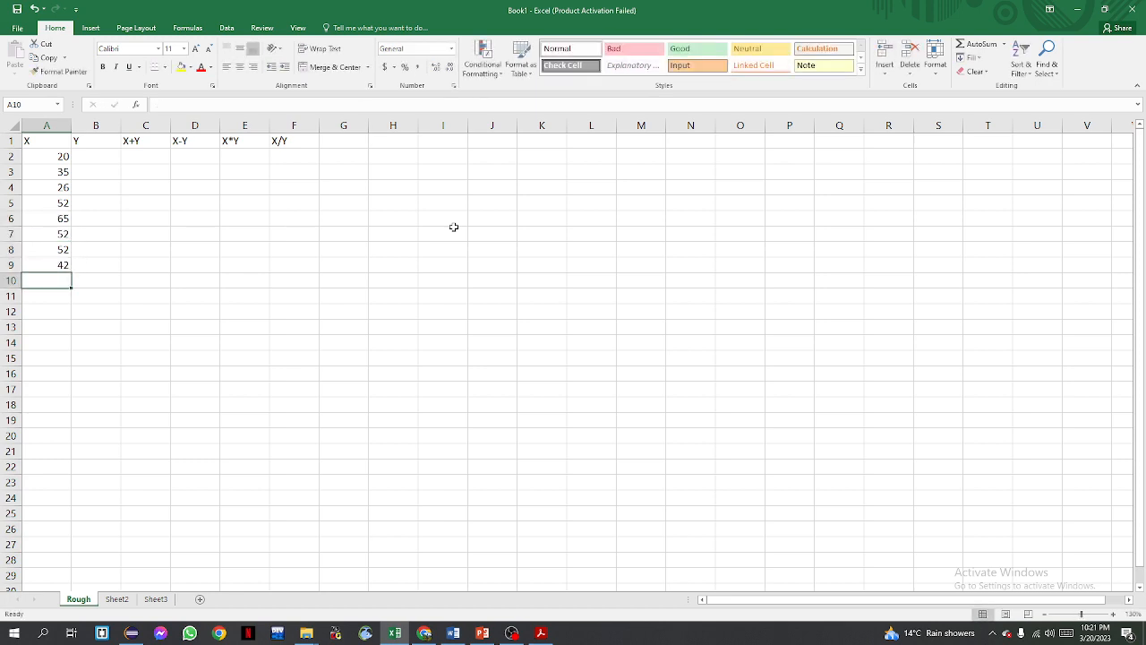
Enter the Y values 35, 62, 42, 25, 35, 25, 92 and 35 down cells B2 to B9
{"action": "left_click", "coordinate": [106, 159]}
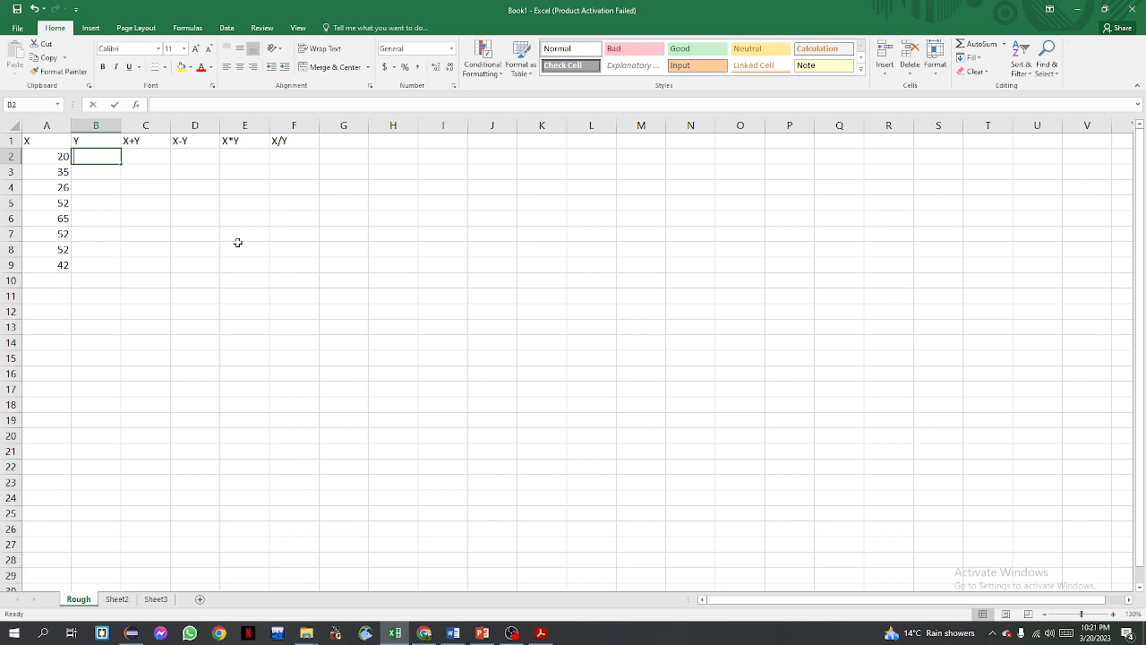
{"action": "type", "text": "35"}
{"action": "key", "text": "Return"}
{"action": "type", "text": "62"}
{"action": "key", "text": "Return"}
{"action": "type", "text": "42"}
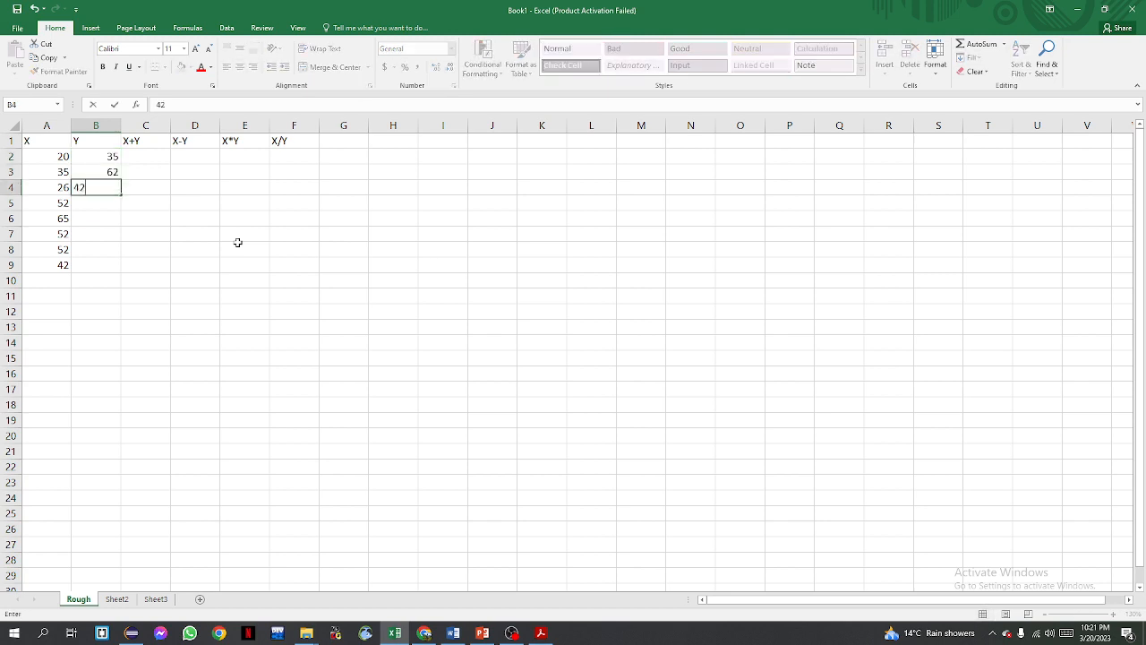
{"action": "key", "text": "Return"}
{"action": "type", "text": "25"}
{"action": "key", "text": "Return"}
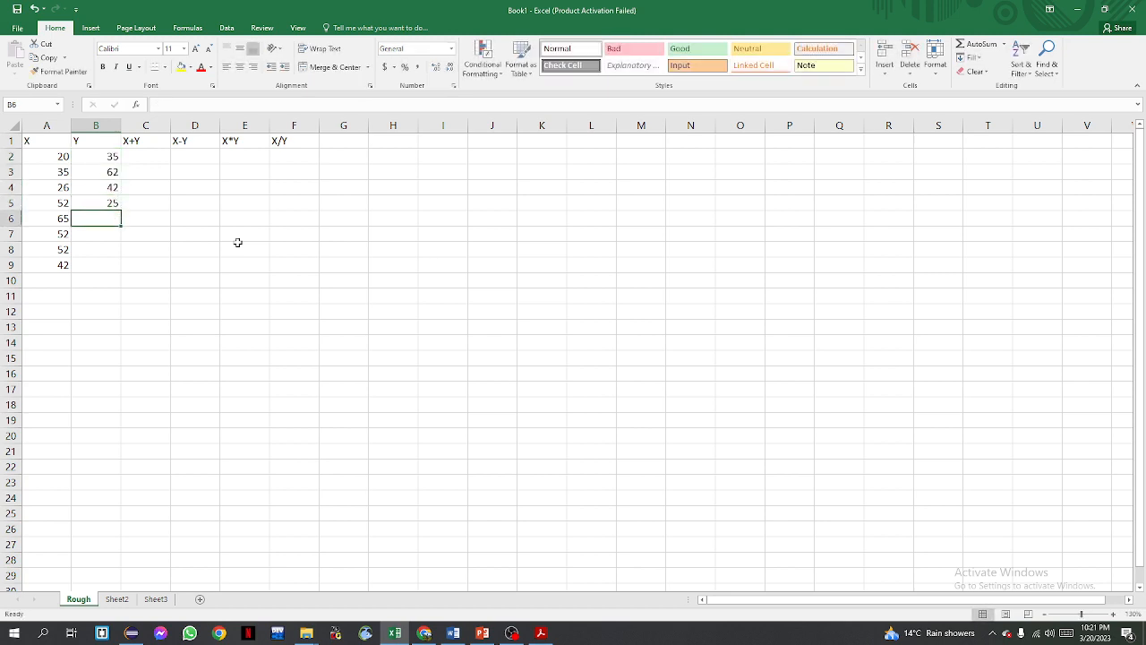
{"action": "type", "text": "35"}
{"action": "key", "text": "Return"}
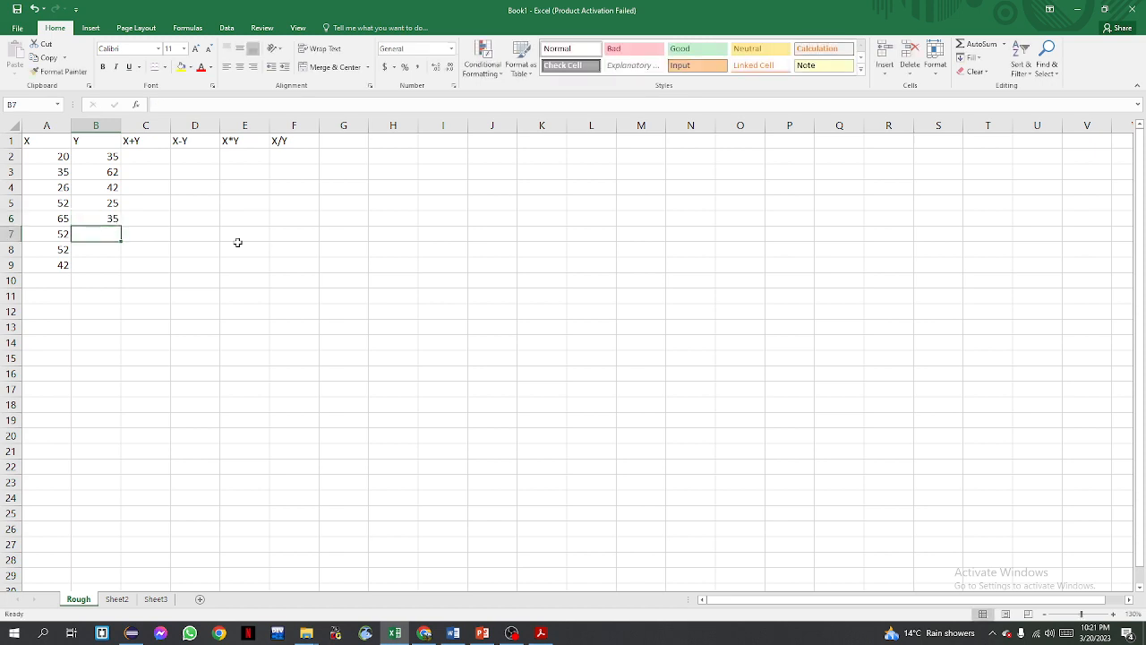
{"action": "type", "text": "25"}
{"action": "key", "text": "Return"}
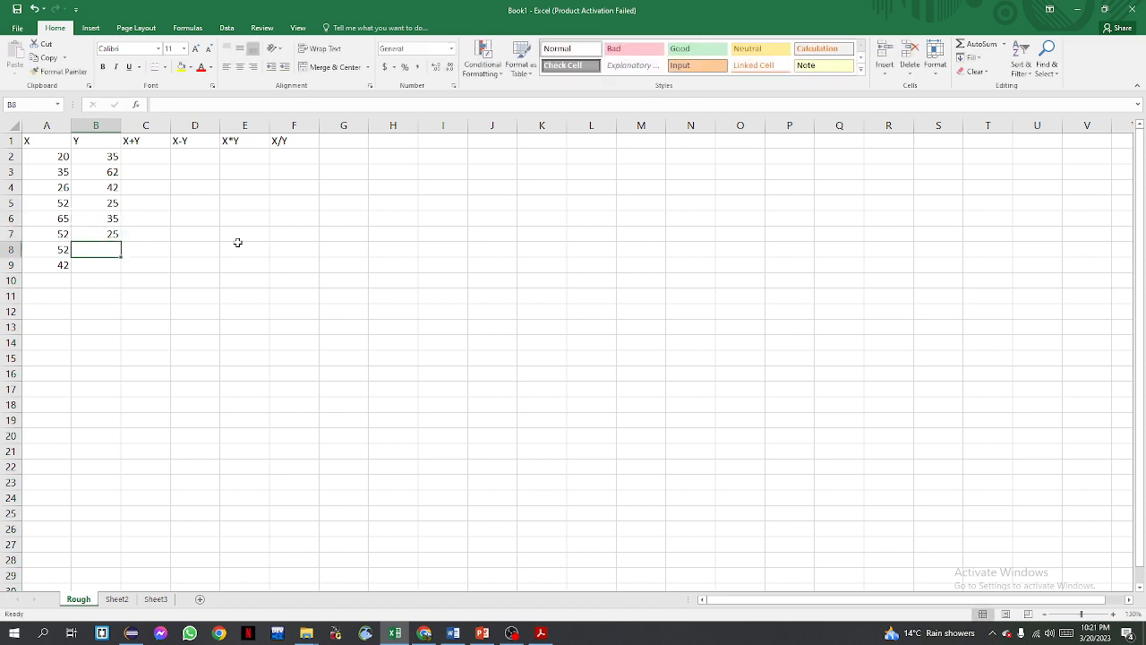
{"action": "type", "text": "92"}
{"action": "key", "text": "Return"}
{"action": "type", "text": "35"}
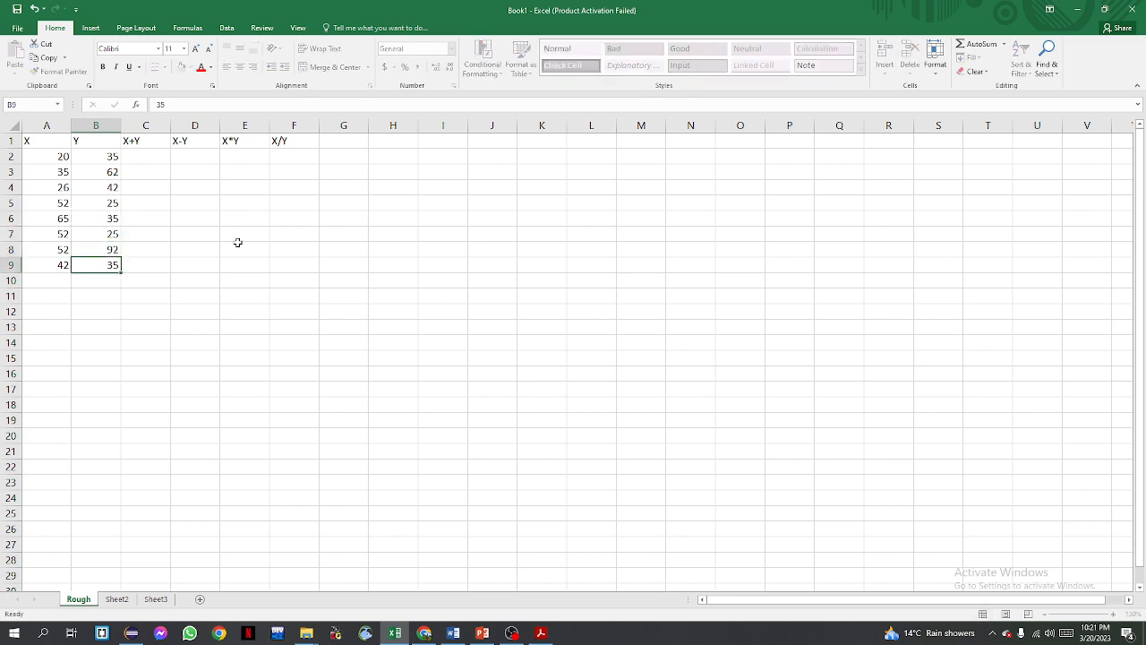
{"action": "key", "text": "Return"}
{"action": "type", "text": "3"}
{"action": "key", "text": "BackSpace"}
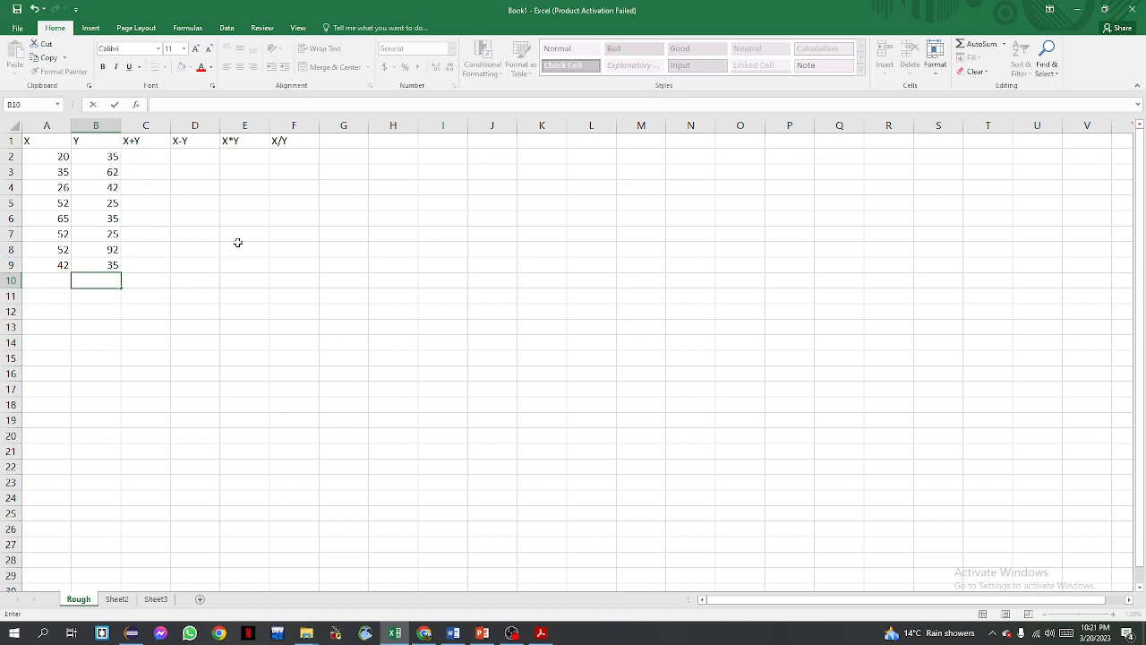
Enter the formula =A2+B2 in cell C2, then clear it
{"action": "left_click", "coordinate": [167, 221]}
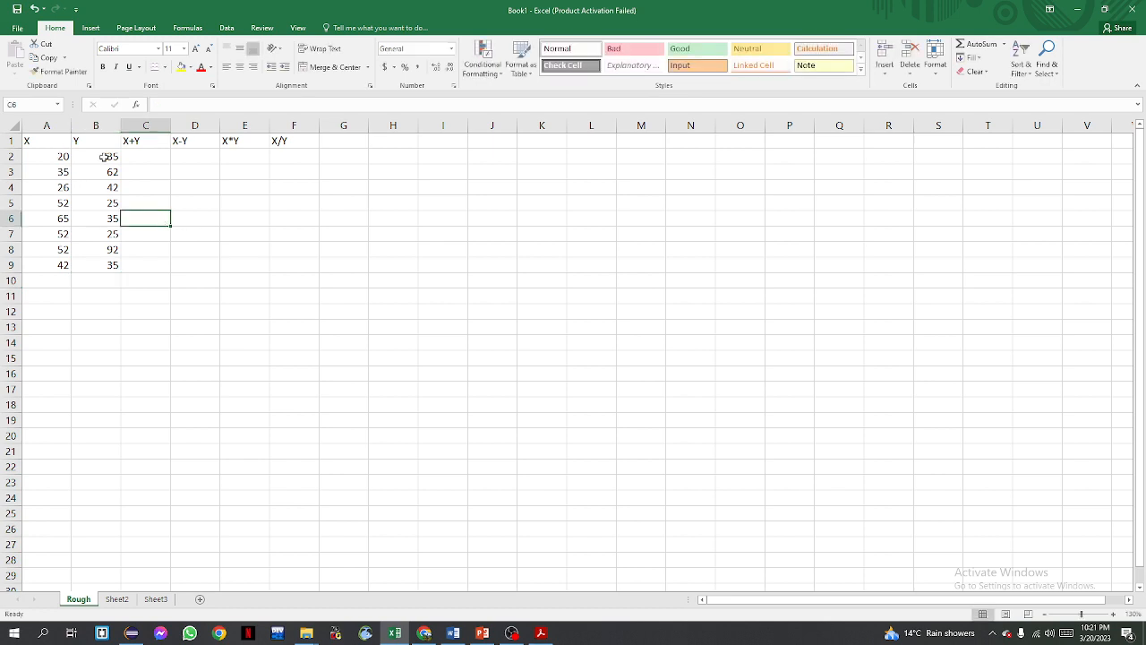
{"action": "left_click", "coordinate": [147, 157]}
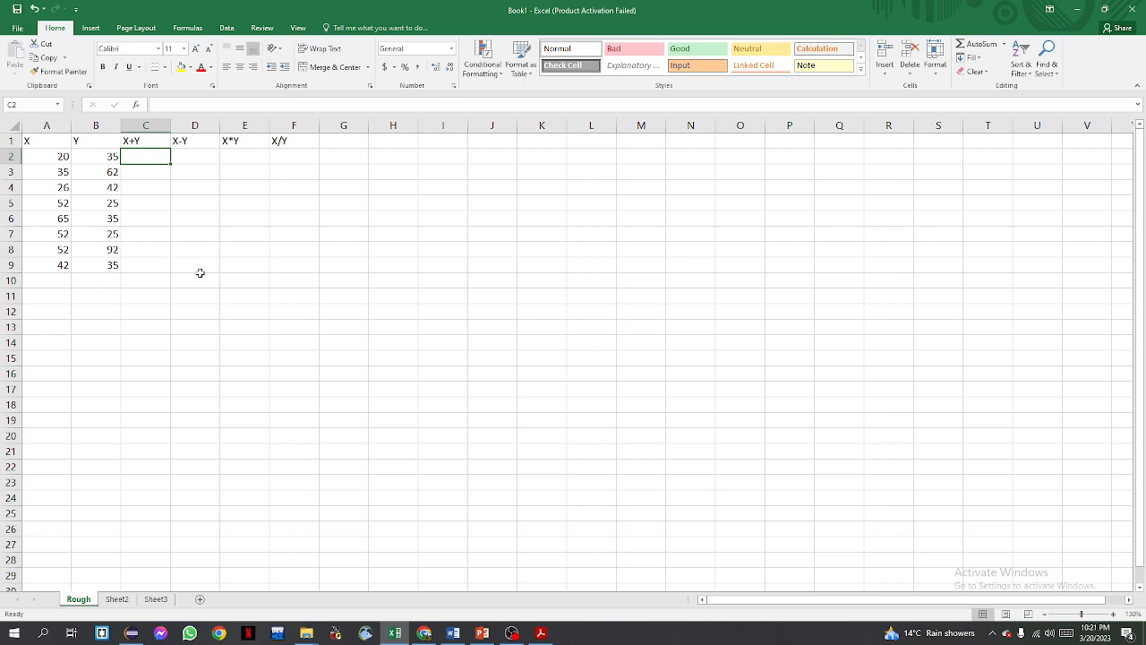
{"action": "type", "text": "=A2+B2"}
{"action": "key", "text": "Return"}
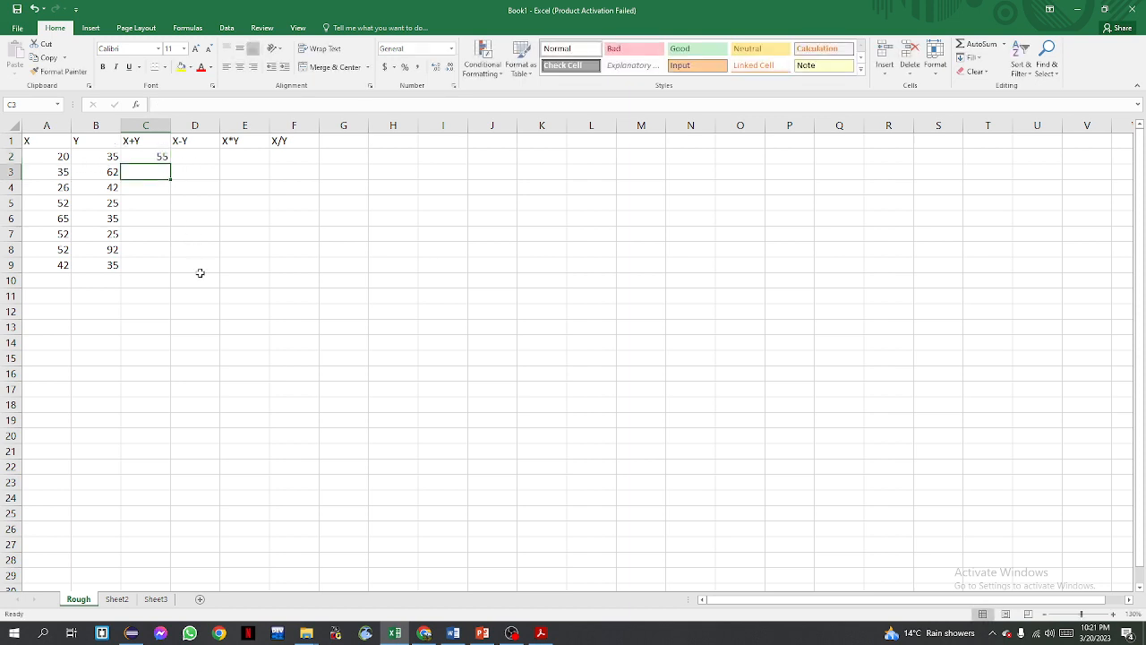
{"action": "key", "text": "Up"}
{"action": "key", "text": "Delete"}
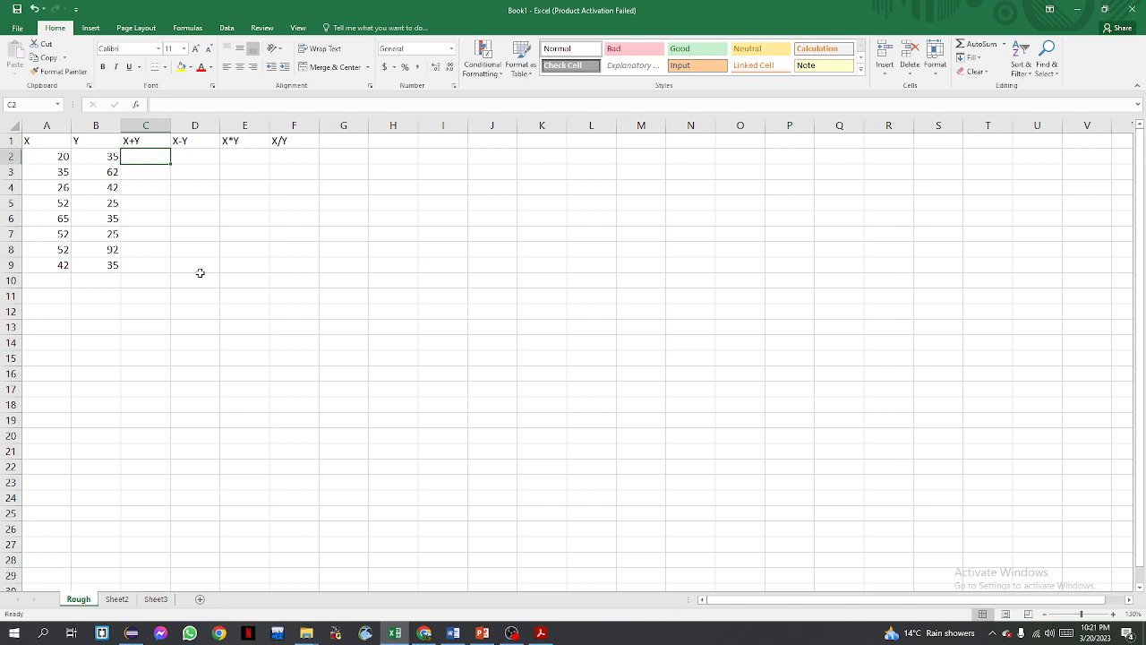
Enter the formula =20+35 in cell C2
{"action": "type", "text": "="}
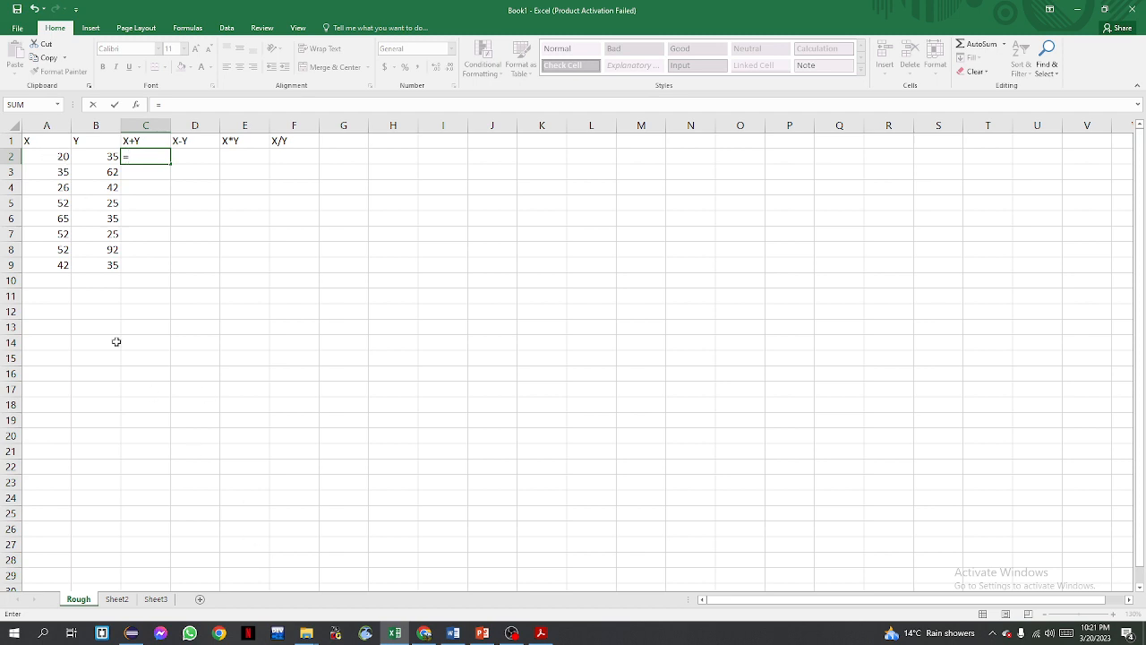
{"action": "type", "text": "20+35"}
{"action": "key", "text": "Return"}
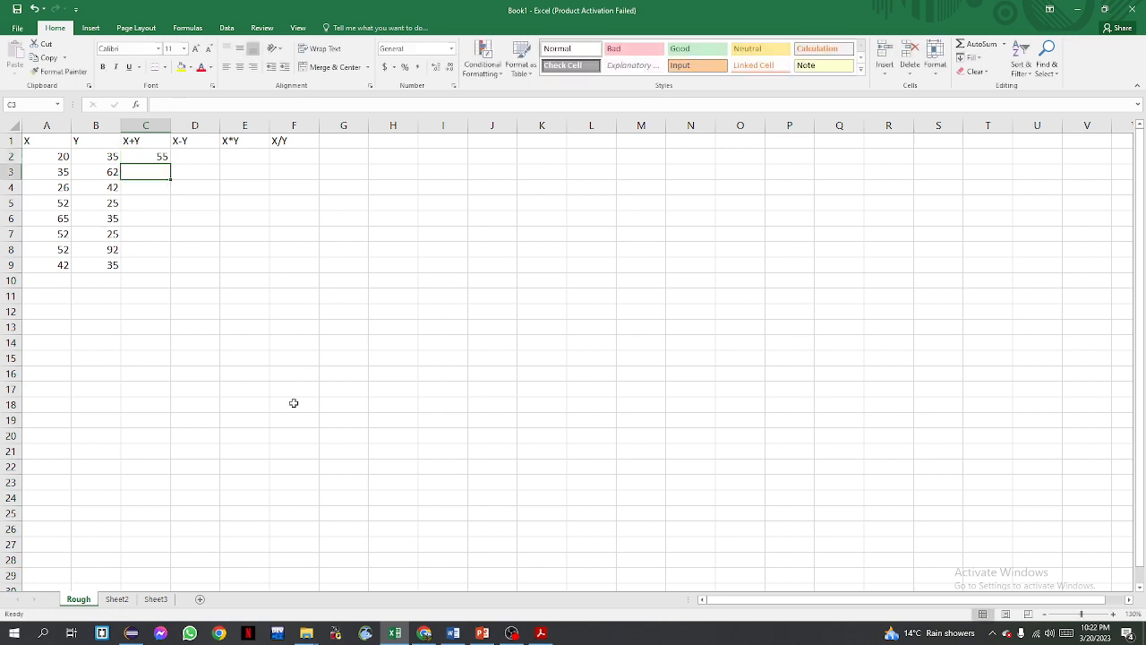
{"action": "left_click", "coordinate": [161, 156]}
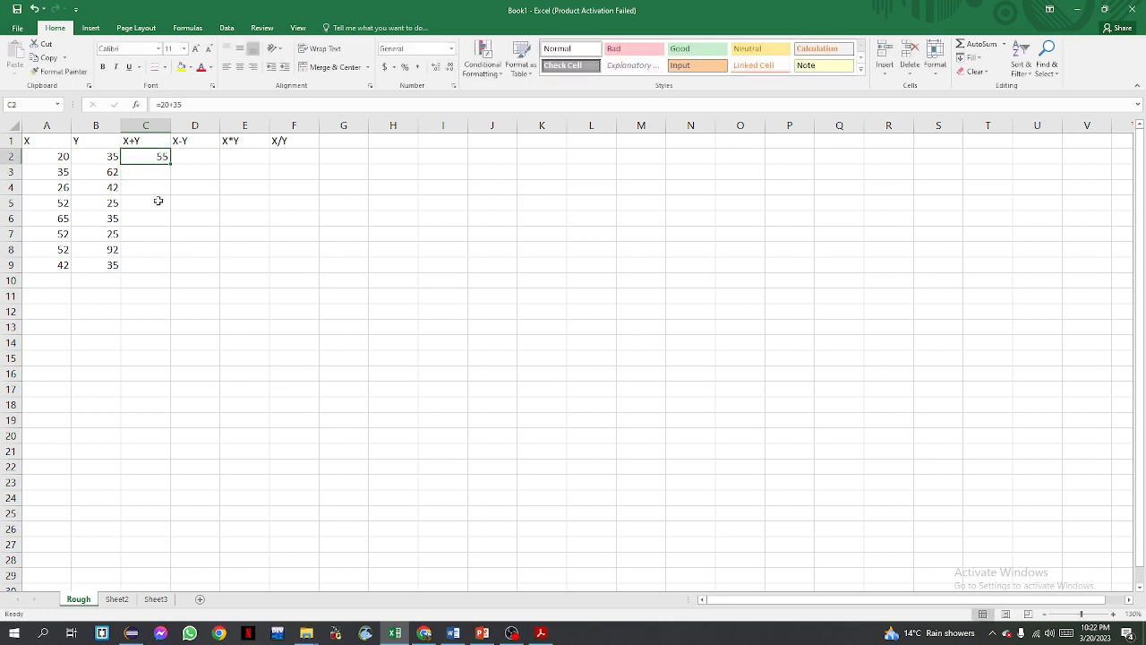
{"action": "key", "text": "F2"}
{"action": "key", "text": "BackSpace"}
{"action": "key", "text": "BackSpace"}
{"action": "key", "text": "BackSpace"}
{"action": "key", "text": "BackSpace"}
{"action": "key", "text": "BackSpace"}
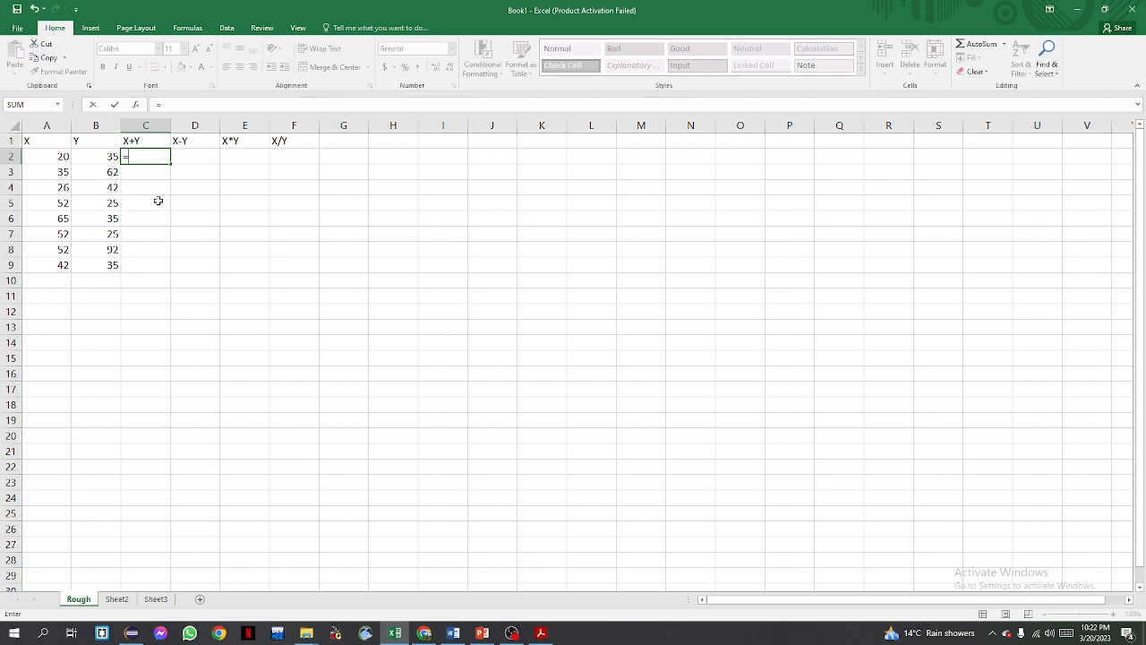
{"action": "key", "text": "Escape"}
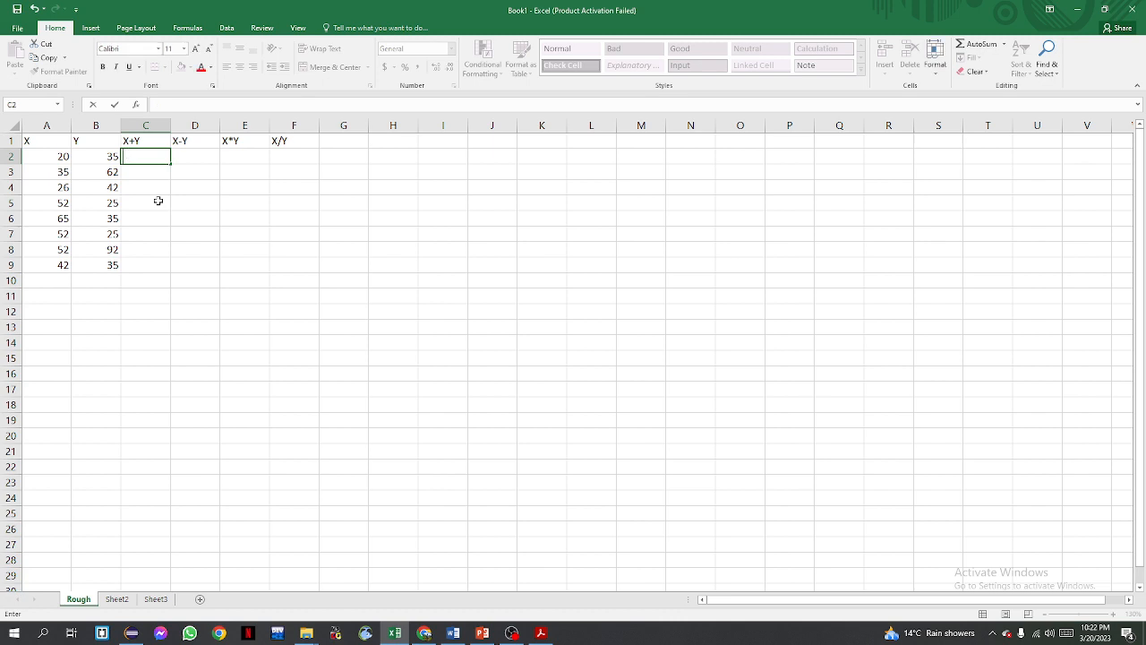
Replace the contents of cell C2 with the plain value 55
{"action": "type", "text": "55"}
{"action": "key", "text": "Return"}
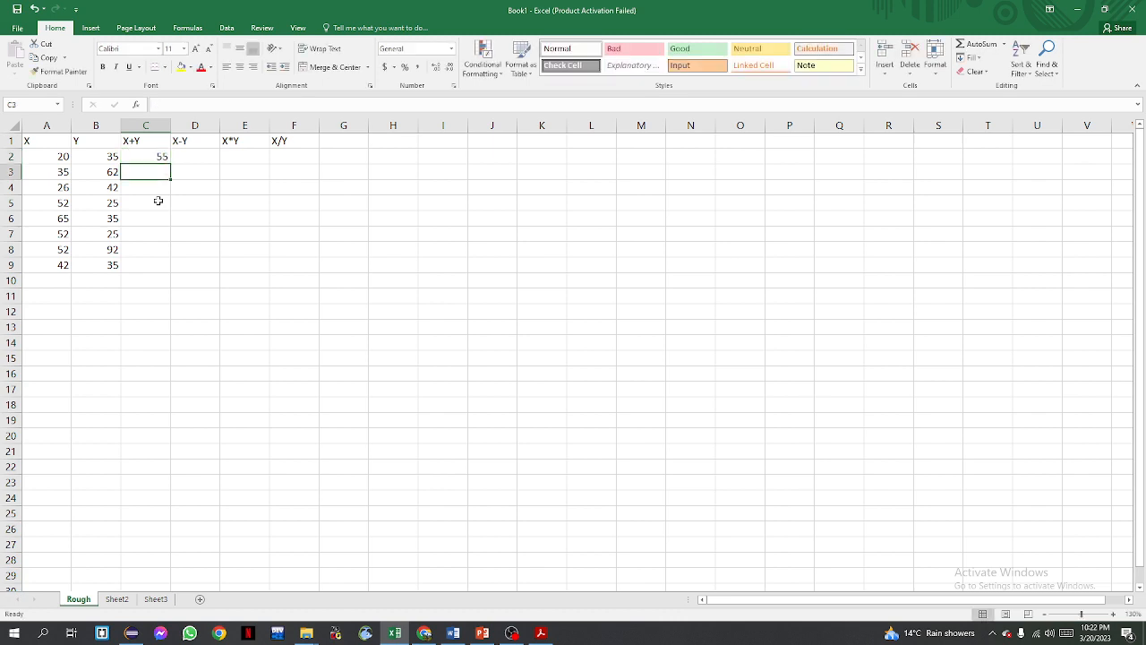
Change the X value in cell A2 to 30
{"action": "left_click", "coordinate": [52, 154]}
{"action": "type", "text": "30"}
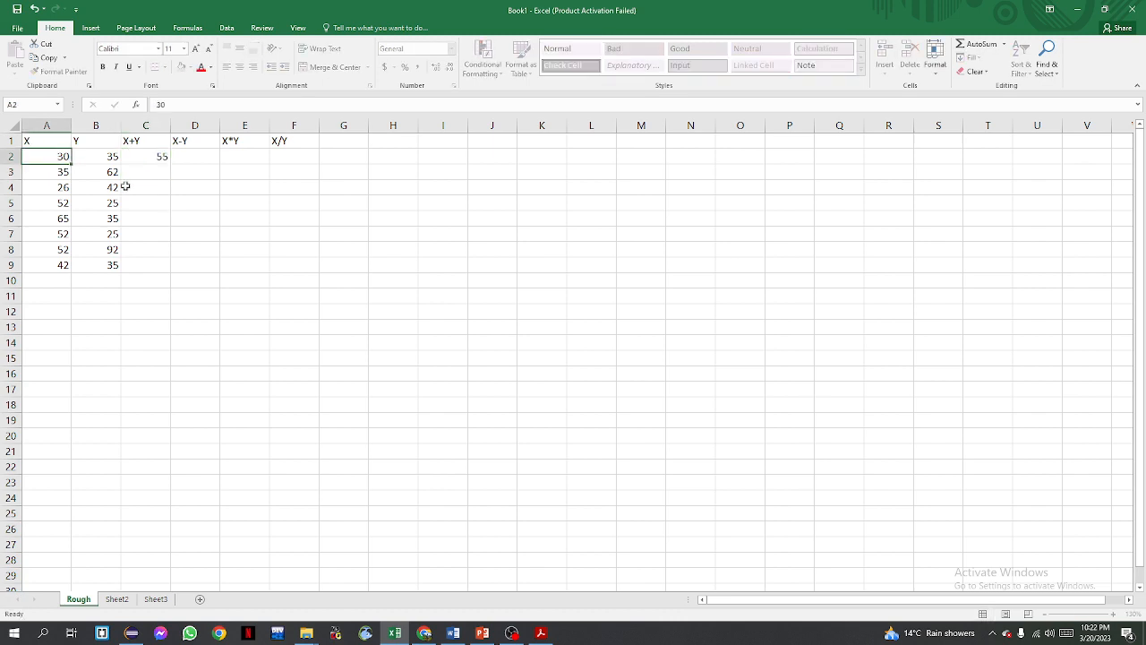
{"action": "key", "text": "Return"}
Overwrite cell C2 with the plain value 65
{"action": "left_click", "coordinate": [153, 155]}
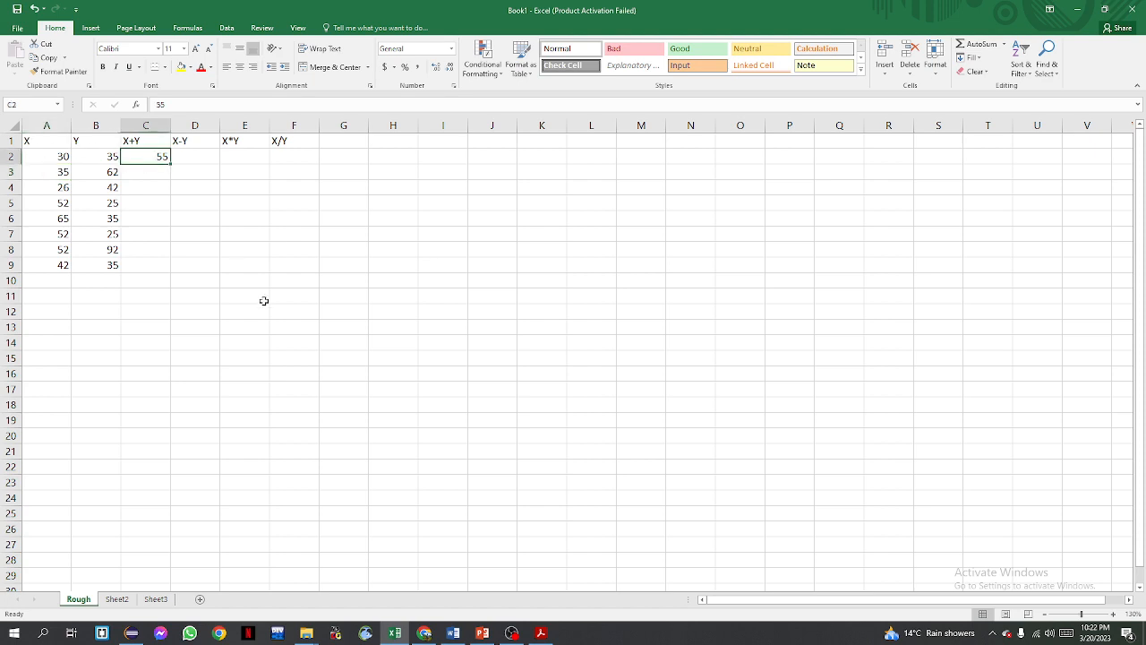
{"action": "type", "text": "65"}
{"action": "key", "text": "Return"}
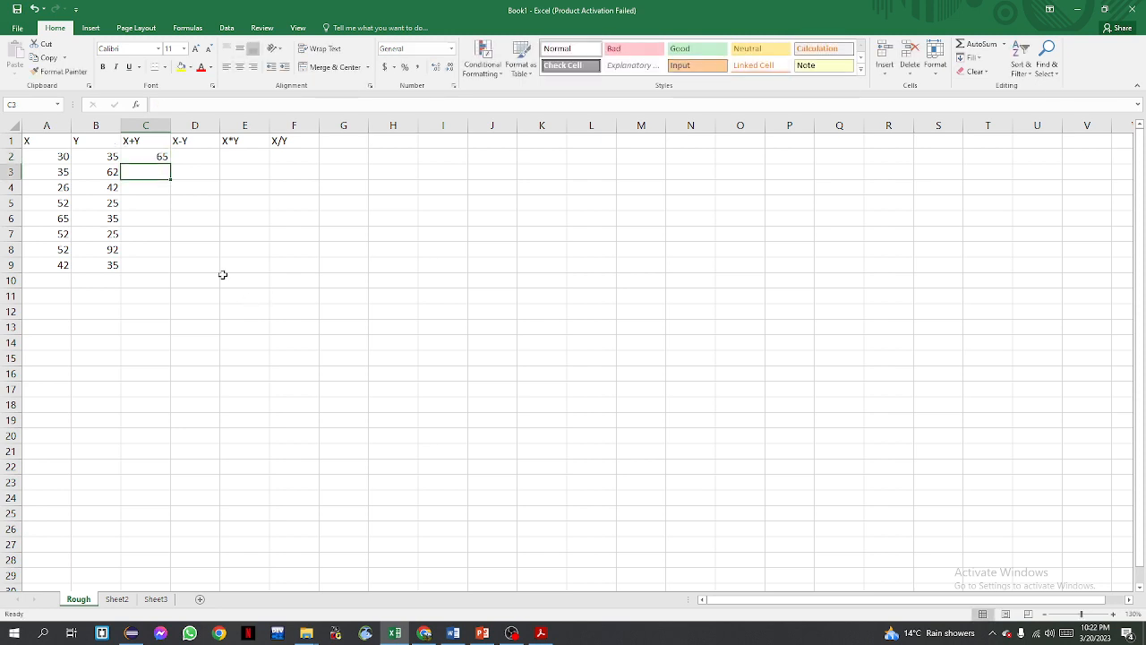
Enter the formula =A2+B2 in cell C2
{"action": "left_click", "coordinate": [137, 159]}
{"action": "type", "text": "="}
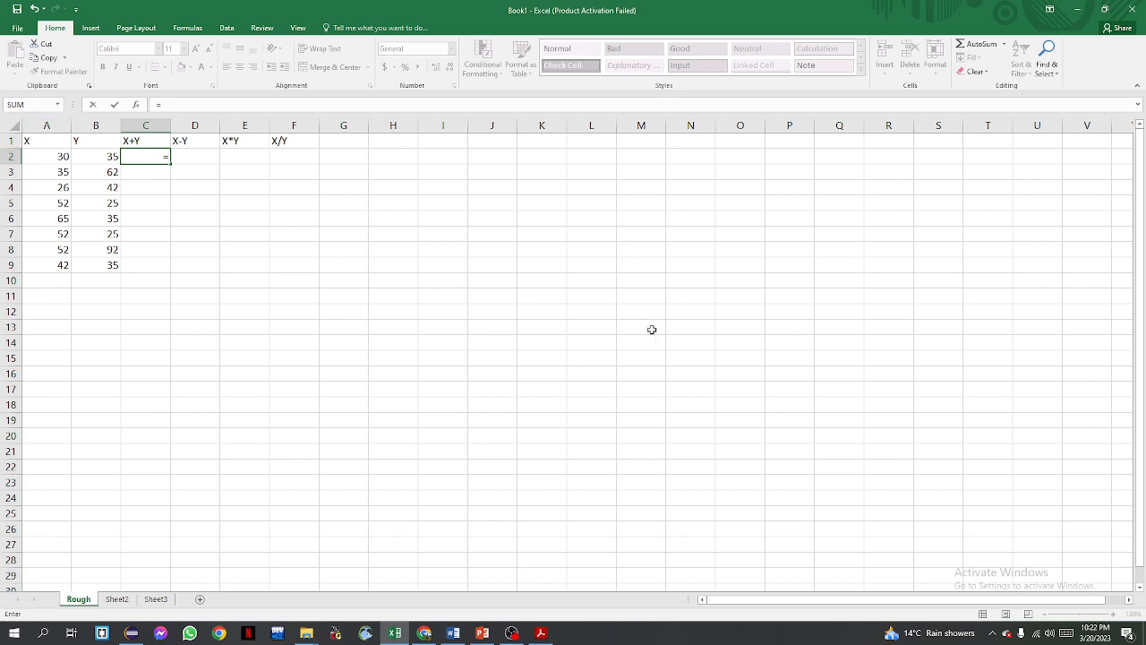
{"action": "type", "text": "A2"}
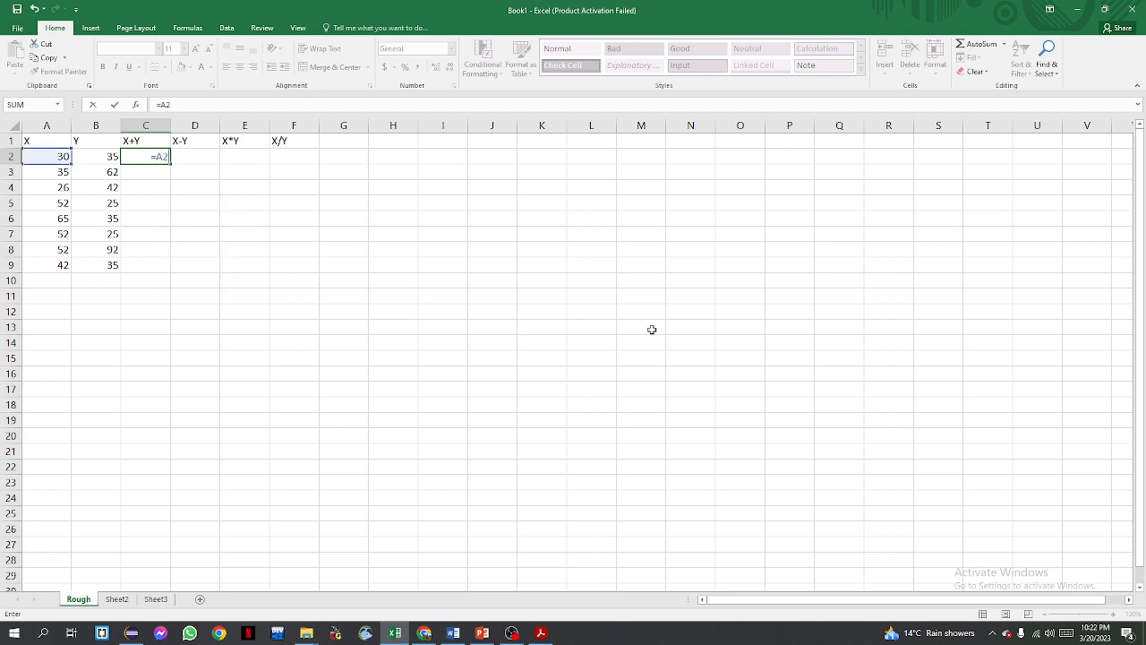
{"action": "type", "text": "+B2"}
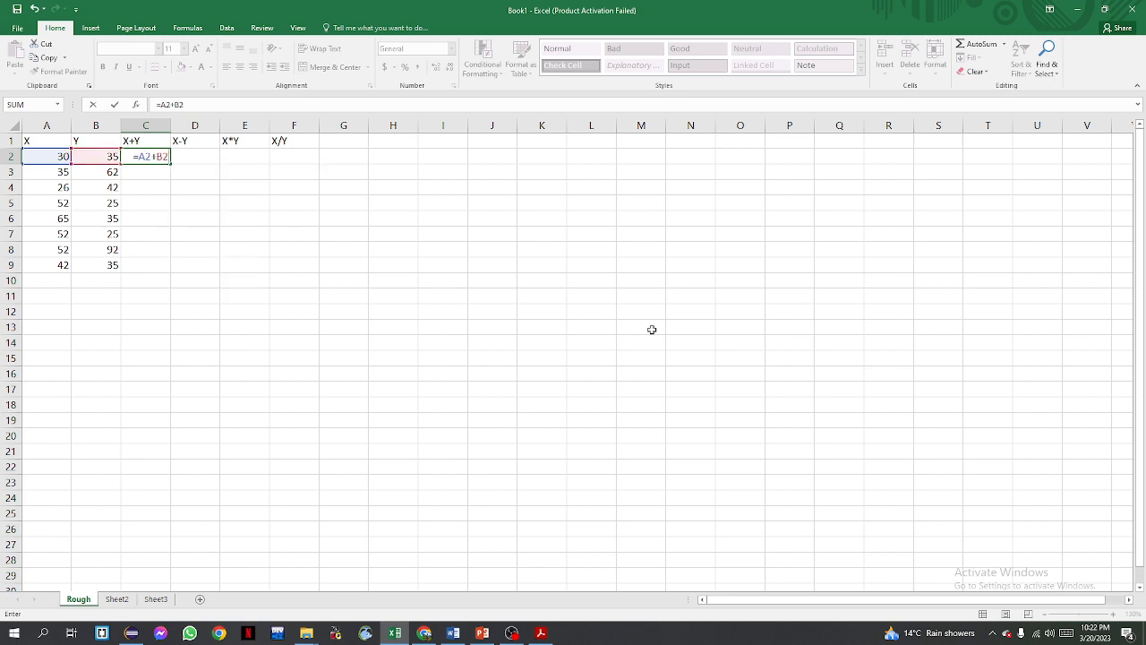
{"action": "key", "text": "Return"}
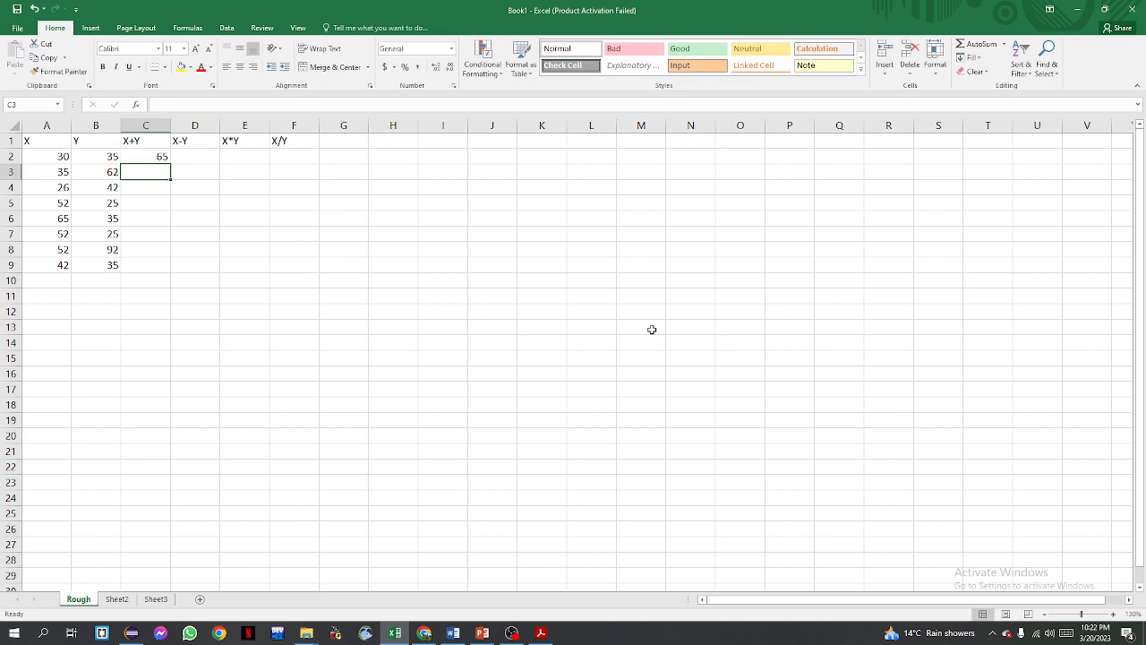
Change the X value in A2 to 25 and then back to 20
{"action": "left_click", "coordinate": [62, 153]}
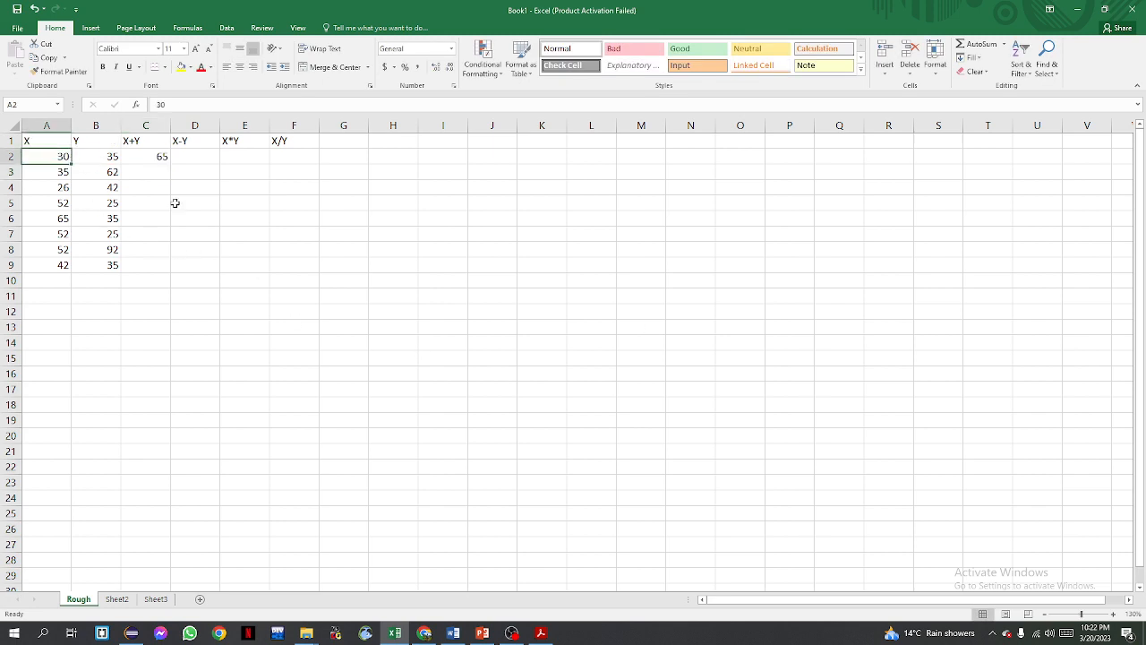
{"action": "type", "text": "25"}
{"action": "key", "text": "Return"}
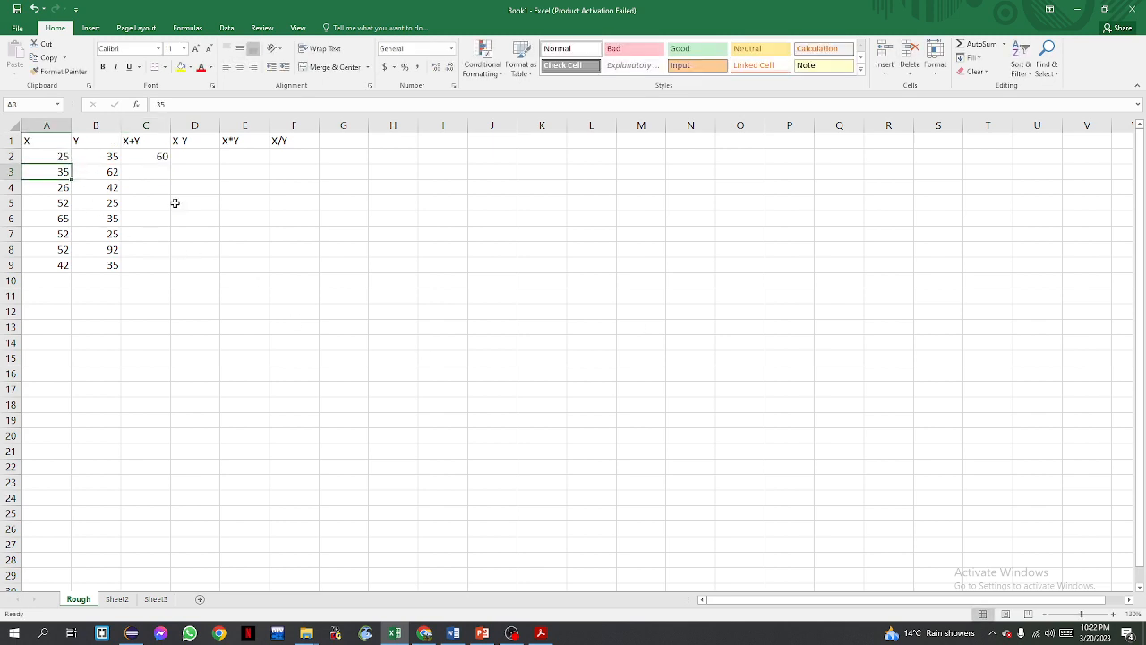
{"action": "key", "text": "Up"}
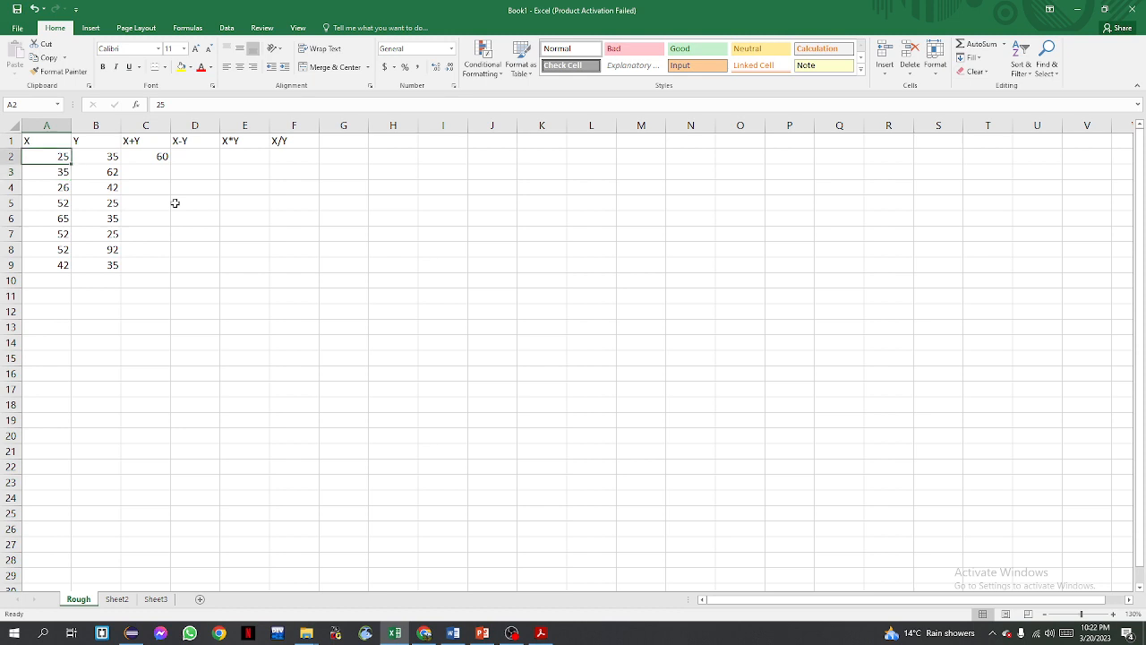
{"action": "type", "text": "20"}
{"action": "key", "text": "Return"}
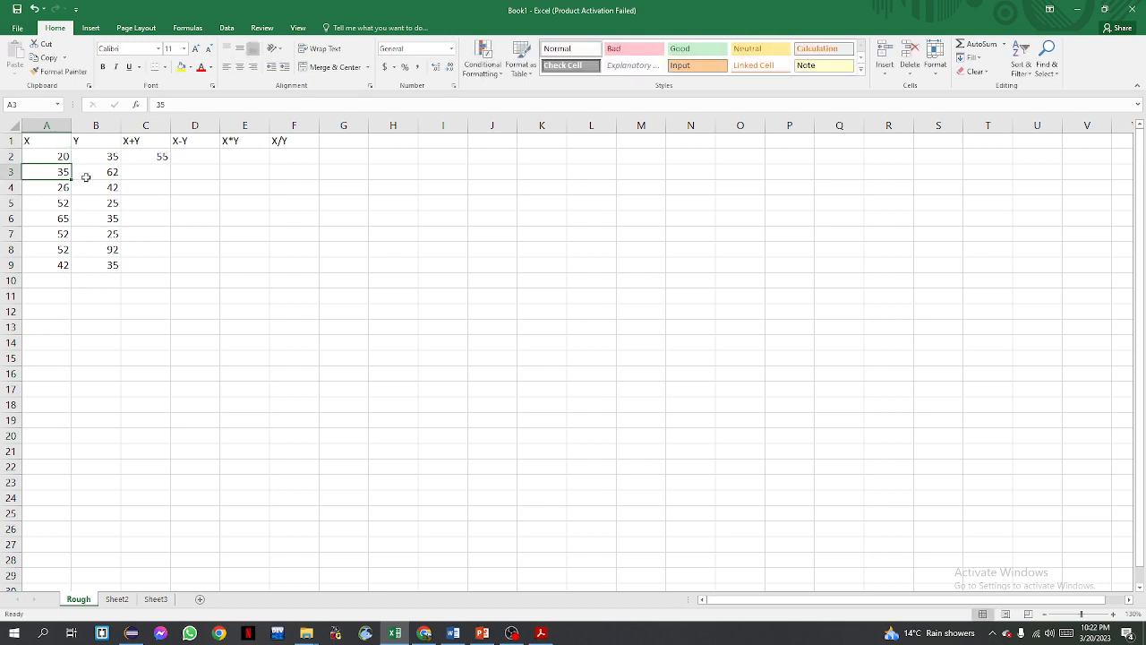
Fill the X+Y formula from C2 down to C9
{"action": "left_click", "coordinate": [160, 157]}
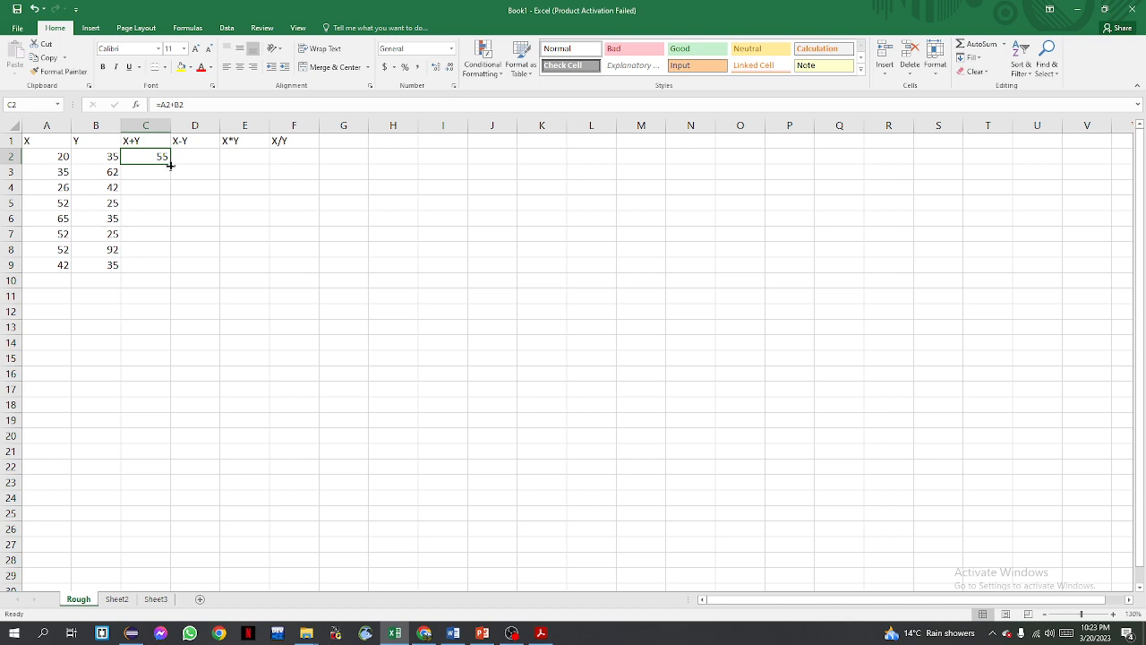
{"action": "left_click_drag", "start_coordinate": [169, 165], "coordinate": [169, 271]}
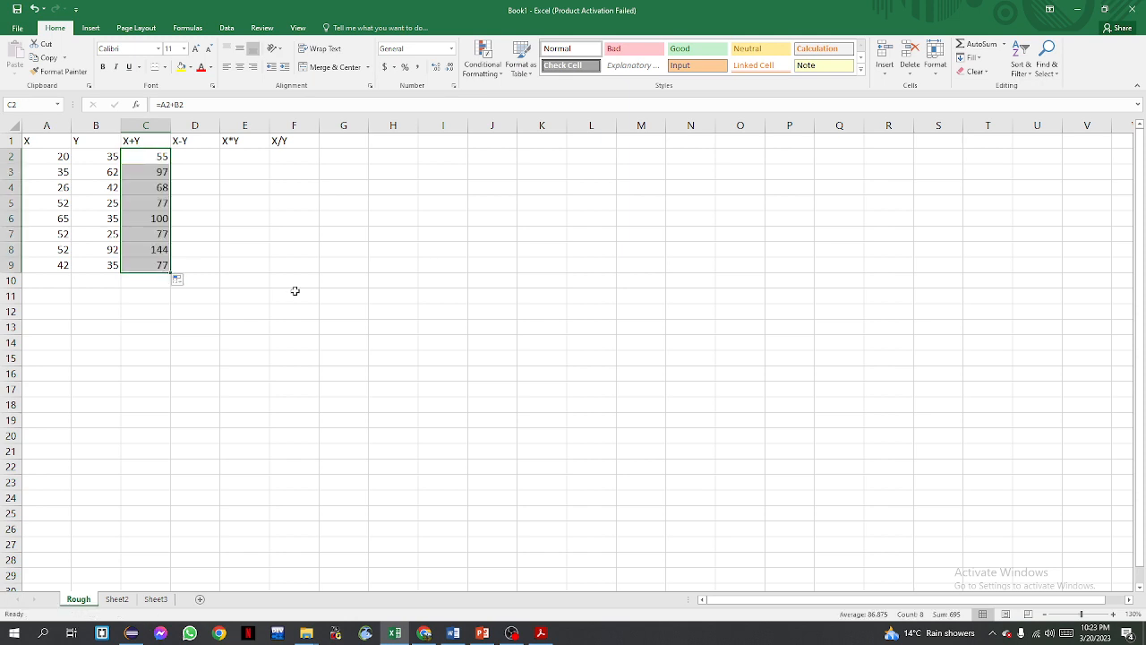
{"action": "key", "text": "ctrl+z"}
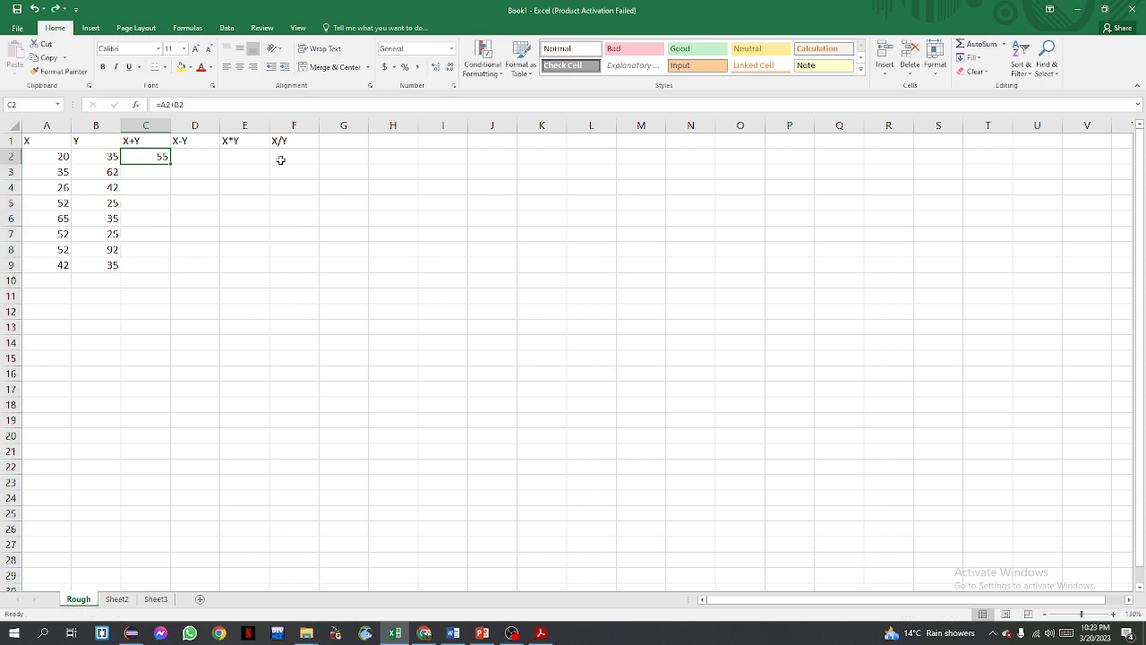
{"action": "left_click_drag", "start_coordinate": [169, 162], "coordinate": [169, 162]}
{"action": "double_click", "coordinate": [169, 162]}
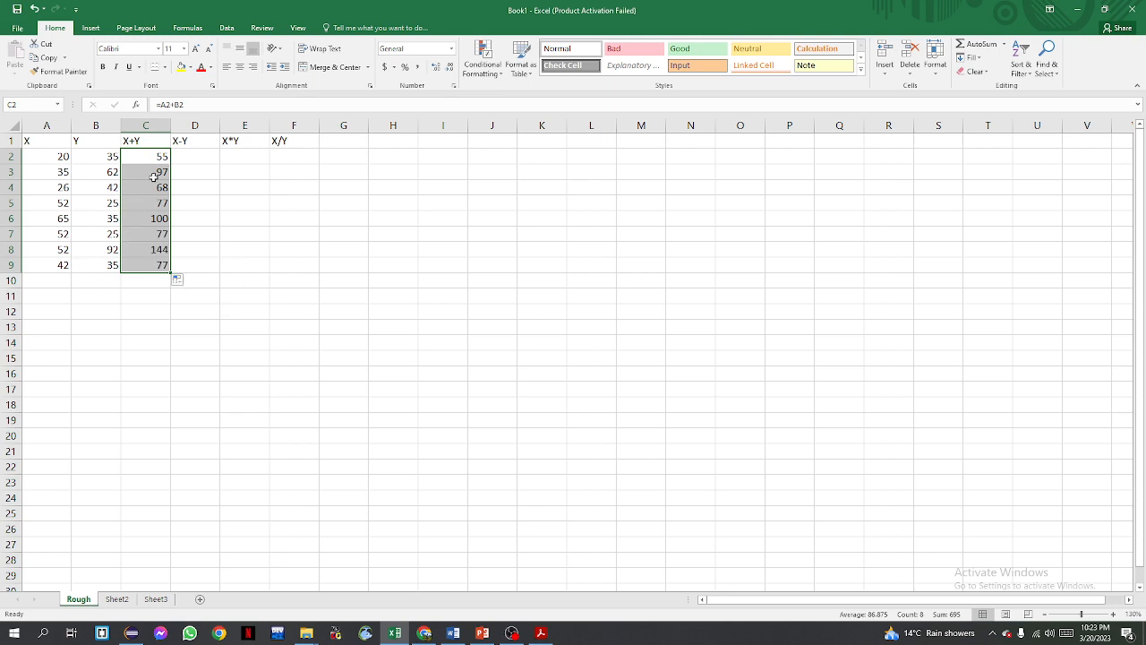
Enter the formula =A2-B2 in cell D2 and fill it down to D9
{"action": "left_click", "coordinate": [197, 162]}
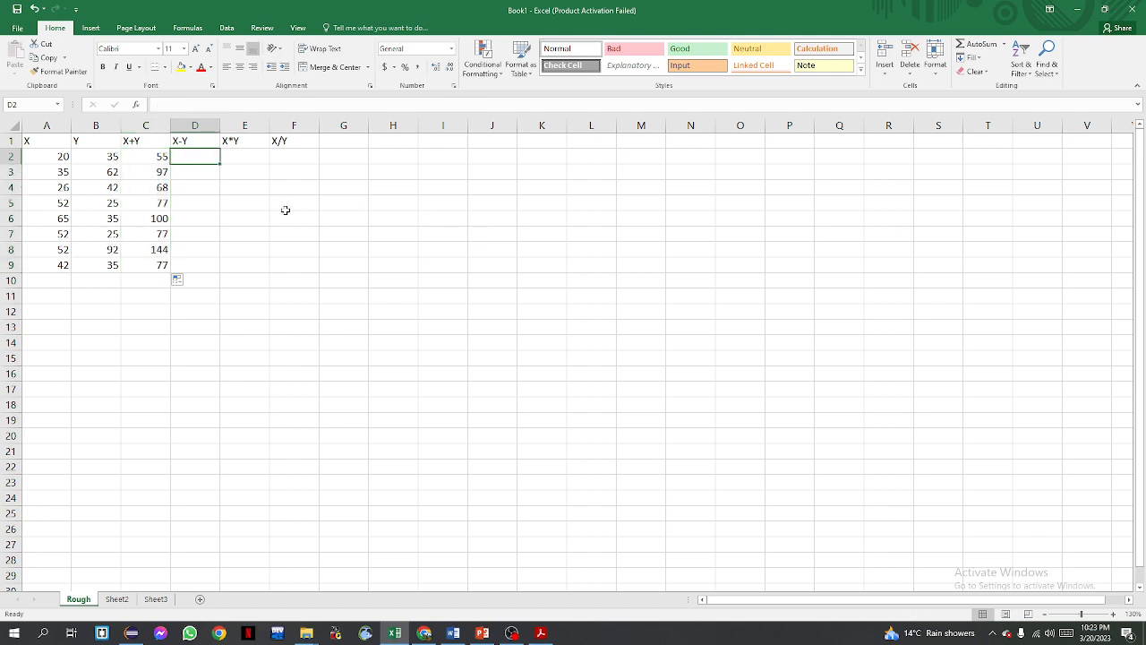
{"action": "type", "text": "="}
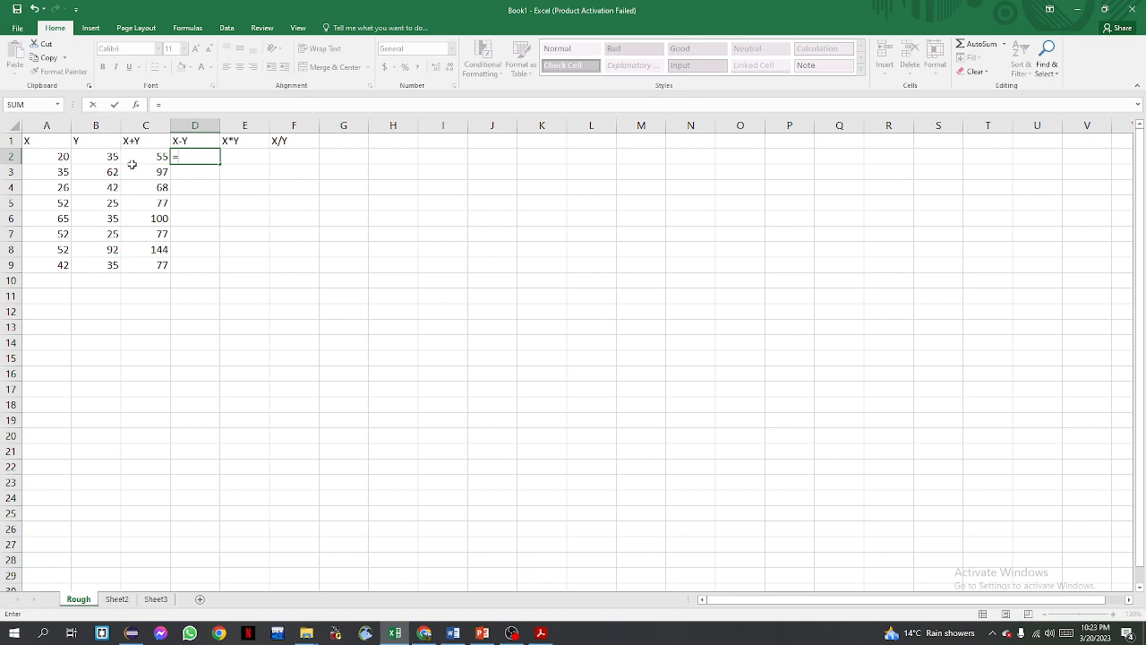
{"action": "left_click", "coordinate": [55, 156]}
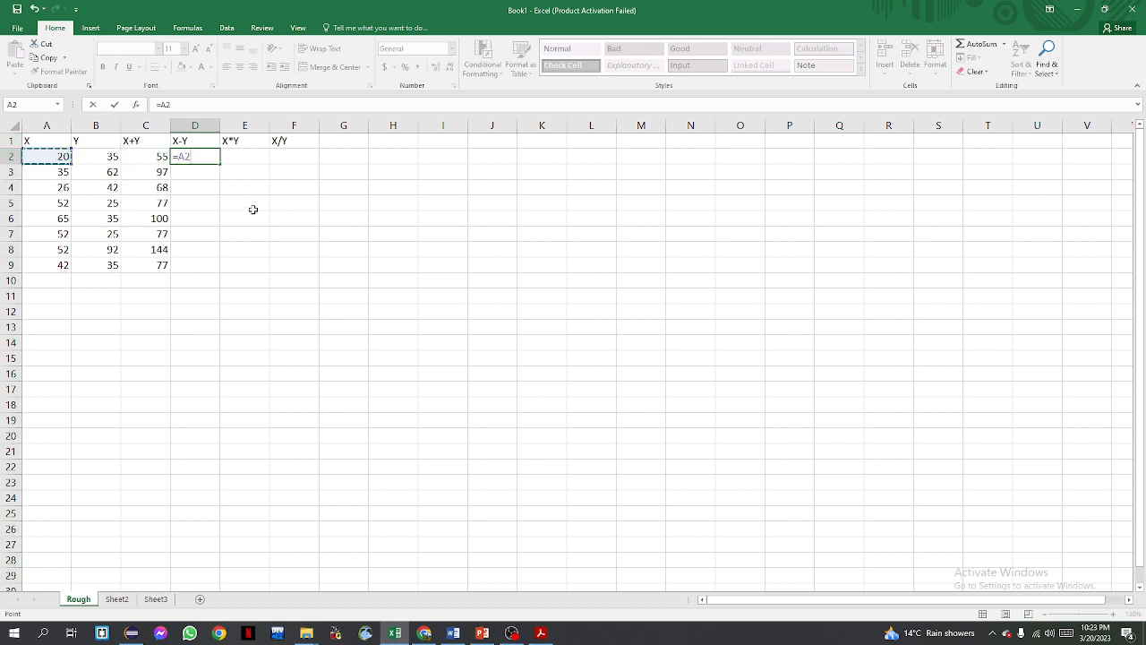
{"action": "type", "text": "-"}
{"action": "left_click", "coordinate": [113, 157]}
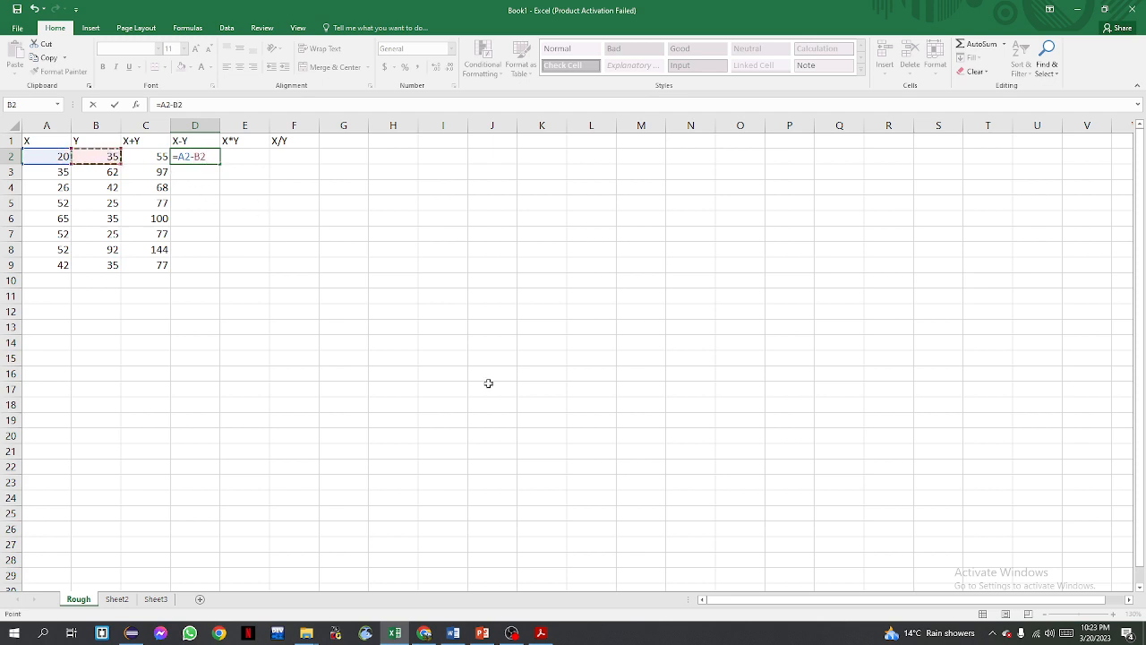
{"action": "key", "text": "ctrl+Return"}
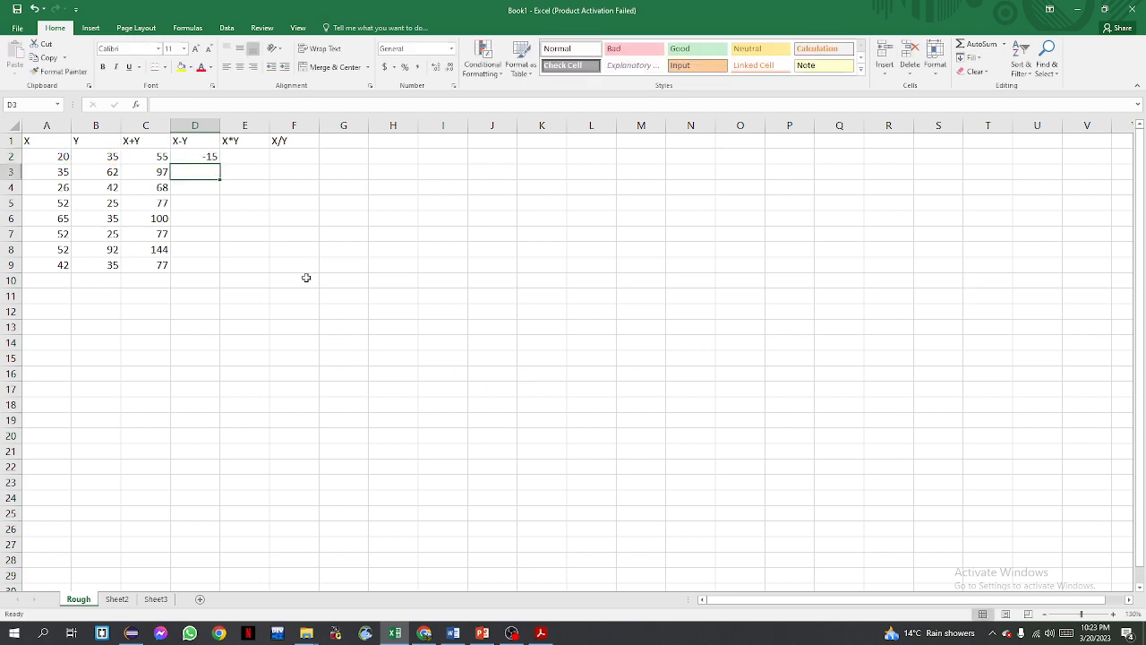
{"action": "double_click", "coordinate": [219, 162]}
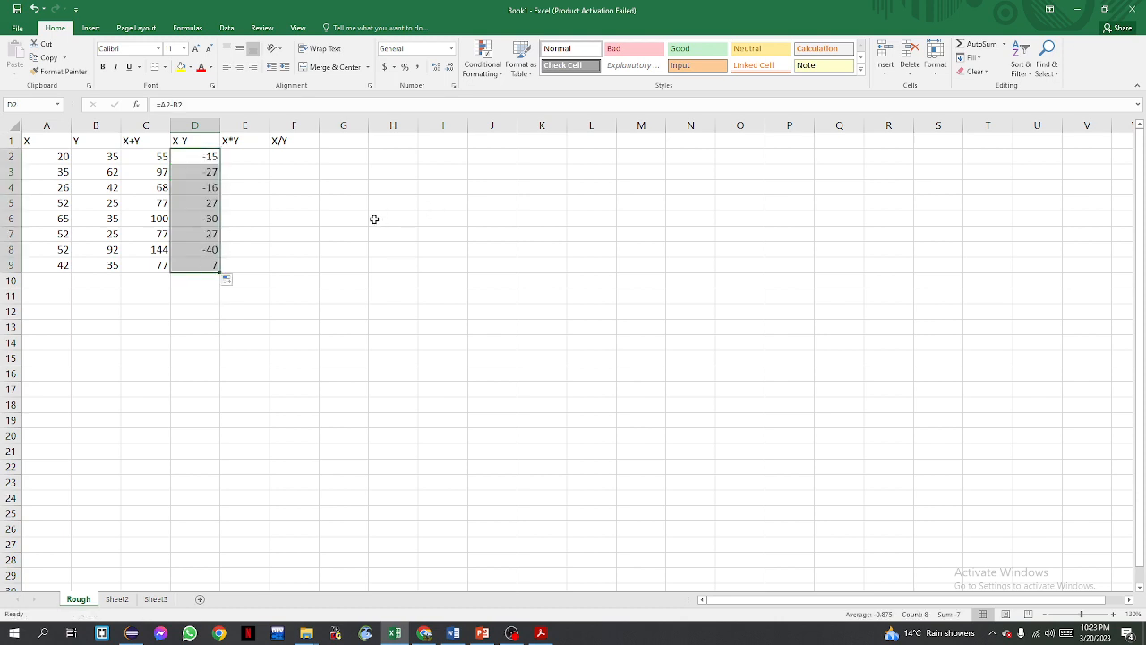
Enter the formula =A2*B2 in cell E2 and fill it down to E9
{"action": "left_click", "coordinate": [248, 155]}
{"action": "type", "text": "="}
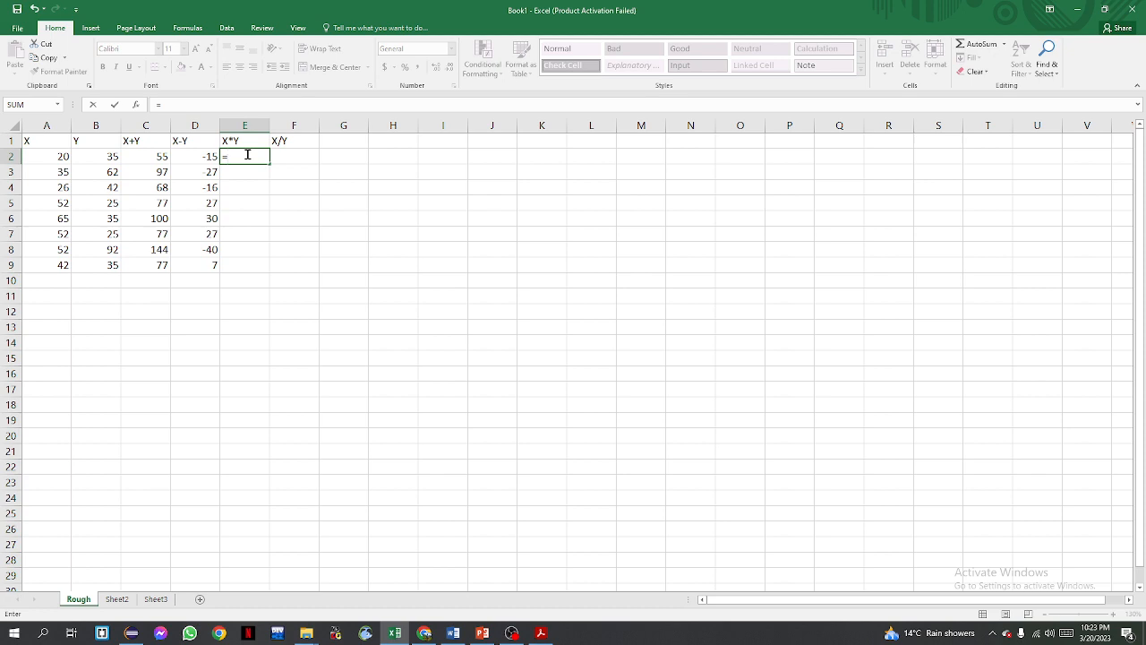
{"action": "left_click", "coordinate": [50, 154]}
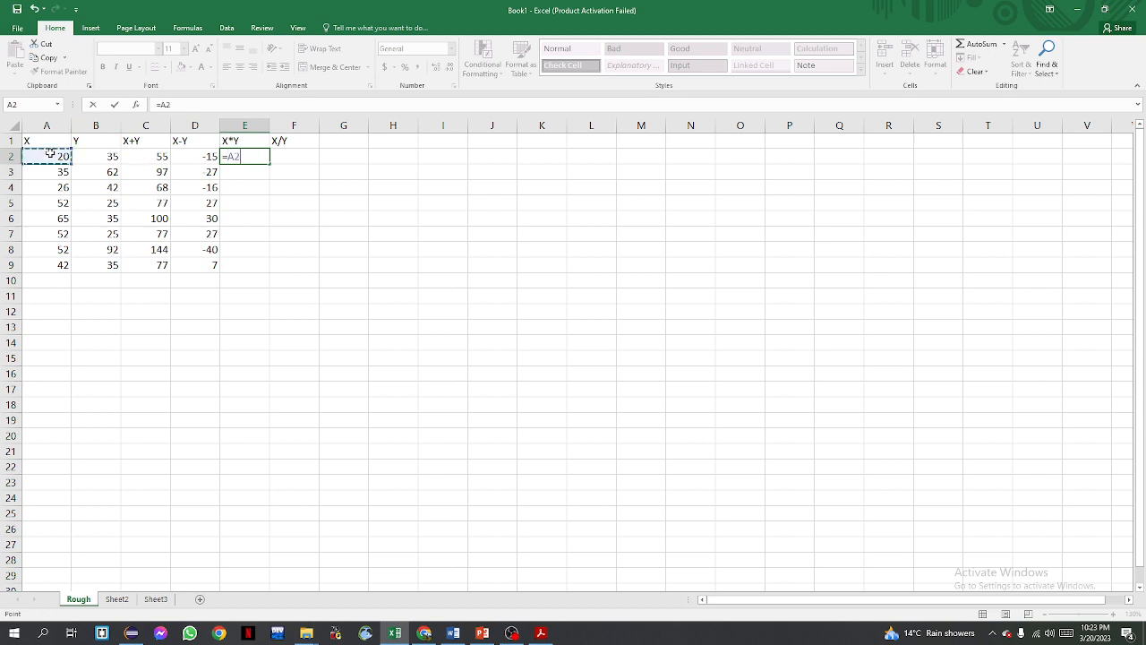
{"action": "type", "text": "*"}
{"action": "left_click", "coordinate": [99, 153]}
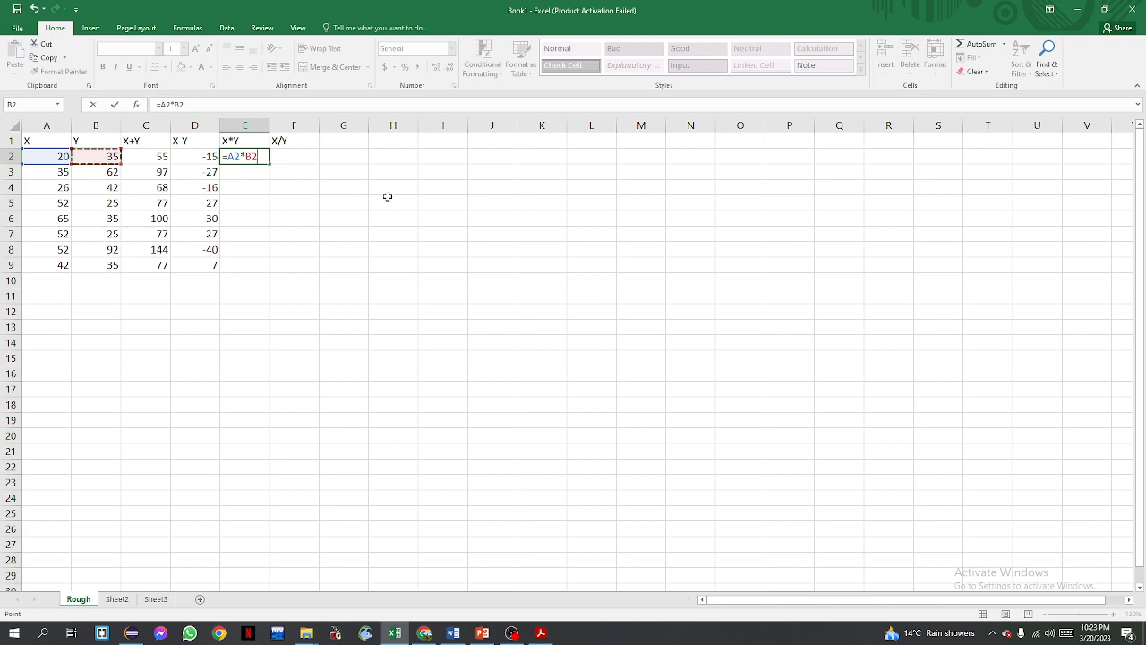
{"action": "key", "text": "Return"}
{"action": "left_click", "coordinate": [260, 157]}
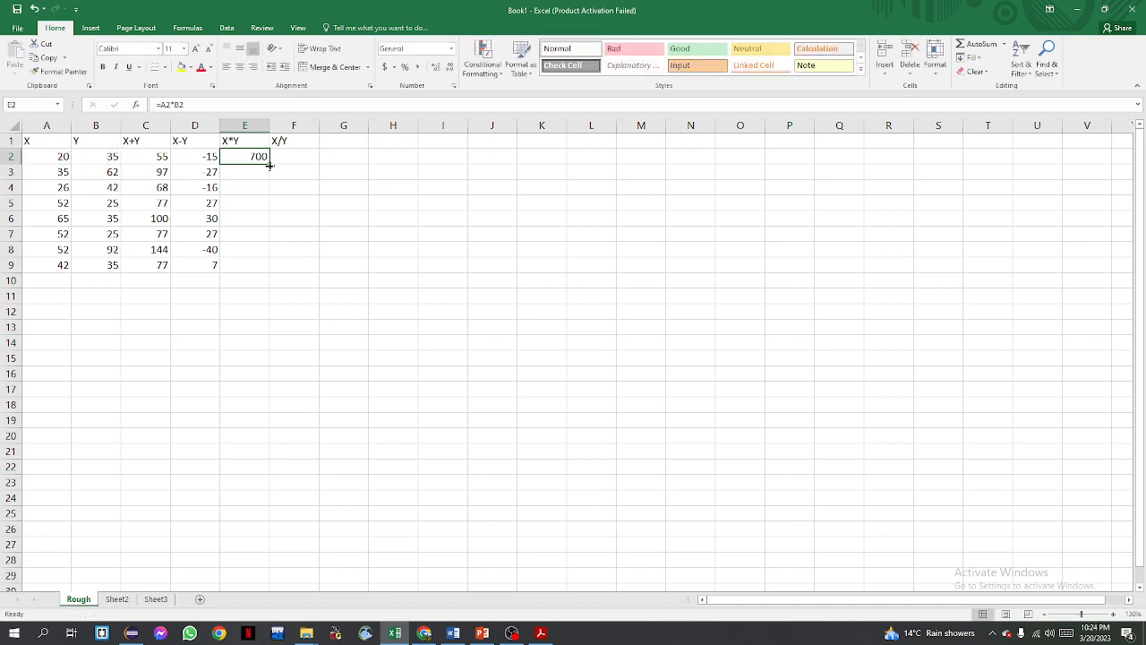
{"action": "double_click", "coordinate": [267, 164]}
Enter the formula =A2/B2 in cell F2 and fill it down to F9
{"action": "left_click", "coordinate": [301, 156]}
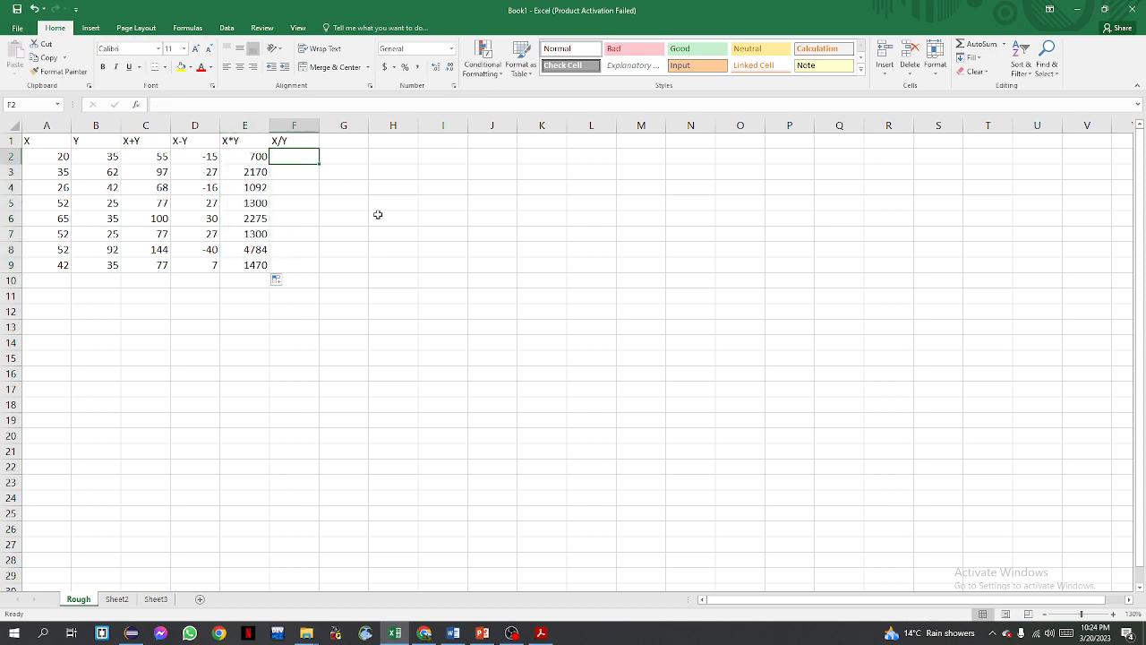
{"action": "type", "text": "="}
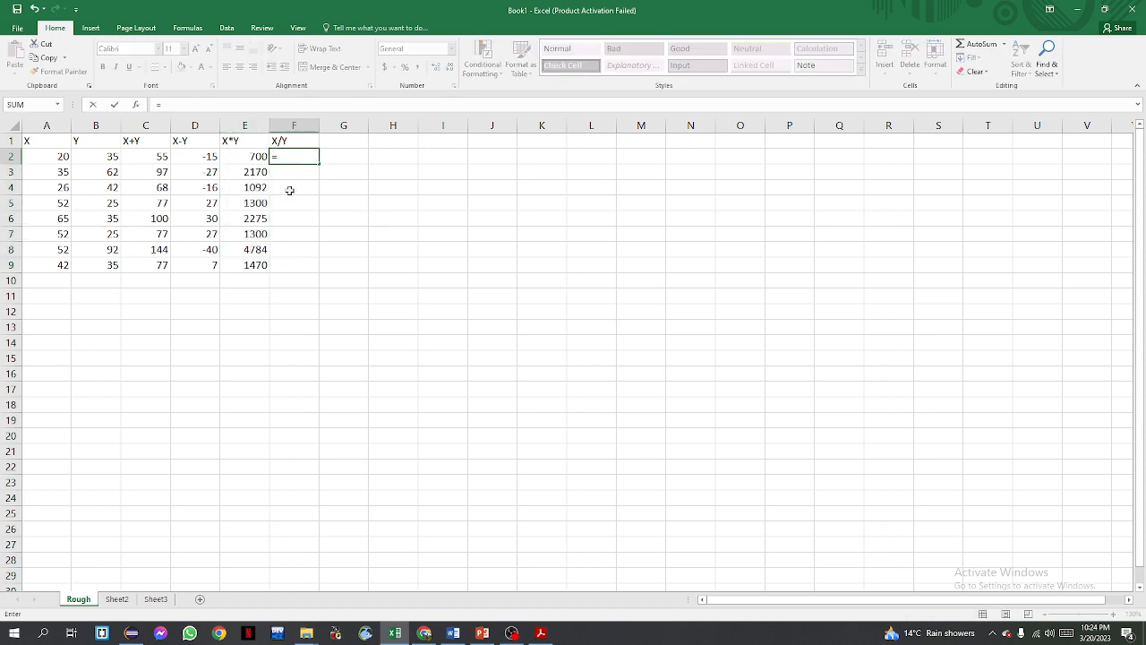
{"action": "left_click", "coordinate": [67, 156]}
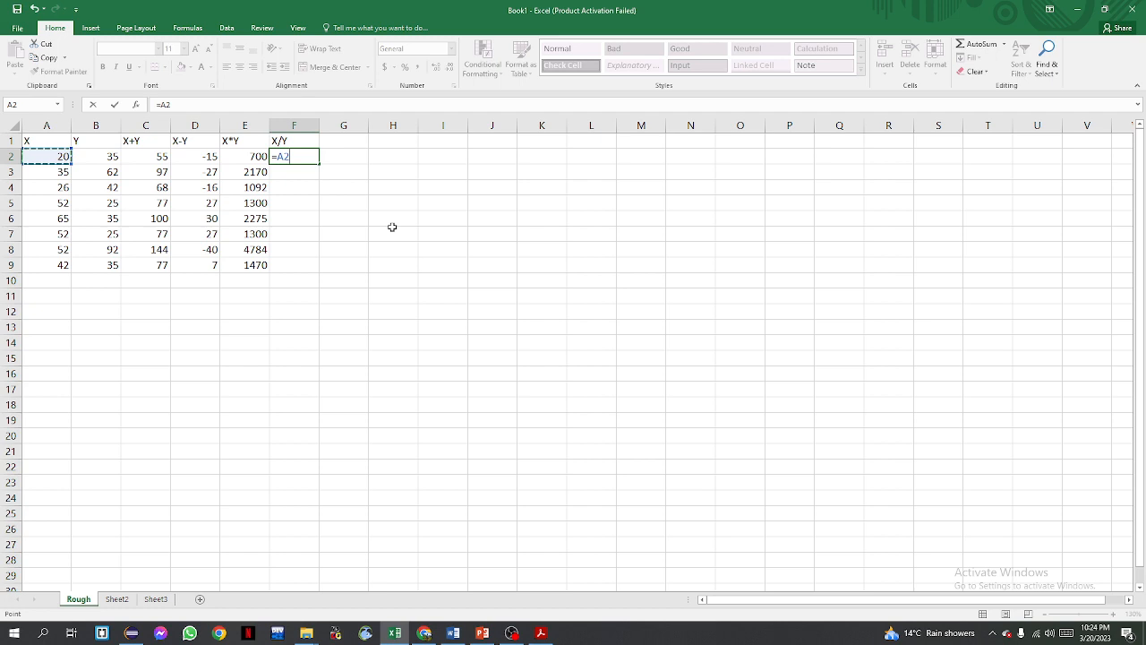
{"action": "type", "text": "/"}
{"action": "left_click", "coordinate": [113, 157]}
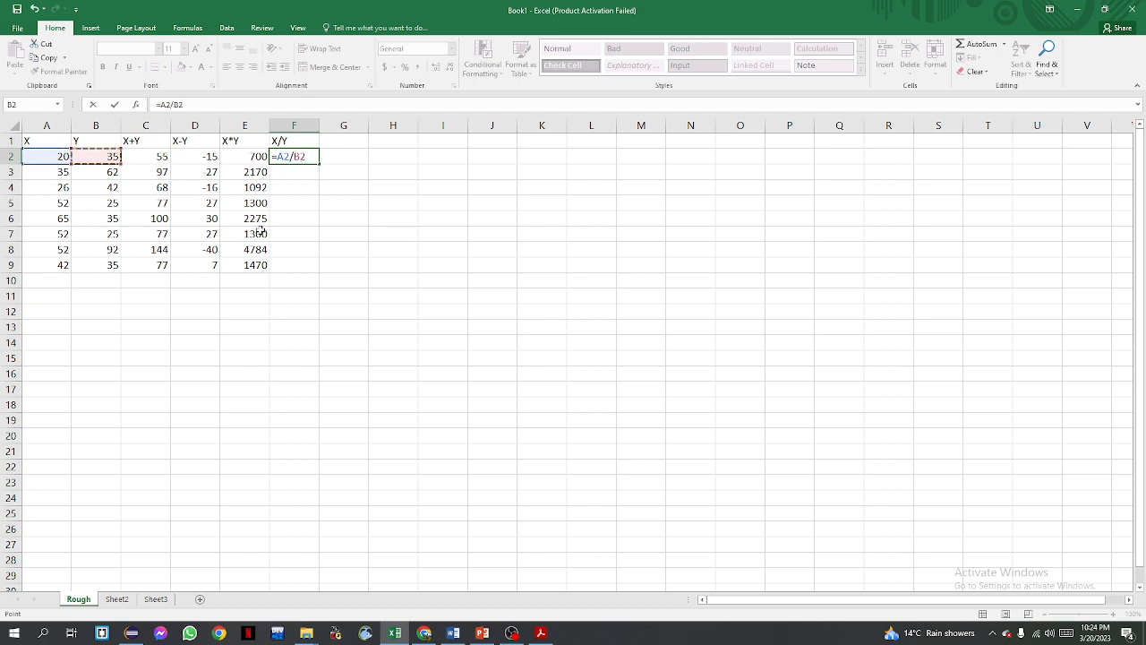
{"action": "key", "text": "Return"}
{"action": "left_click", "coordinate": [292, 155]}
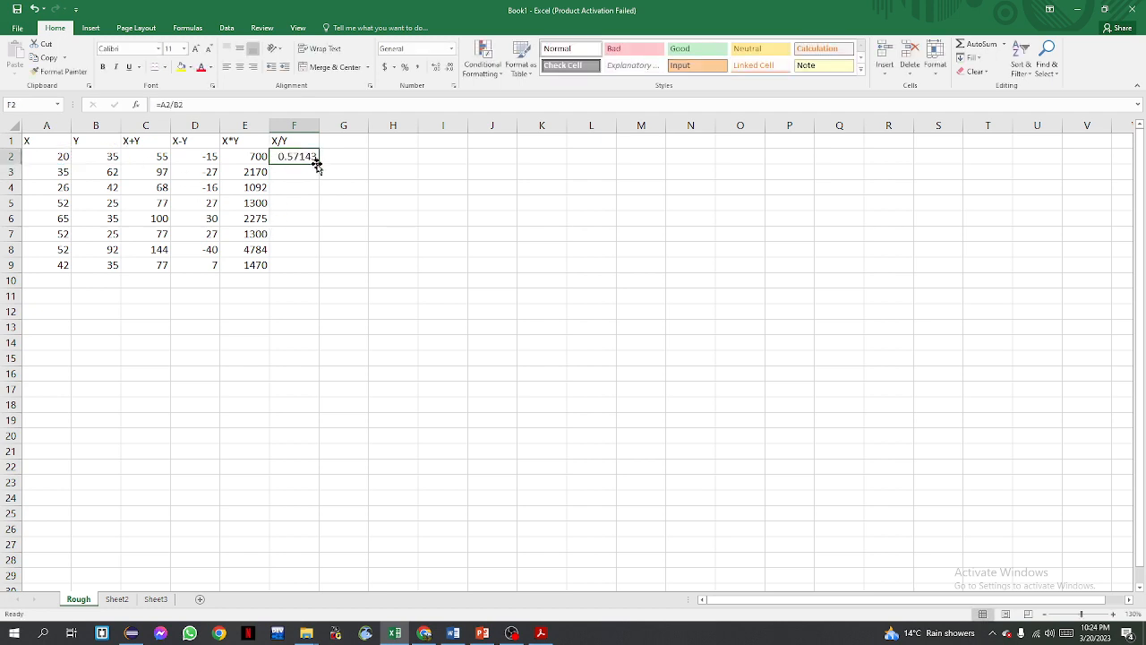
{"action": "left_click_drag", "start_coordinate": [319, 162], "coordinate": [316, 274]}
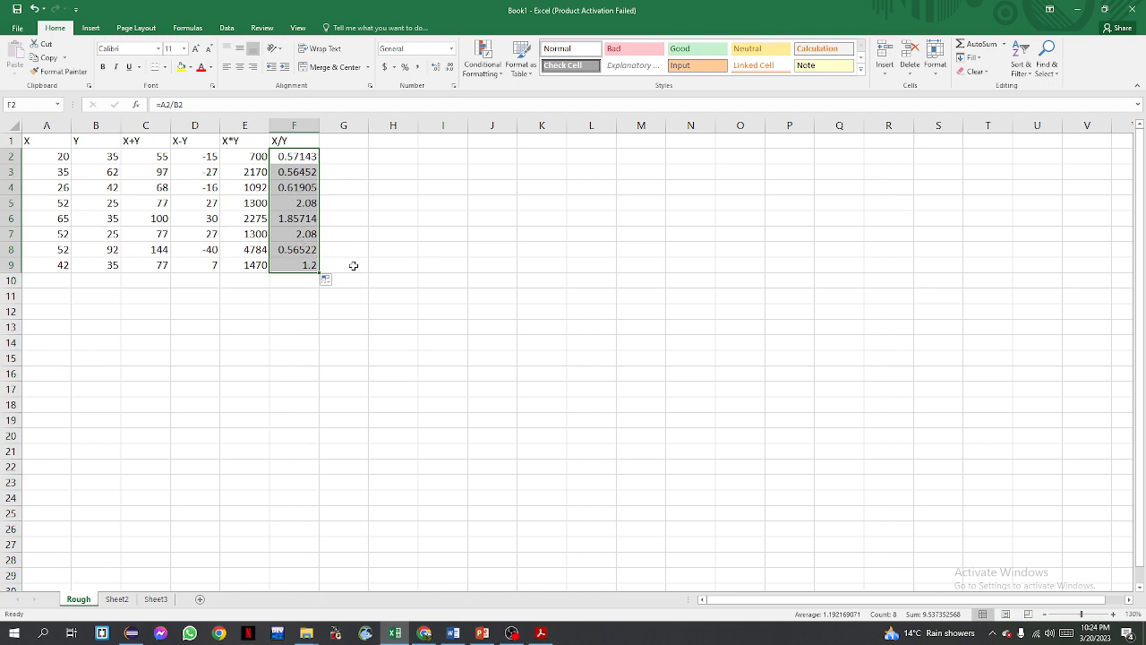
Format the X/Y results in F2:F9 to show two decimal places
{"action": "left_click", "coordinate": [450, 74]}
{"action": "left_click", "coordinate": [449, 75]}
{"action": "left_click", "coordinate": [450, 74]}
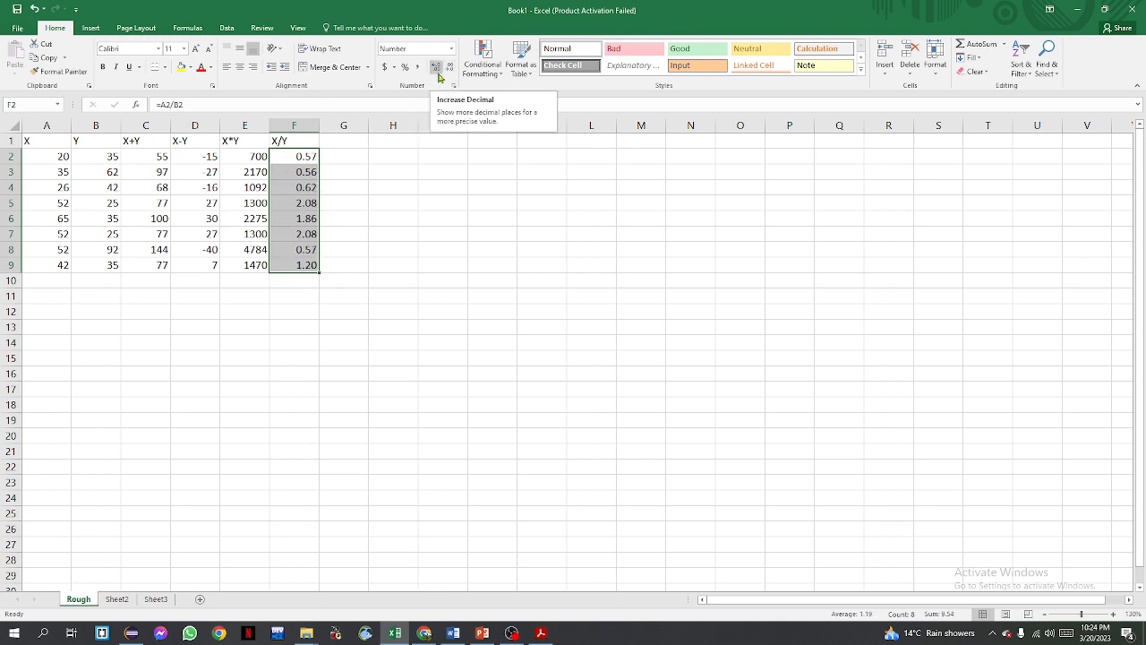
{"action": "left_click", "coordinate": [439, 75]}
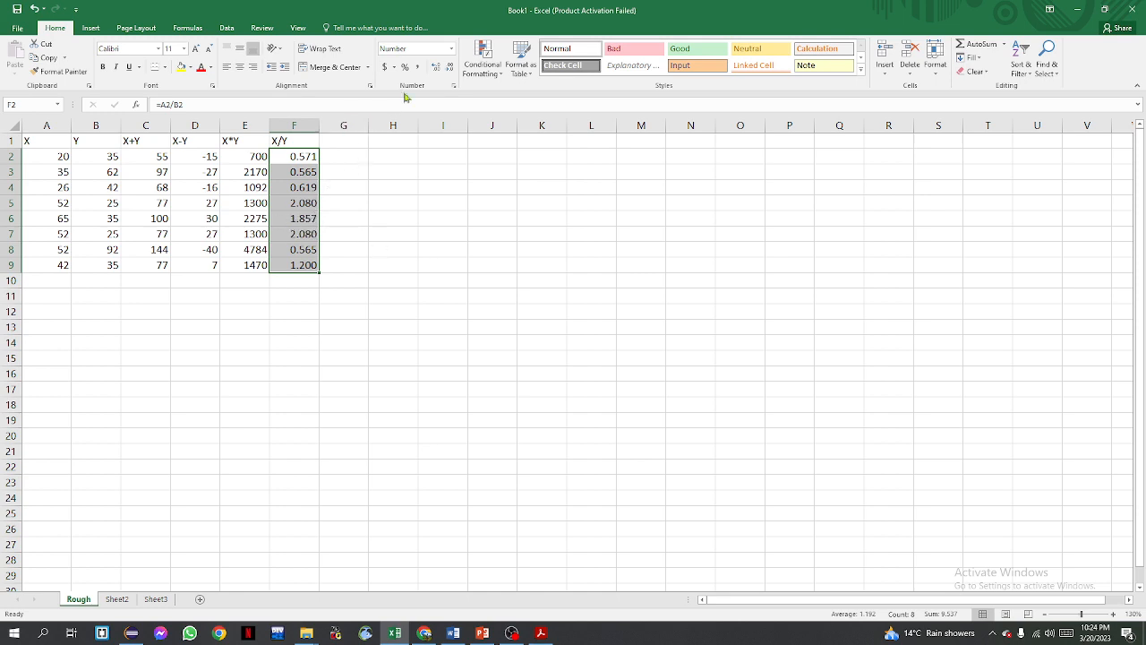
{"action": "left_click", "coordinate": [451, 73]}
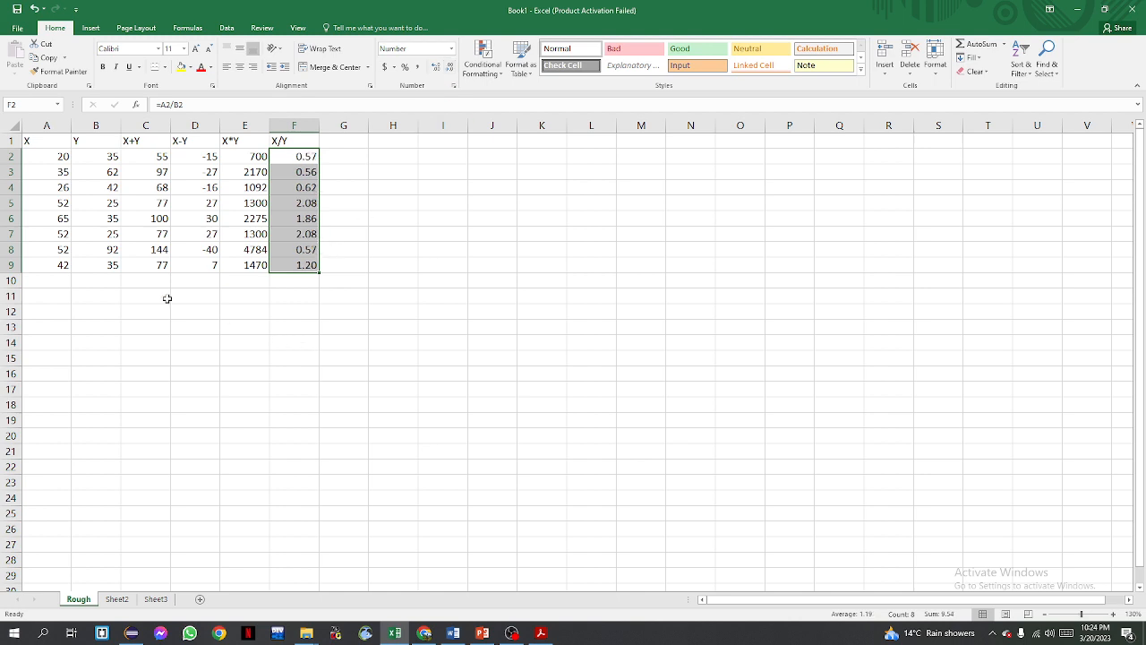
{"action": "left_click", "coordinate": [344, 190]}
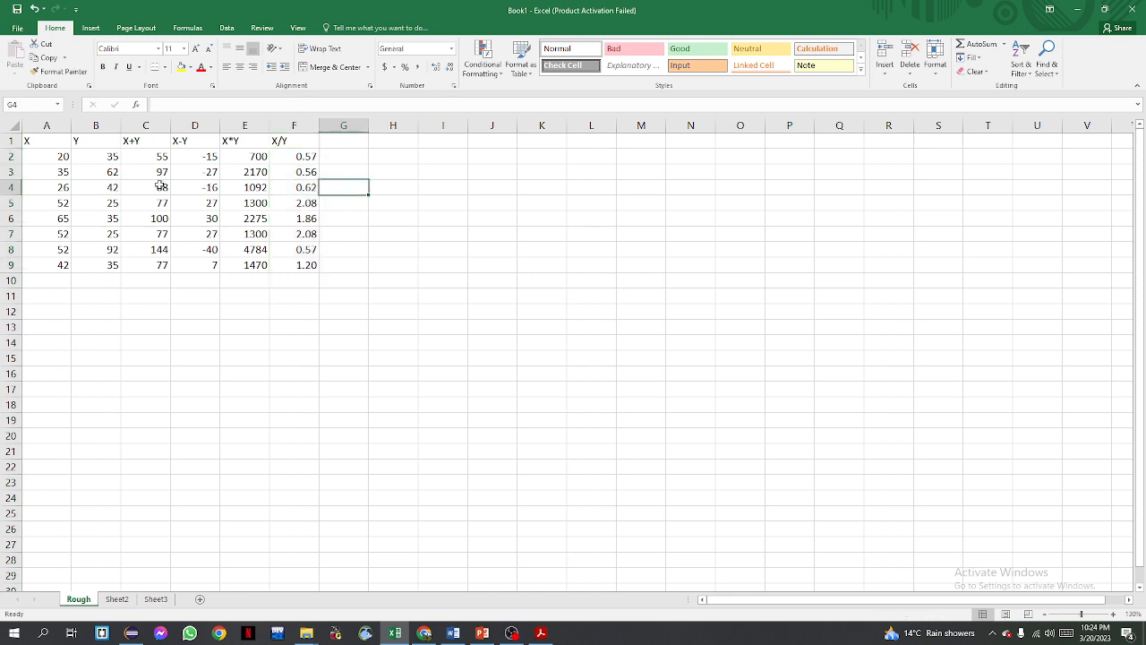
Select the whole table range A1:F9
{"action": "left_click_drag", "start_coordinate": [40, 141], "coordinate": [307, 264]}
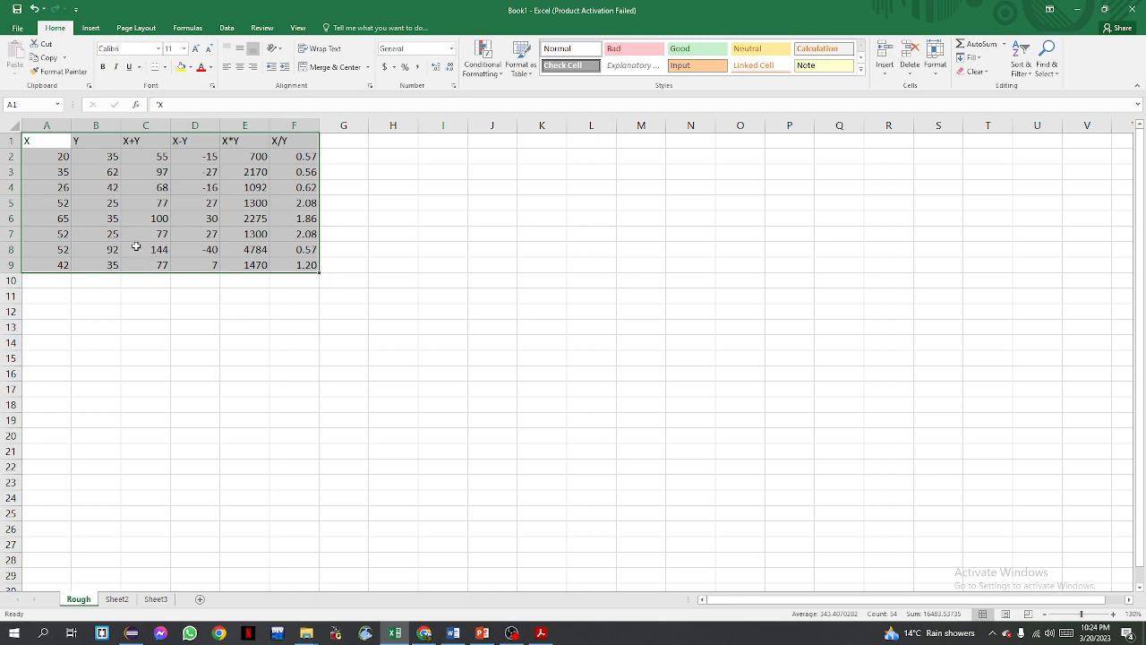
{"action": "left_click", "coordinate": [437, 249]}
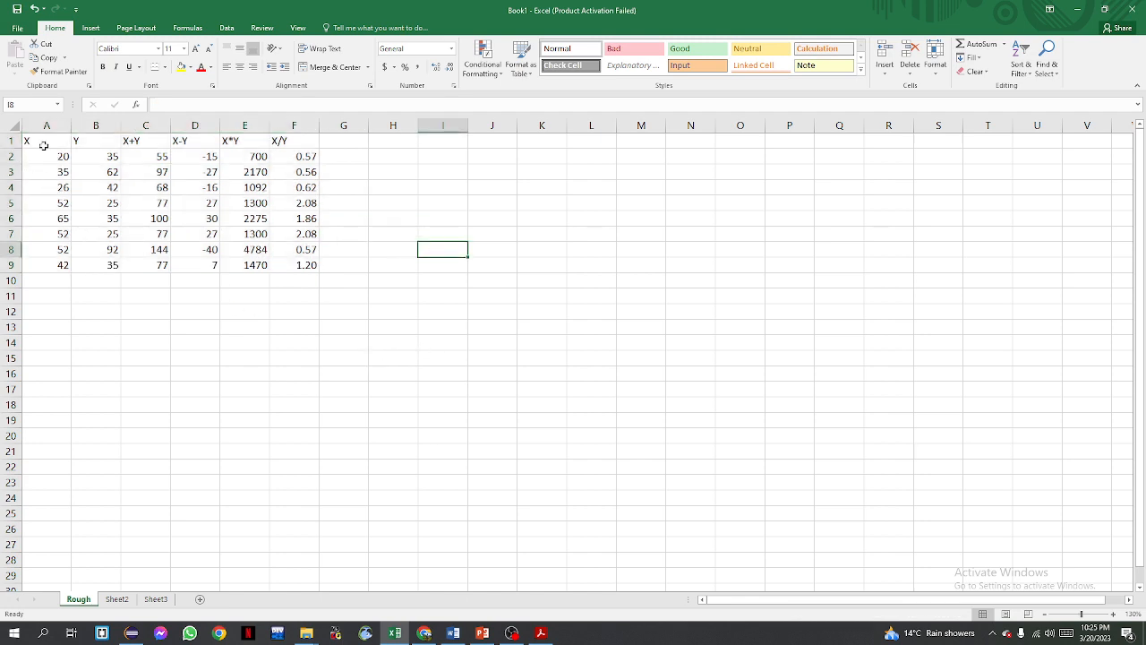
{"action": "left_click_drag", "start_coordinate": [40, 142], "coordinate": [318, 271]}
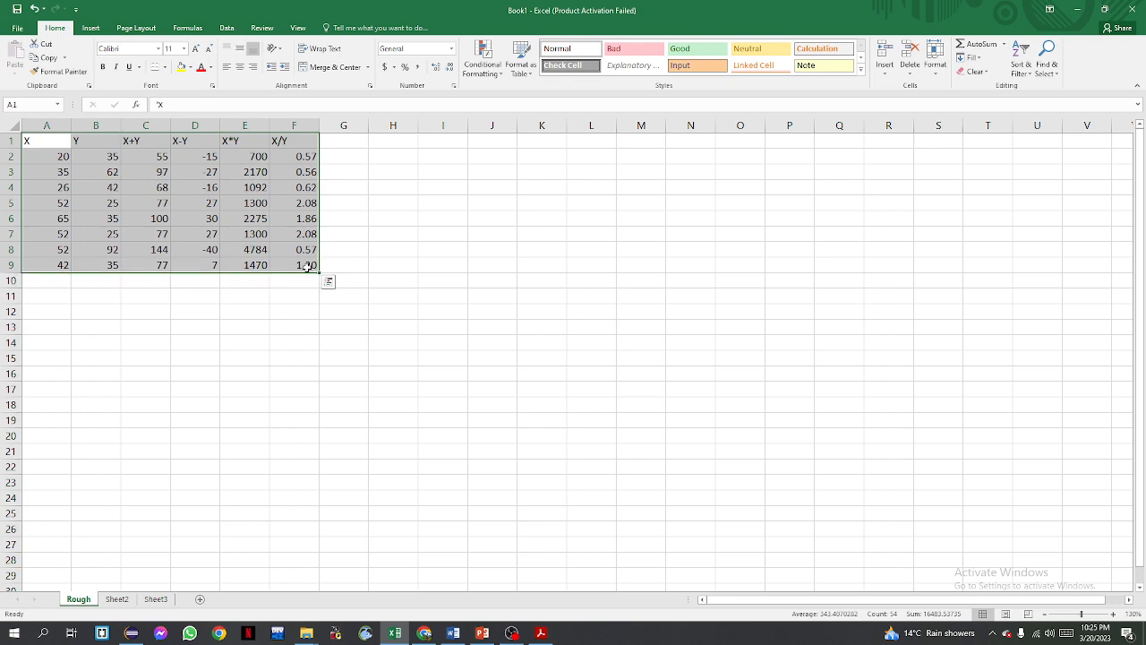